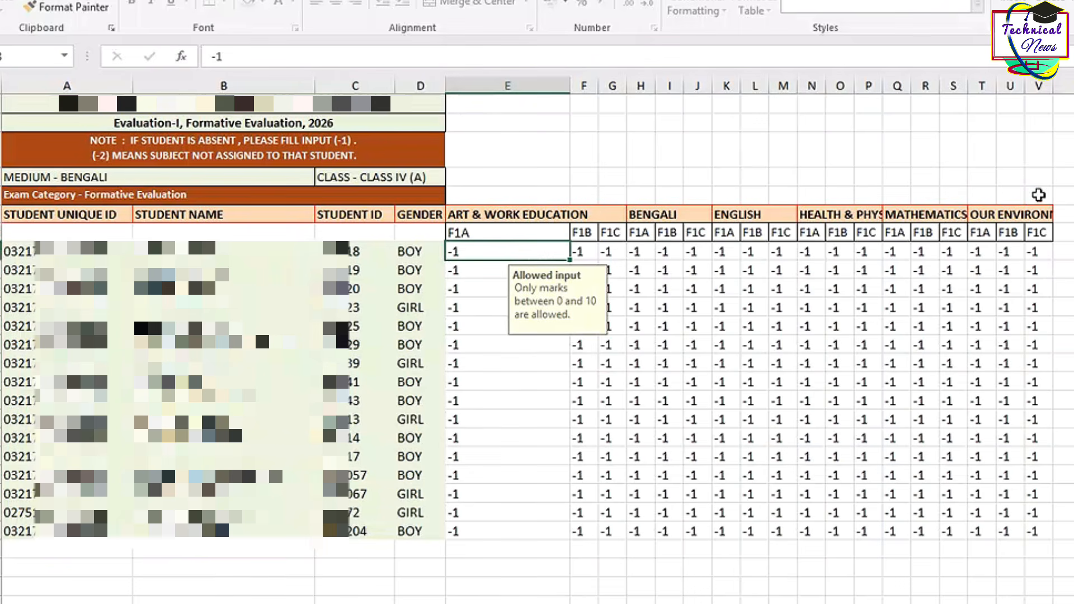
Step: Enter 11 as the first student's F1A mark and retry when Excel rejects it as out of range
{"action": "type", "text": "11"}
{"action": "key", "text": "Return"}
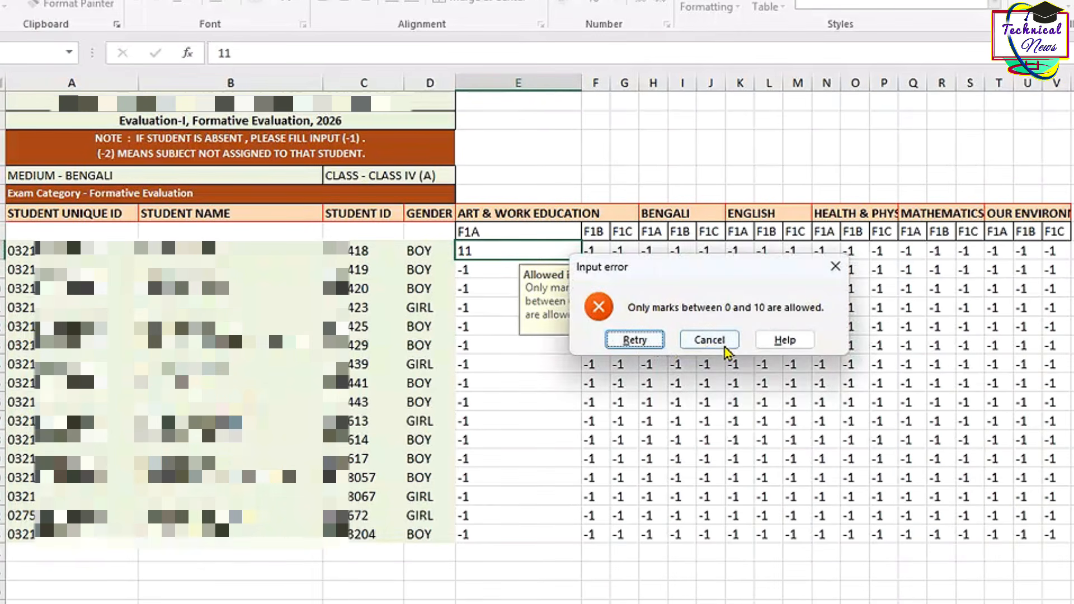
{"action": "left_click", "coordinate": [635, 339]}
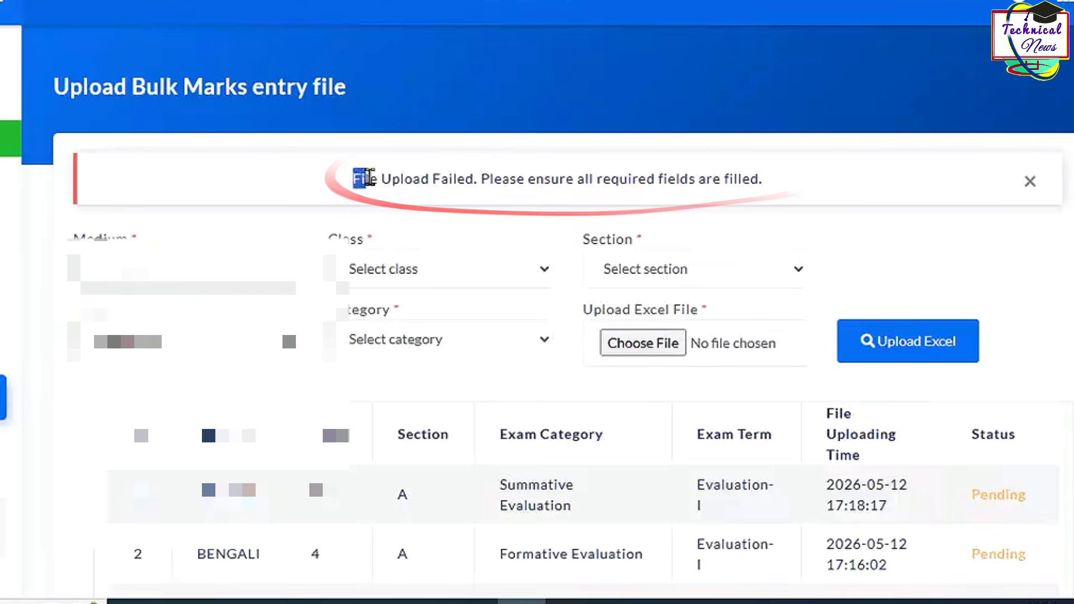
Step: Re-upload the chosen Class IV marks file after the failure message until the success message appears
{"action": "left_click_drag", "start_coordinate": [353, 179], "coordinate": [781, 190]}
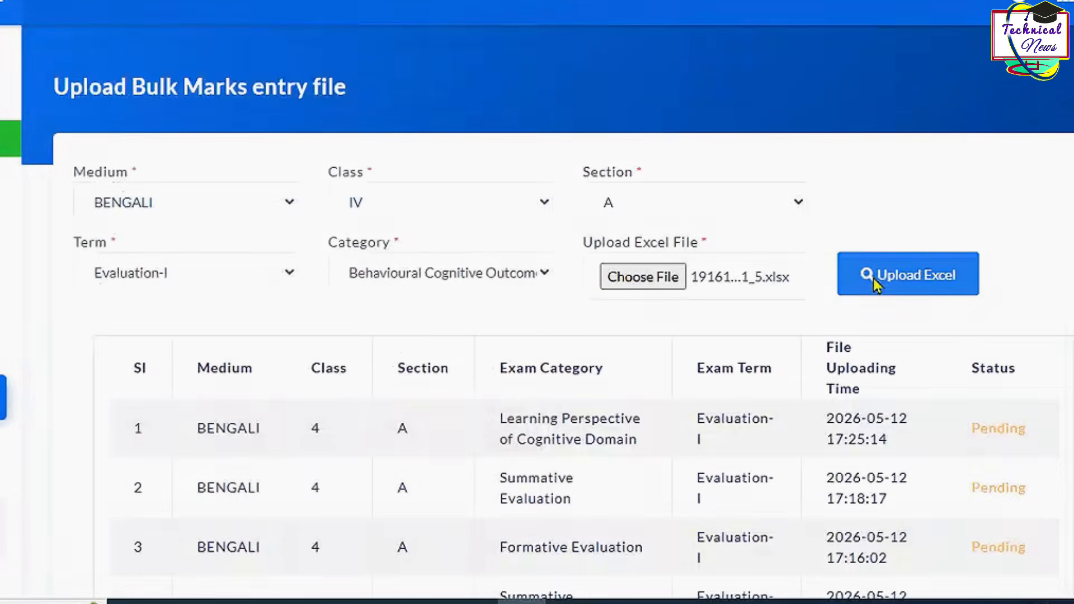
{"action": "left_click", "coordinate": [878, 279]}
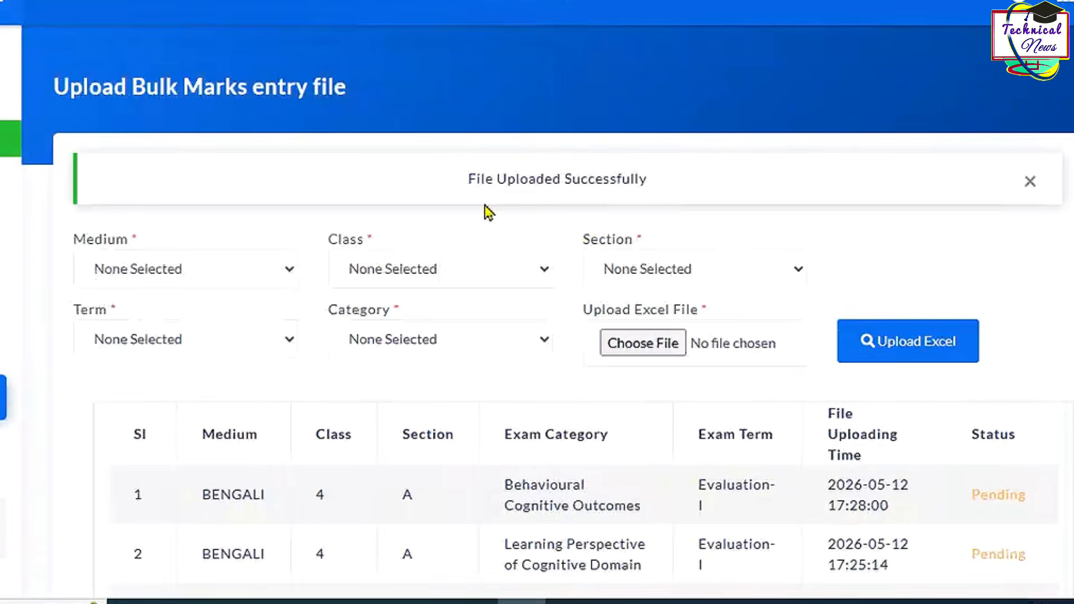
{"action": "left_click_drag", "start_coordinate": [469, 179], "coordinate": [668, 193]}
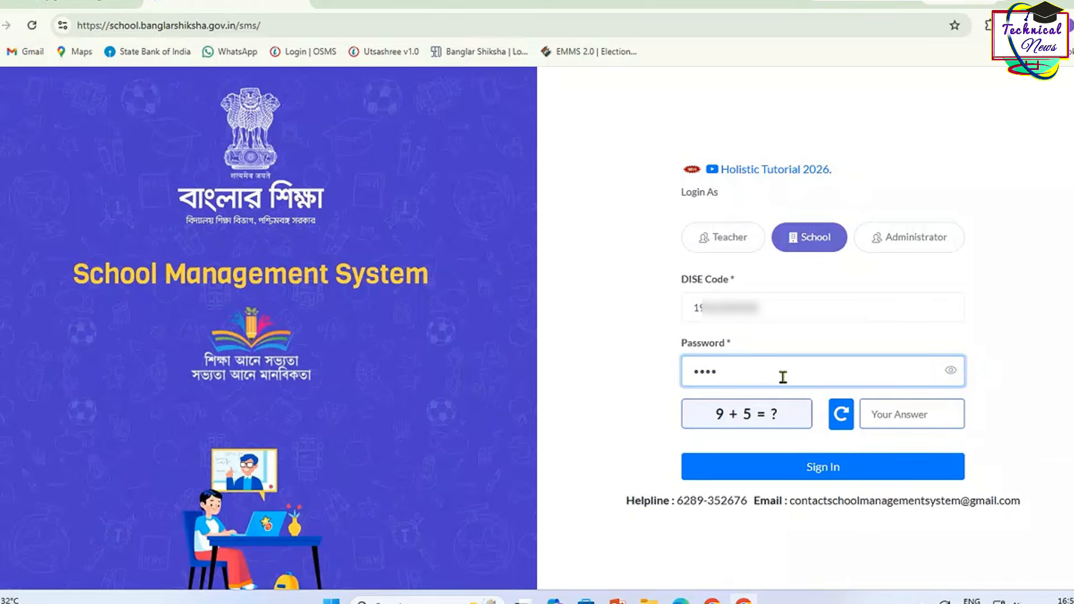
Step: Sign in to the school account with the password and captcha, acknowledging the timeline notice
{"action": "type", "text": "1"}
{"action": "left_click", "coordinate": [898, 415]}
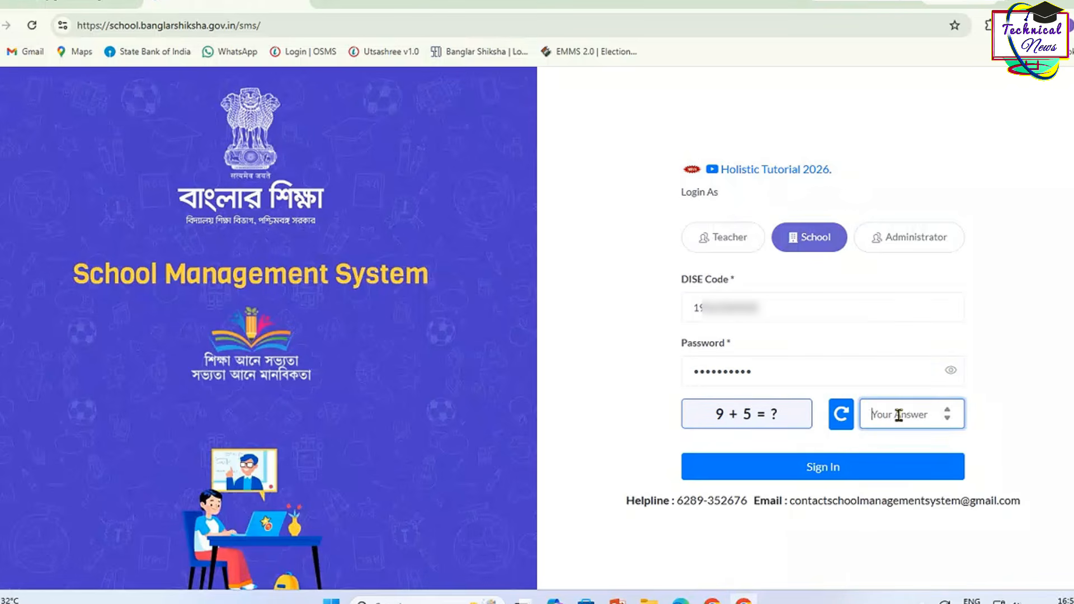
{"action": "type", "text": "14"}
{"action": "left_click", "coordinate": [825, 468]}
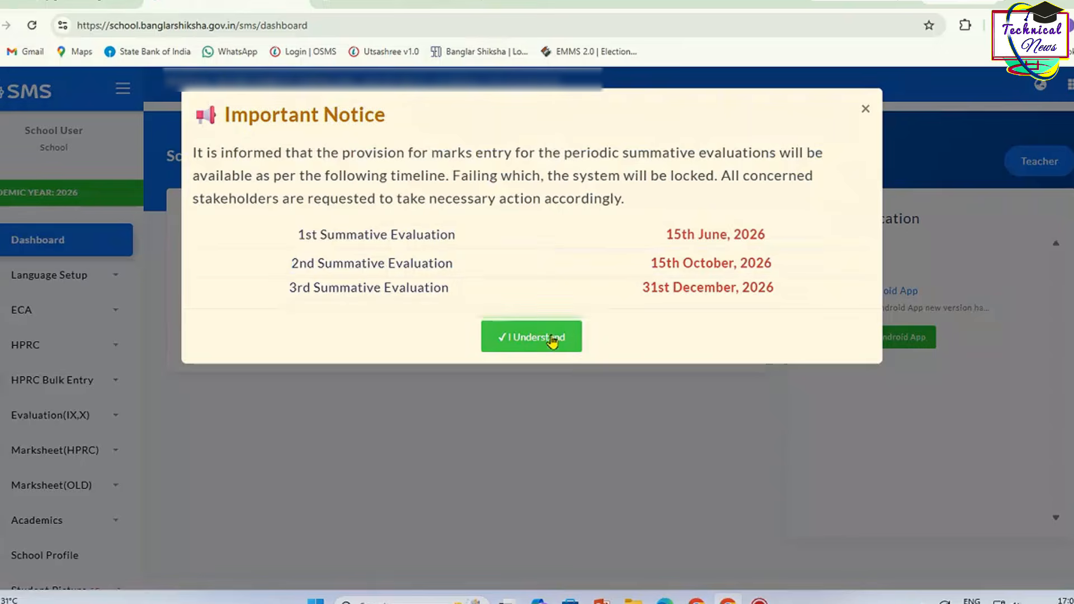
{"action": "left_click", "coordinate": [555, 338]}
Step: Open Formative marks entry with BENGALI medium and Class IV selected
{"action": "left_click", "coordinate": [53, 344]}
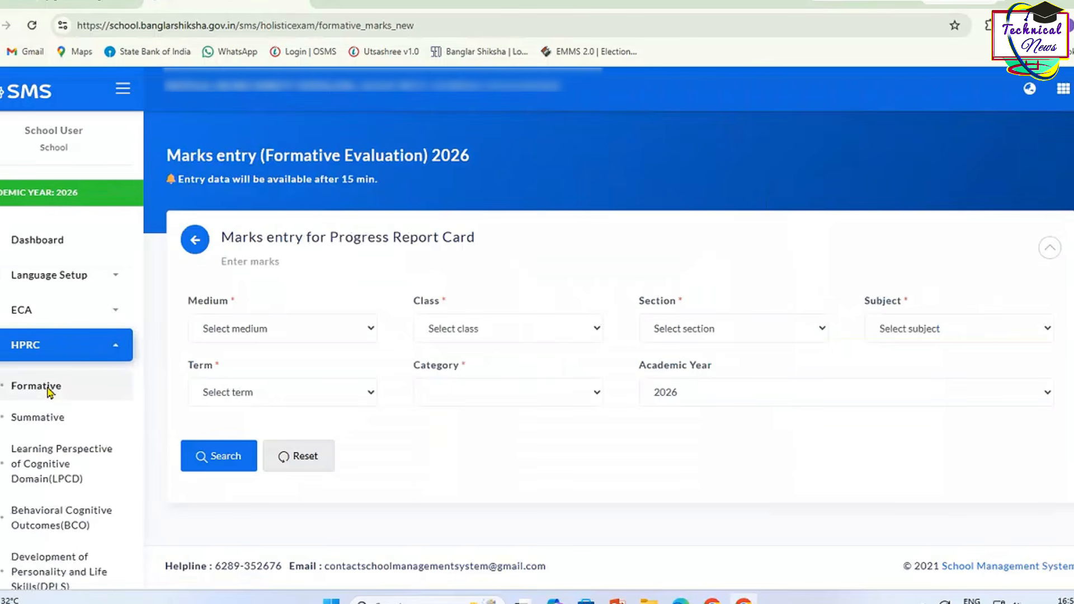
{"action": "left_click", "coordinate": [447, 329]}
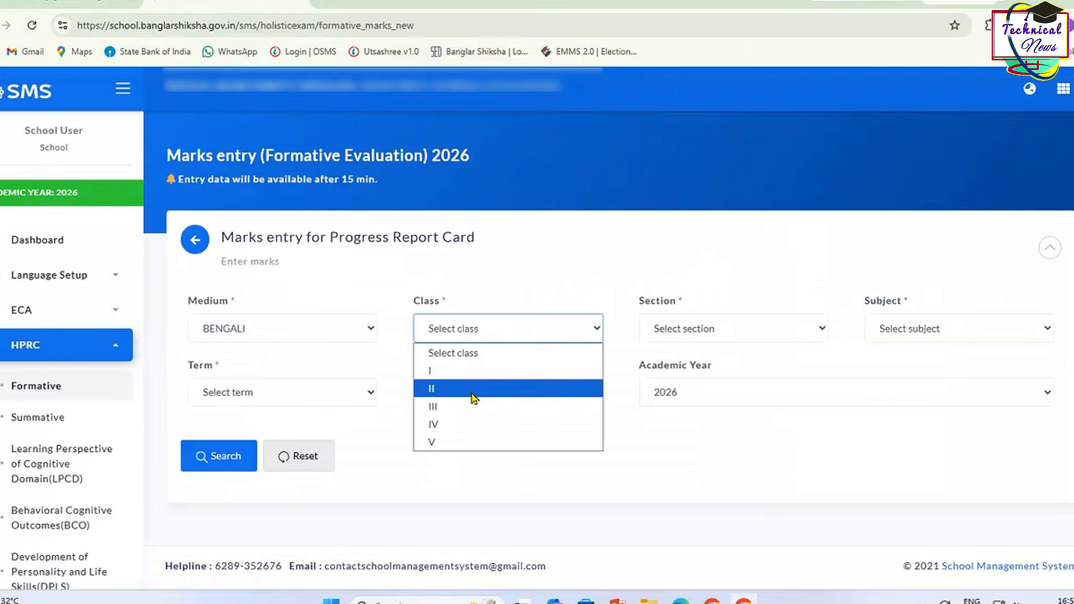
{"action": "left_click", "coordinate": [472, 417]}
{"action": "left_click", "coordinate": [942, 332]}
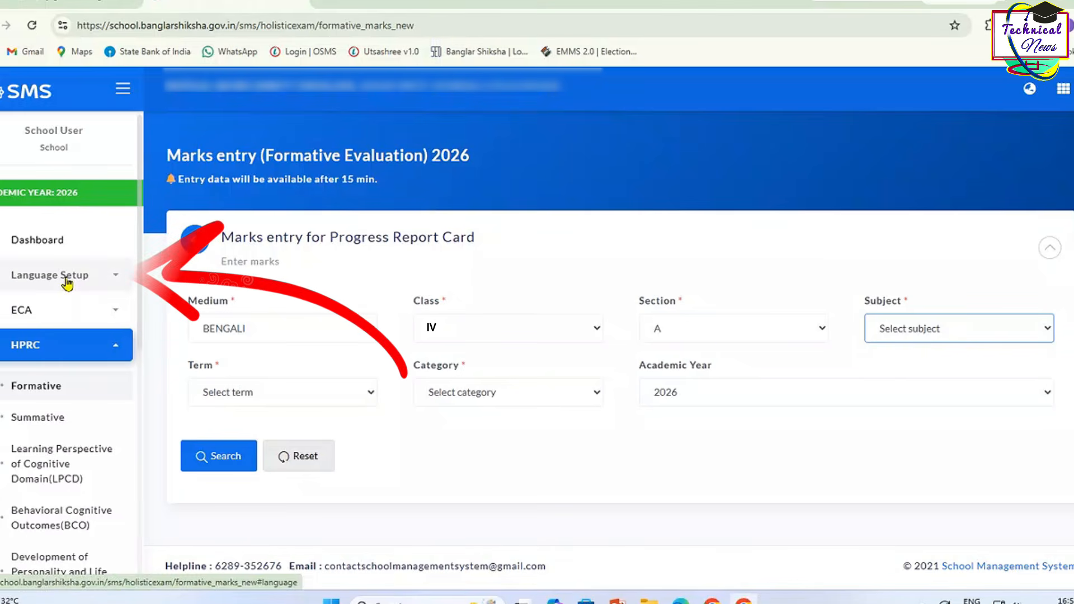
Step: Load Class IV's BENGALI-medium subject languages on the School Language setup page
{"action": "left_click", "coordinate": [35, 276]}
{"action": "left_click", "coordinate": [71, 319]}
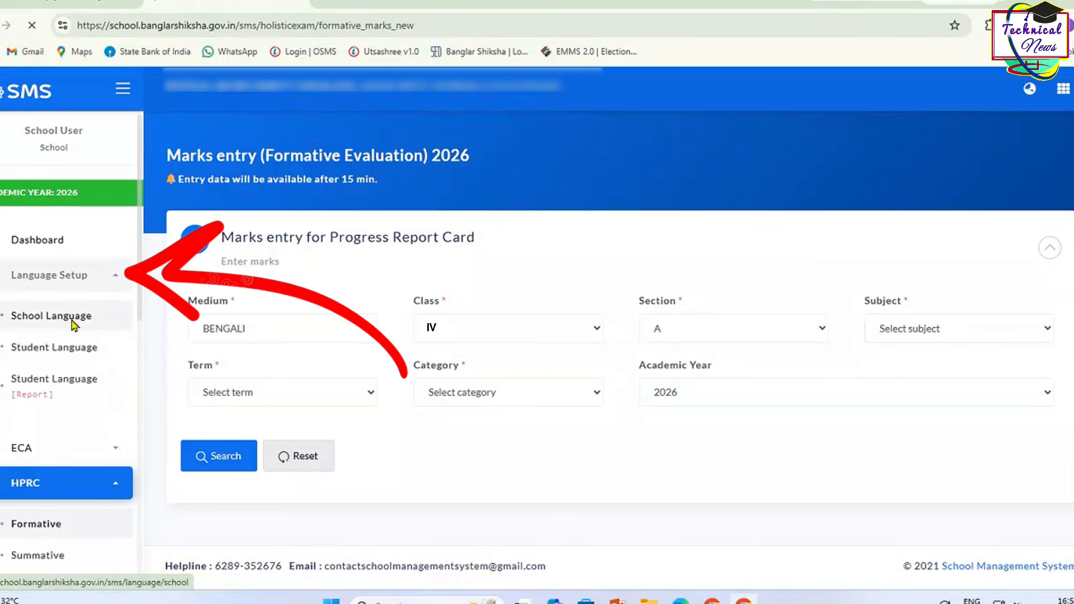
{"action": "left_click", "coordinate": [271, 311]}
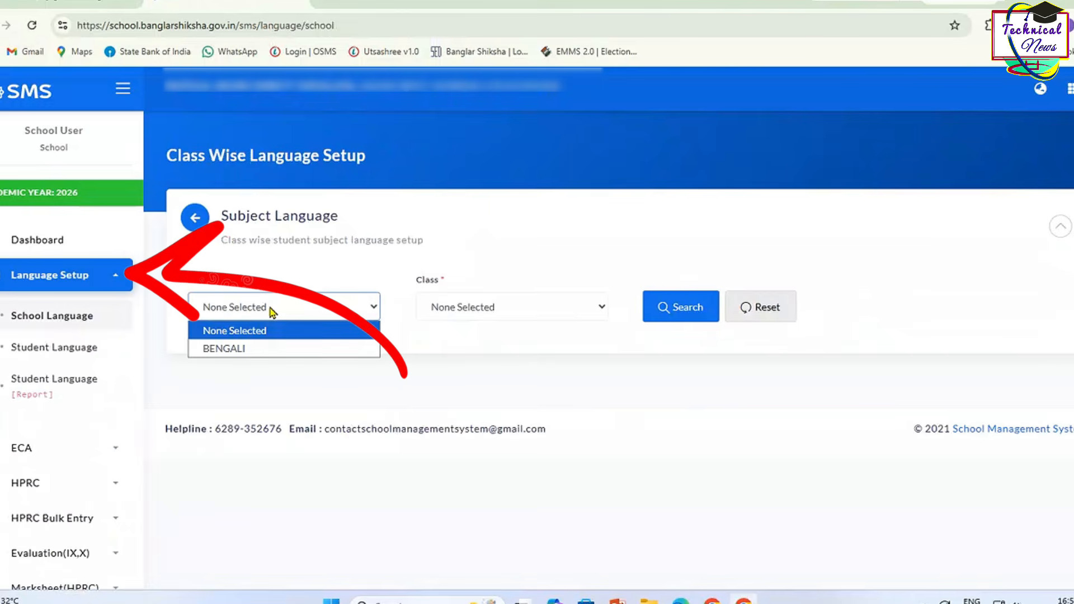
{"action": "left_click", "coordinate": [260, 348]}
{"action": "left_click", "coordinate": [443, 310]}
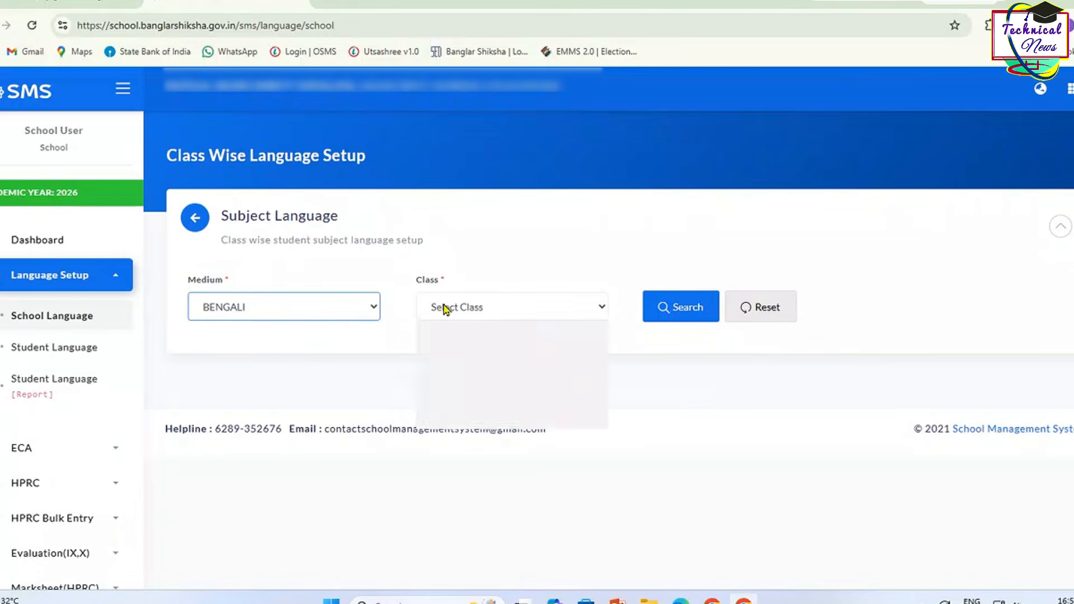
{"action": "left_click", "coordinate": [462, 403]}
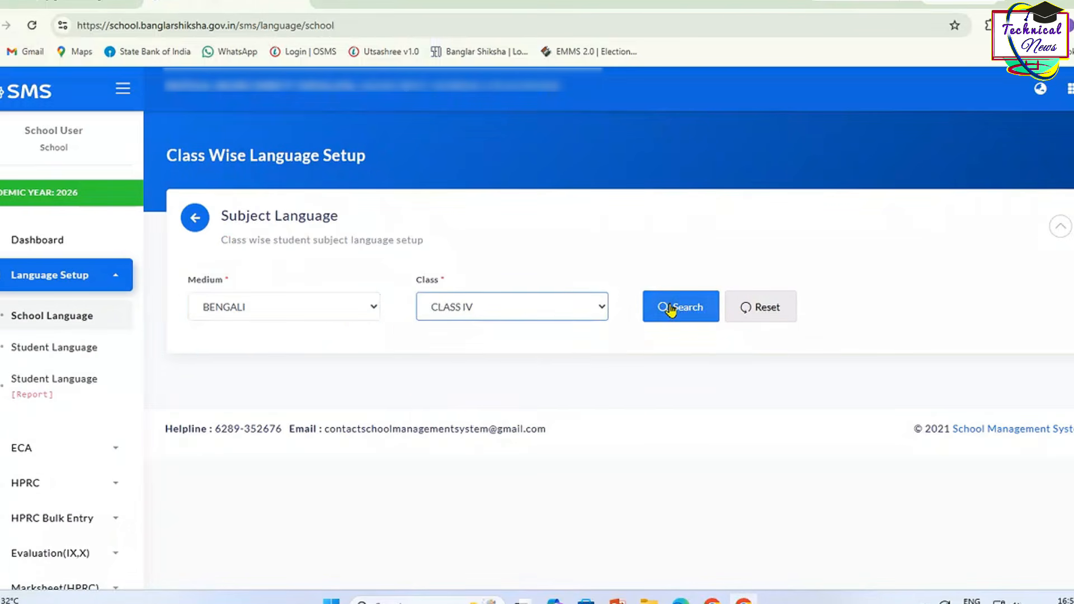
{"action": "left_click", "coordinate": [670, 311]}
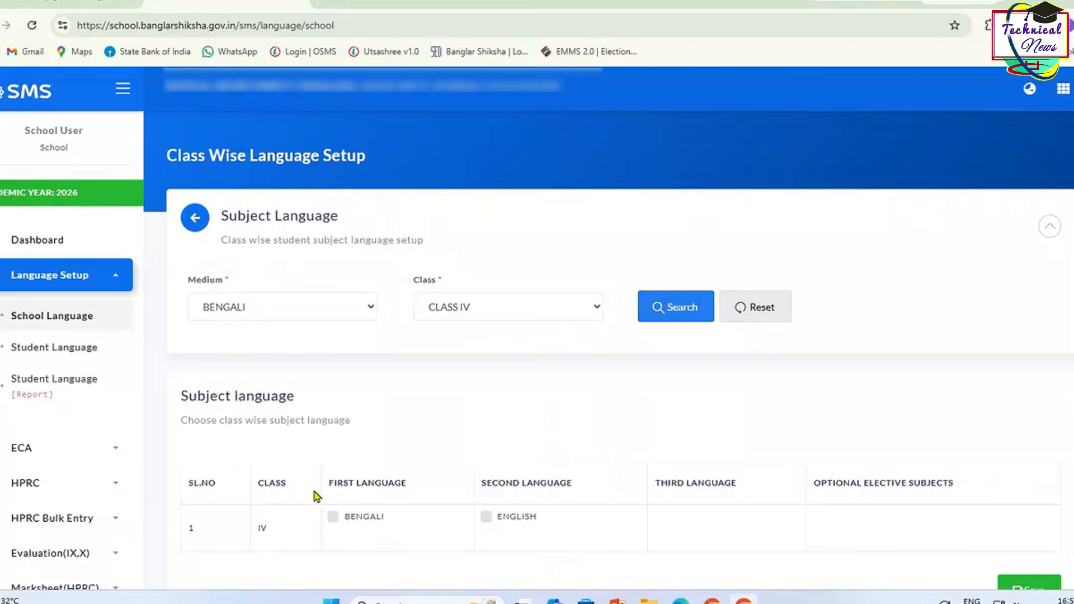
Step: Tick BENGALI as first and ENGLISH as second language and save them
{"action": "scroll", "coordinate": [317, 495], "scroll_direction": "down", "scroll_amount": 1}
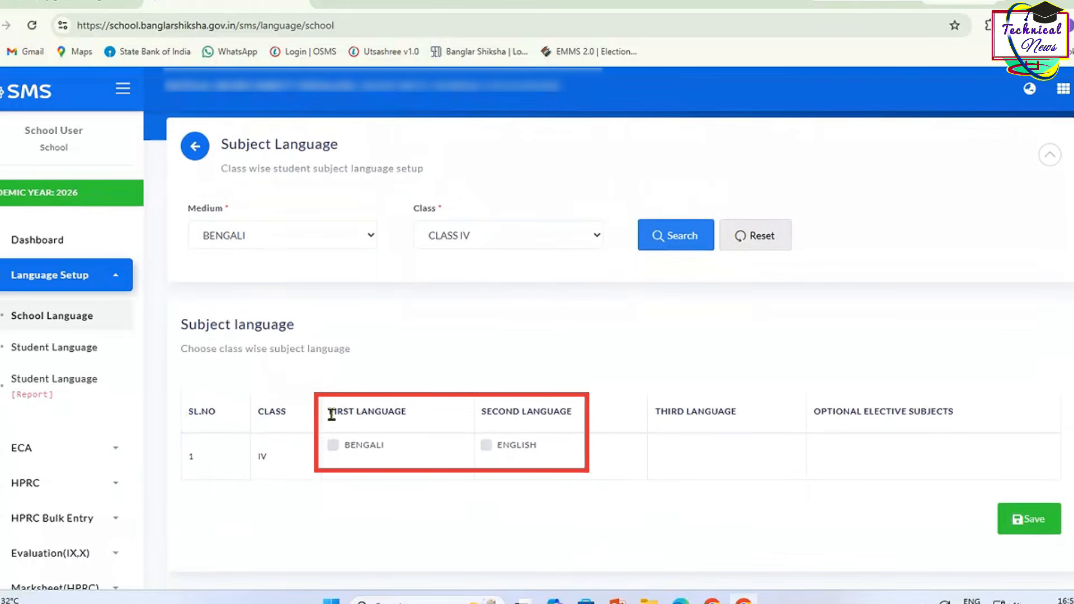
{"action": "left_click_drag", "start_coordinate": [332, 414], "coordinate": [530, 466]}
{"action": "left_click", "coordinate": [558, 463]}
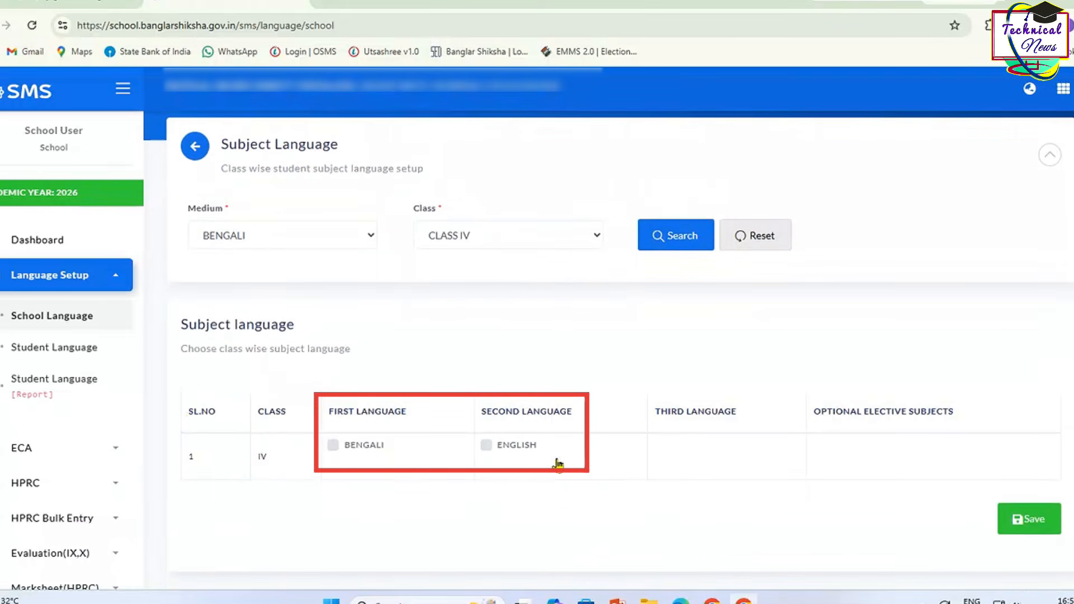
{"action": "left_click_drag", "start_coordinate": [323, 455], "coordinate": [544, 455]}
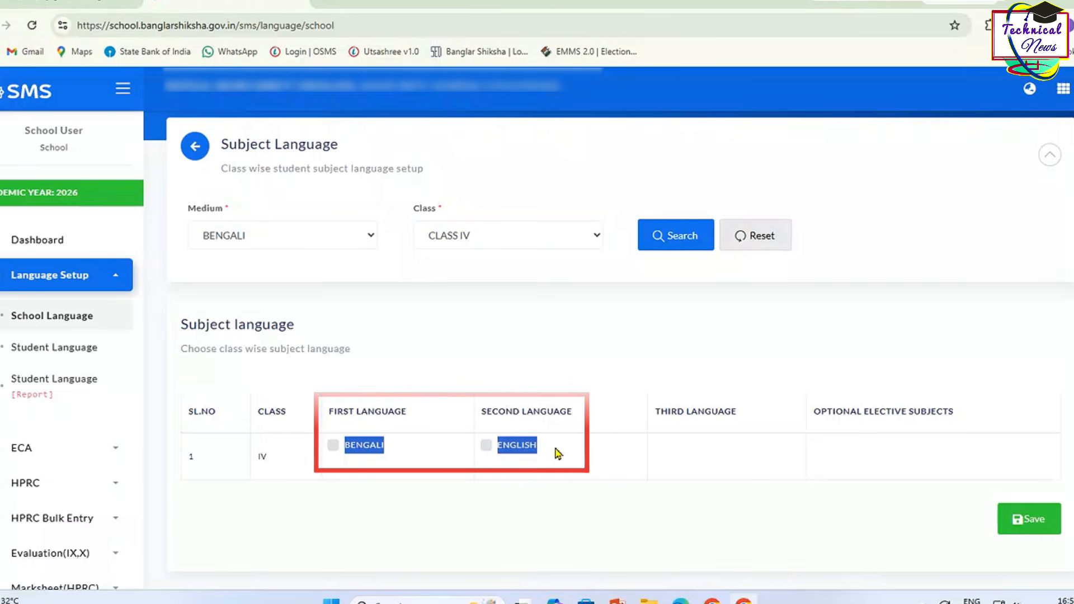
{"action": "left_click", "coordinate": [423, 457]}
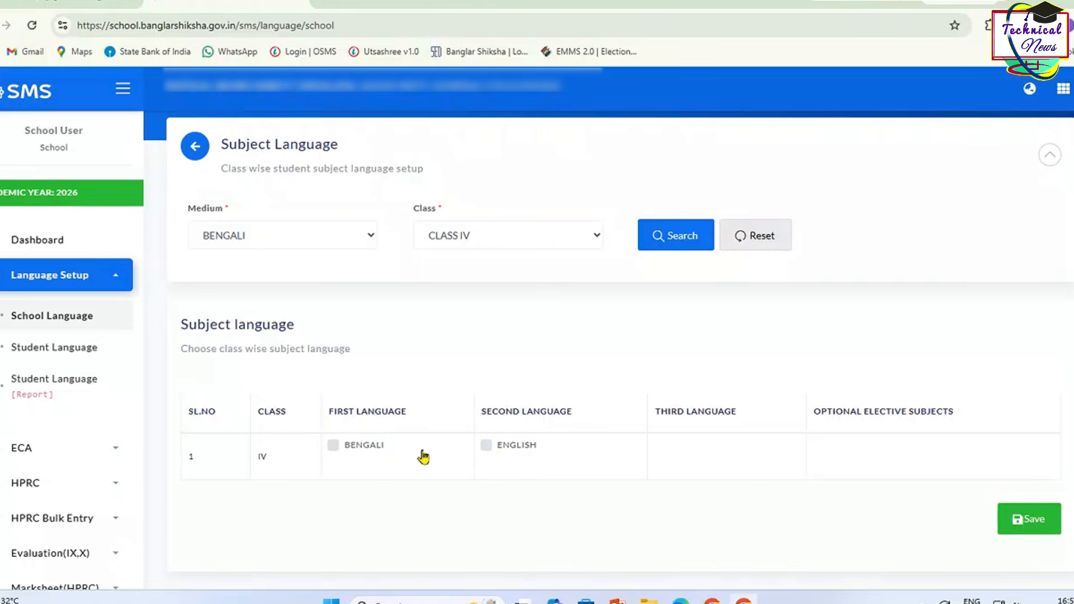
{"action": "left_click", "coordinate": [492, 449]}
{"action": "left_click", "coordinate": [1032, 526]}
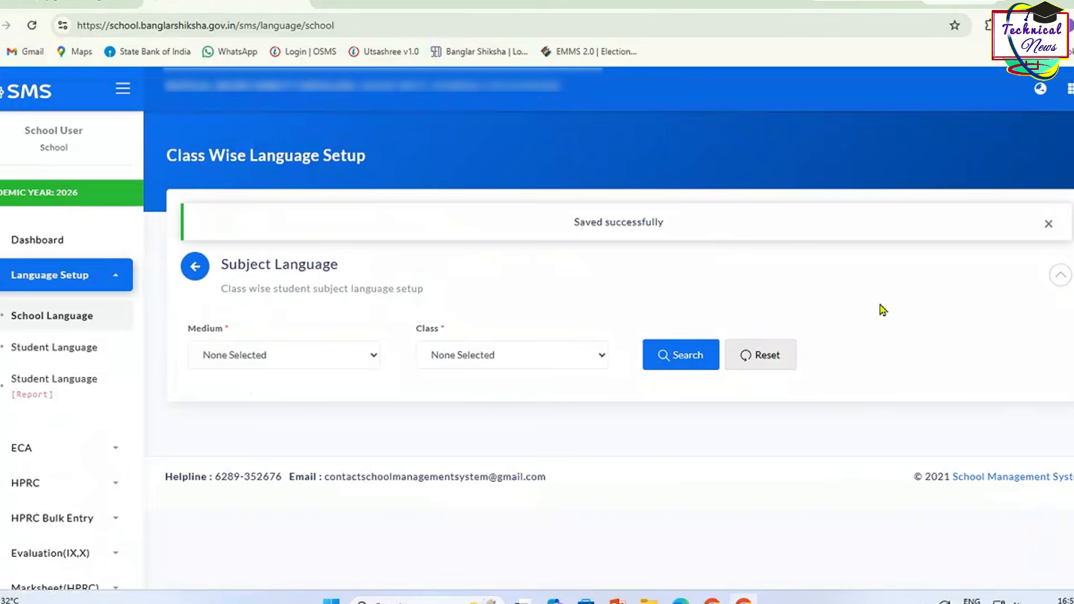
{"action": "left_click_drag", "start_coordinate": [570, 222], "coordinate": [677, 237]}
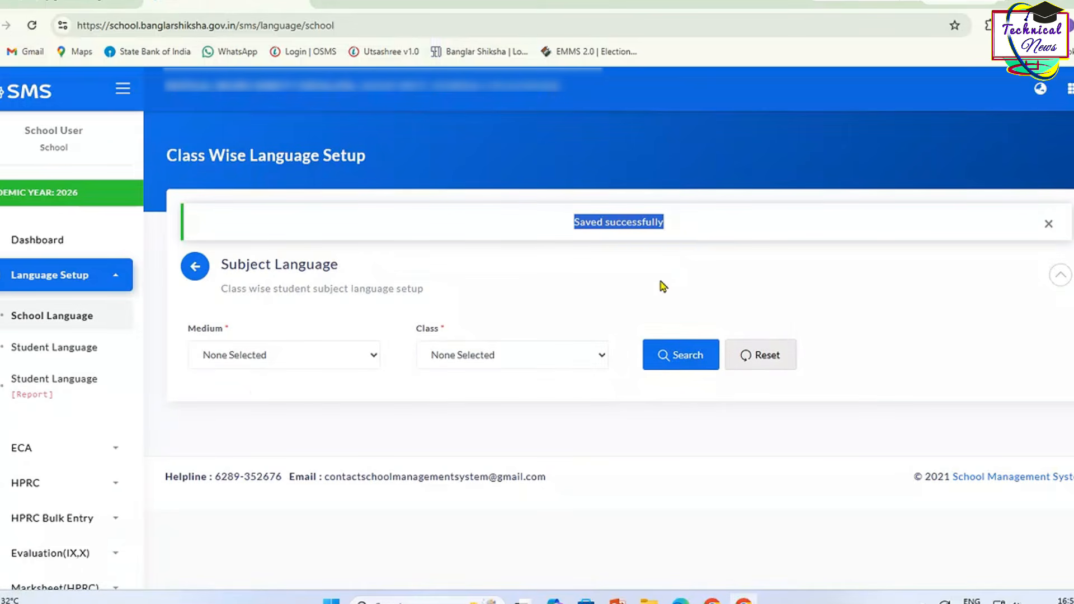
{"action": "left_click", "coordinate": [663, 286]}
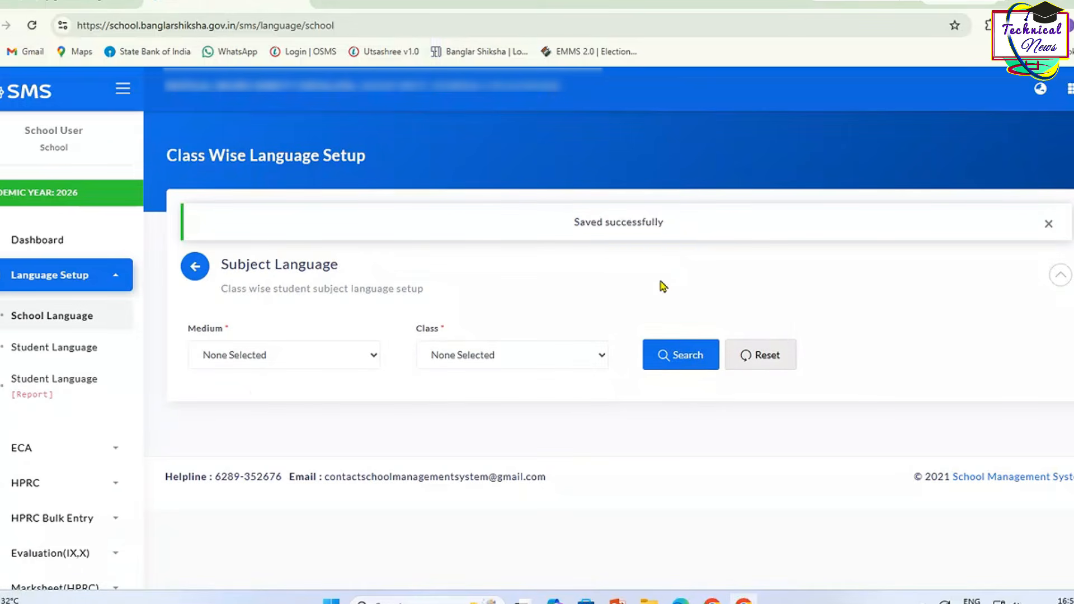
{"action": "left_click", "coordinate": [82, 354]}
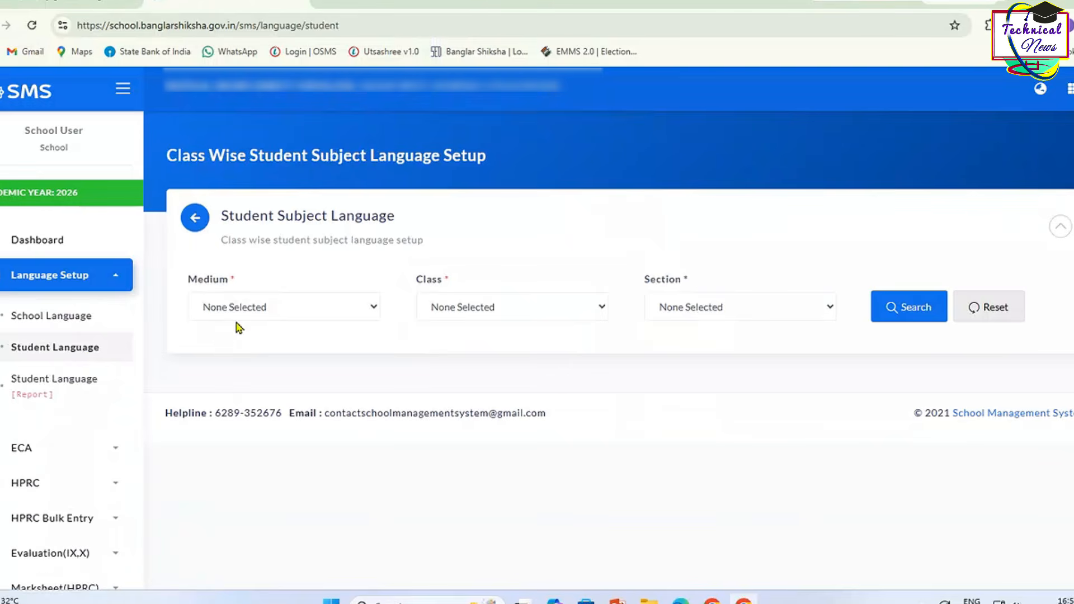
Step: List BENGALI-medium Class IV section A students' subject languages and save them
{"action": "left_click", "coordinate": [242, 309]}
{"action": "left_click", "coordinate": [239, 349]}
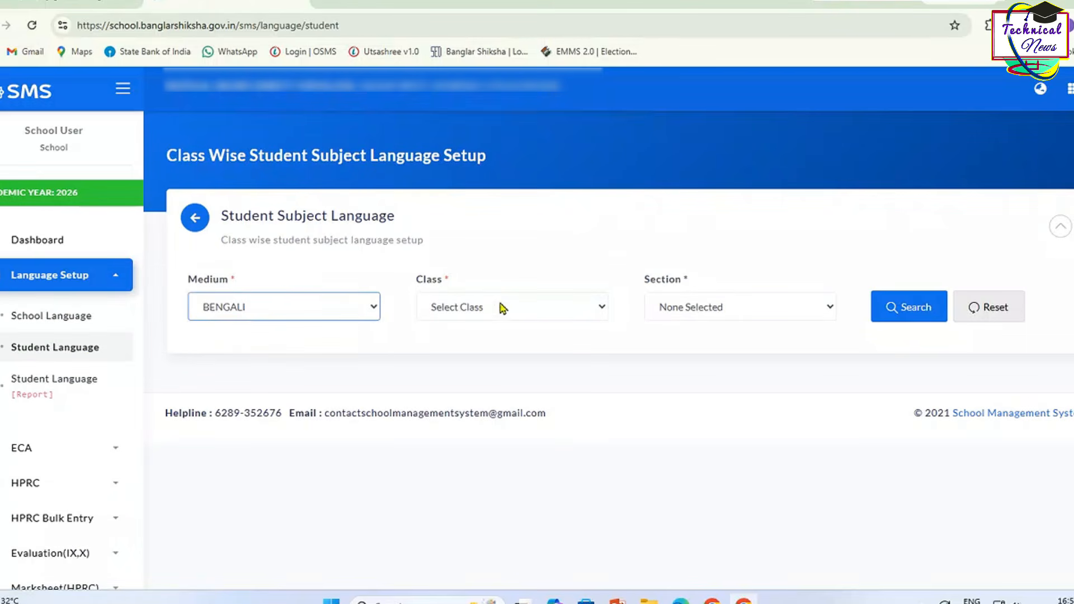
{"action": "left_click", "coordinate": [501, 307]}
{"action": "left_click", "coordinate": [479, 403]}
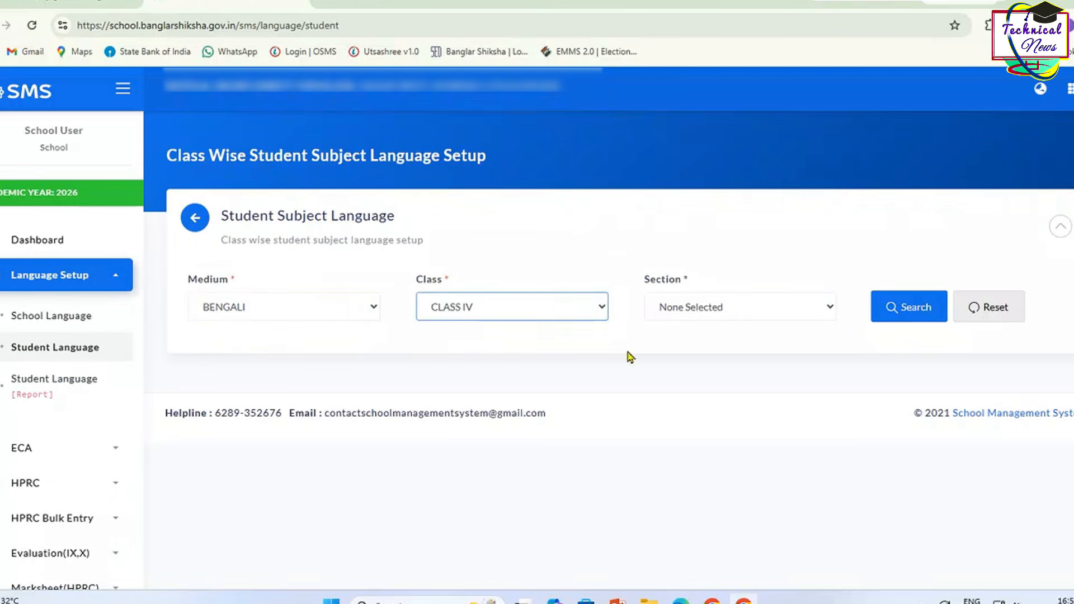
{"action": "left_click", "coordinate": [681, 314]}
{"action": "left_click", "coordinate": [683, 342]}
{"action": "left_click", "coordinate": [898, 312]}
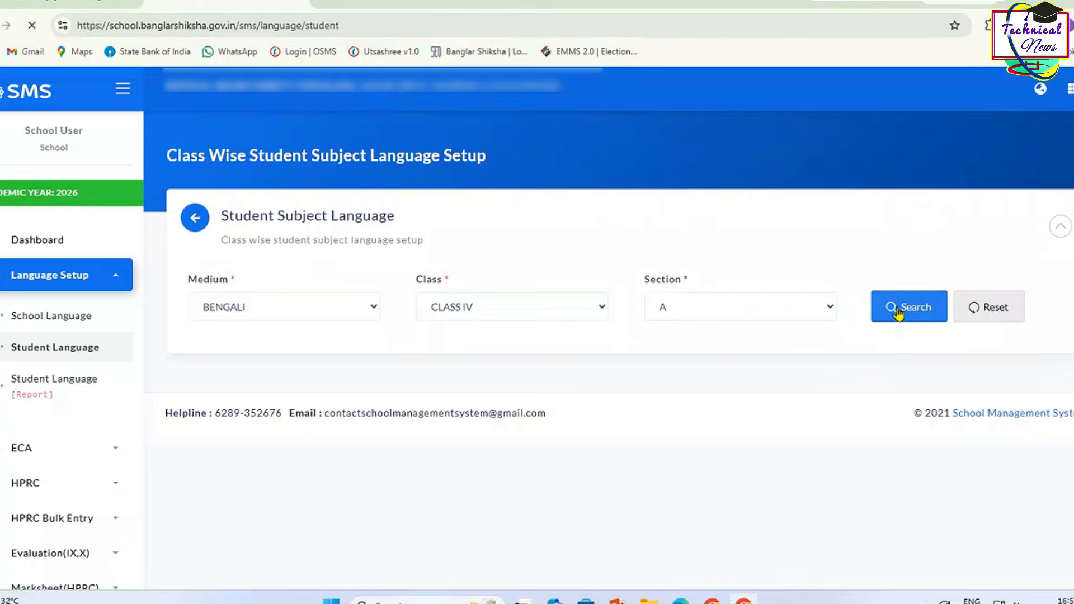
{"action": "scroll", "coordinate": [579, 527], "scroll_direction": "down", "scroll_amount": 15}
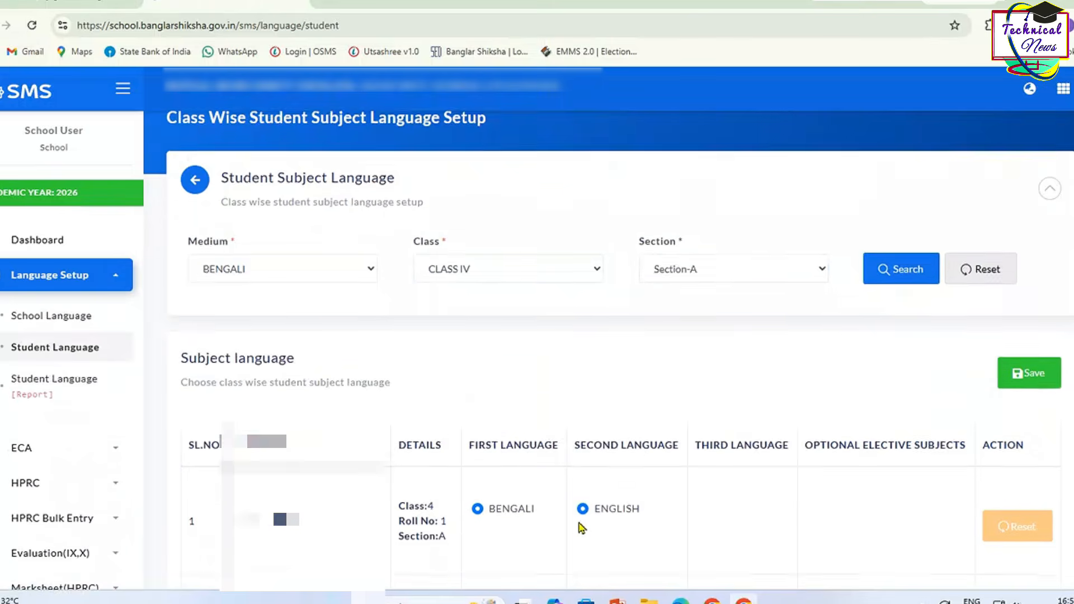
{"action": "scroll", "coordinate": [580, 528], "scroll_direction": "down", "scroll_amount": 15}
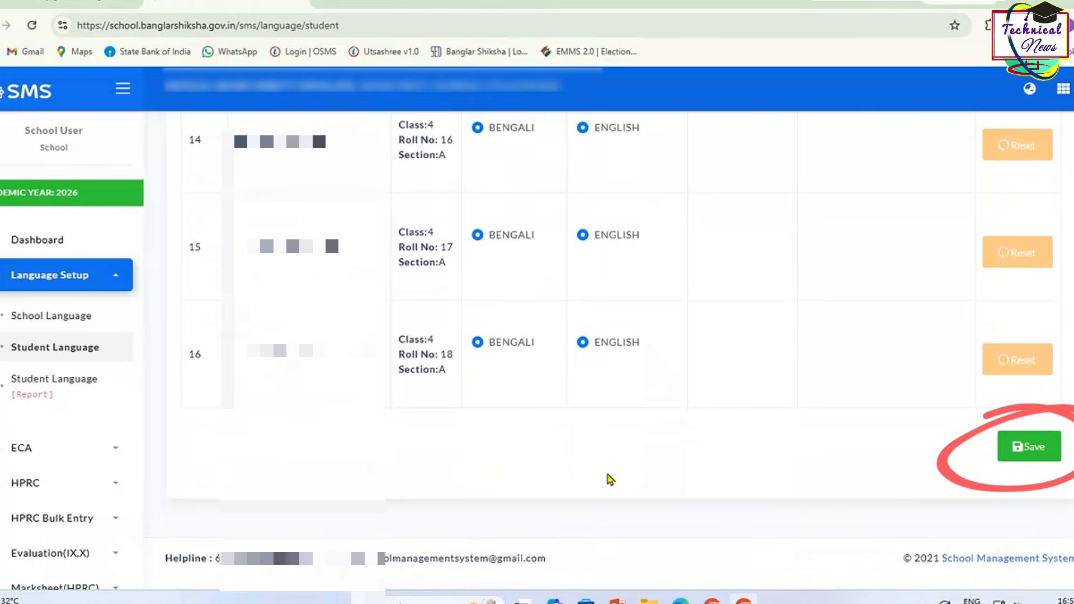
{"action": "left_click", "coordinate": [1032, 455]}
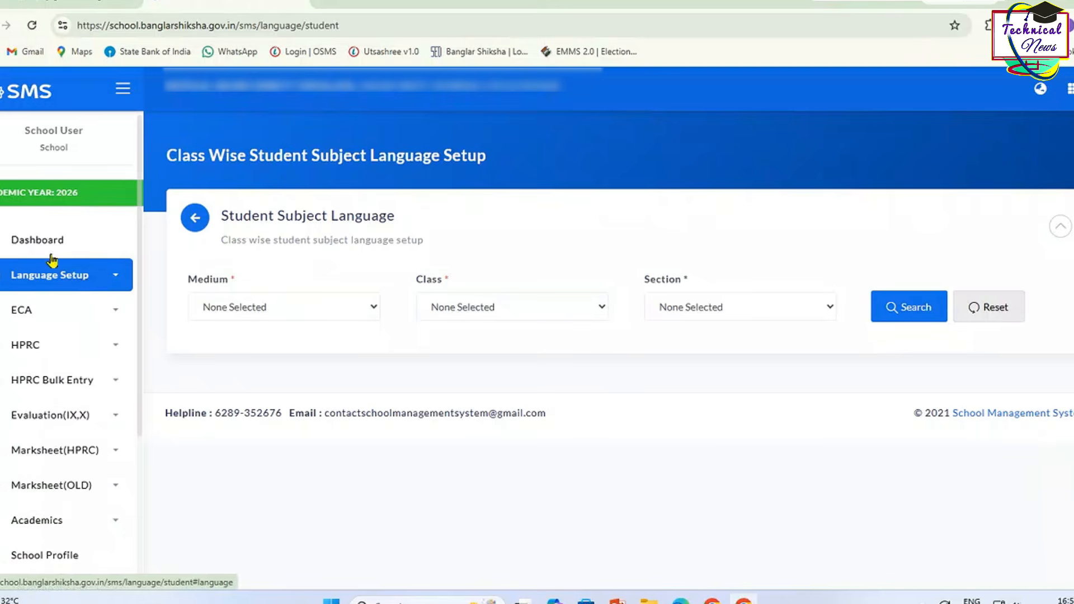
{"action": "left_click", "coordinate": [35, 242]}
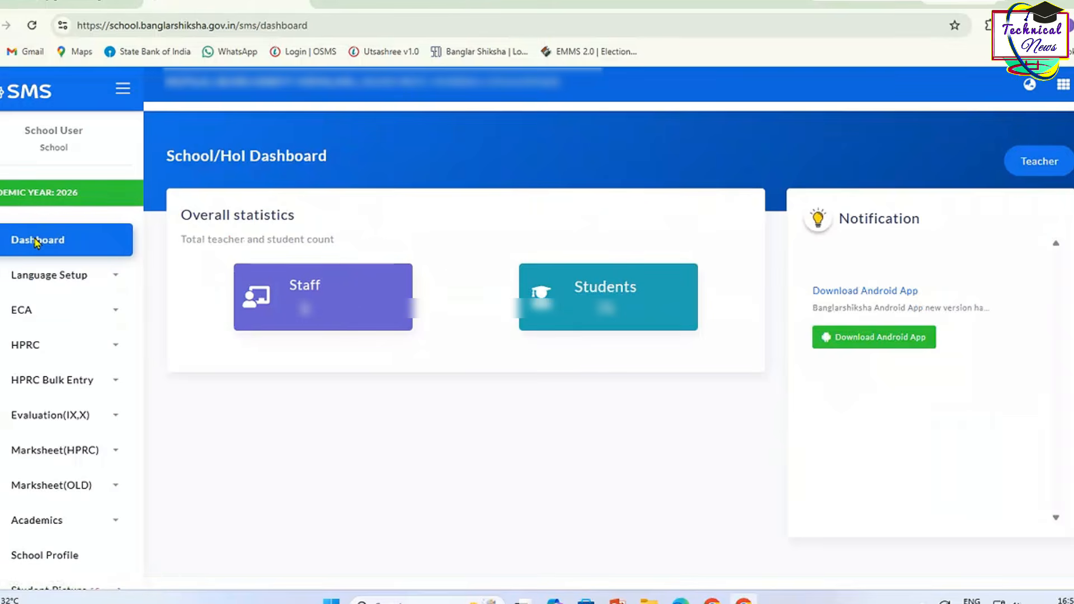
{"action": "left_click", "coordinate": [37, 349]}
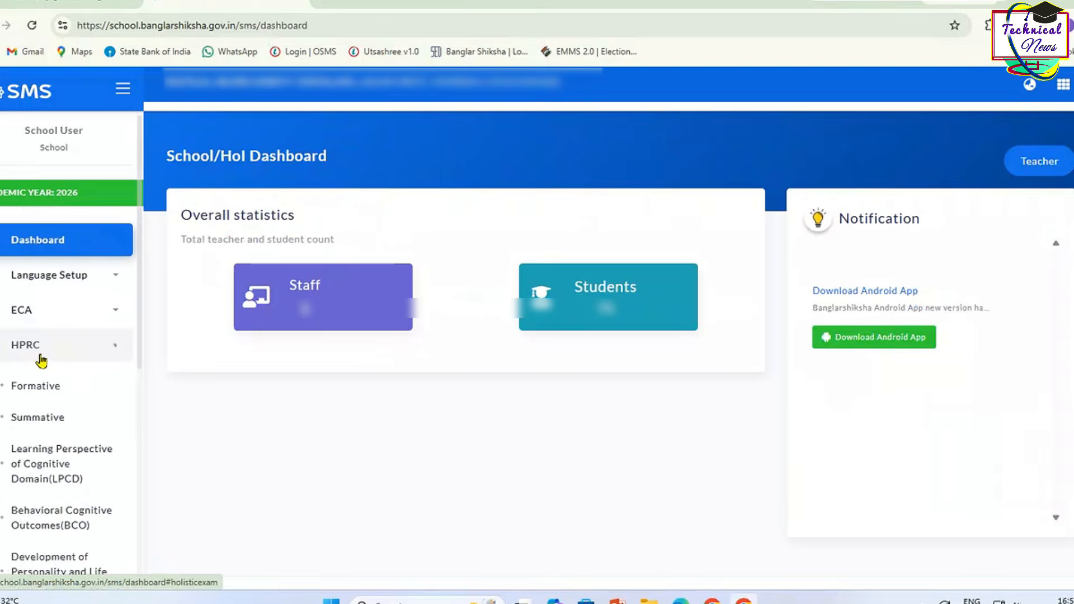
{"action": "left_click", "coordinate": [35, 386]}
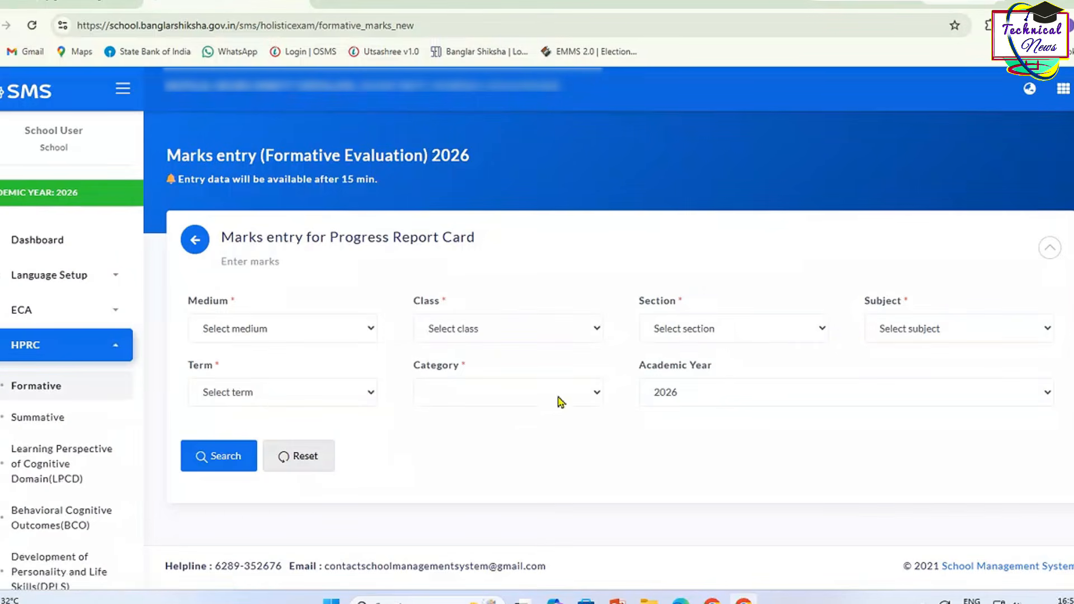
{"action": "left_click", "coordinate": [442, 330]}
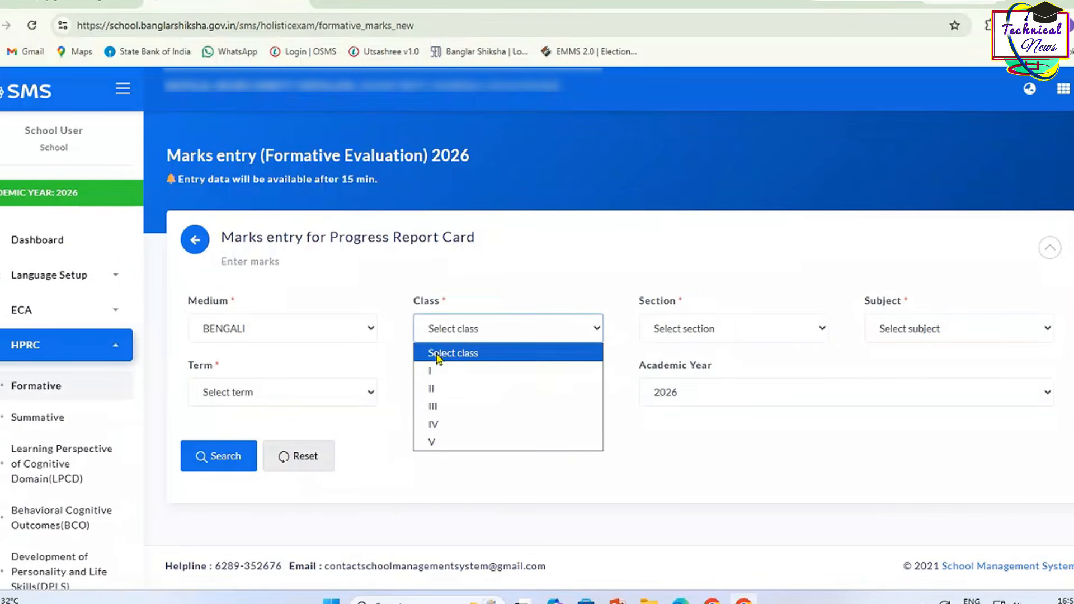
{"action": "left_click", "coordinate": [438, 423]}
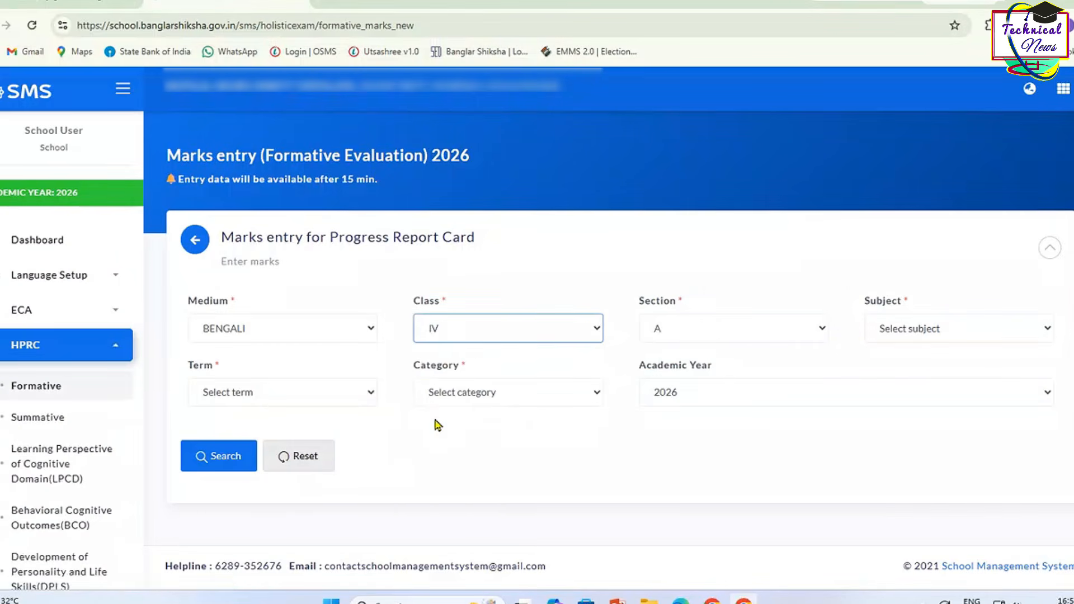
{"action": "left_click", "coordinate": [918, 330]}
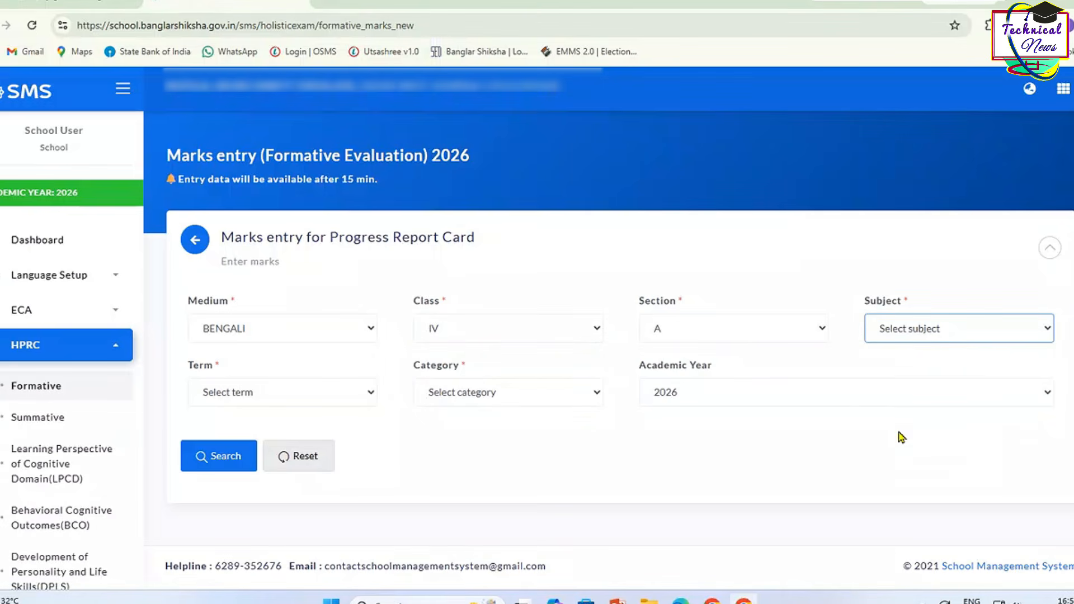
{"action": "left_click", "coordinate": [900, 436]}
{"action": "left_click", "coordinate": [886, 336]}
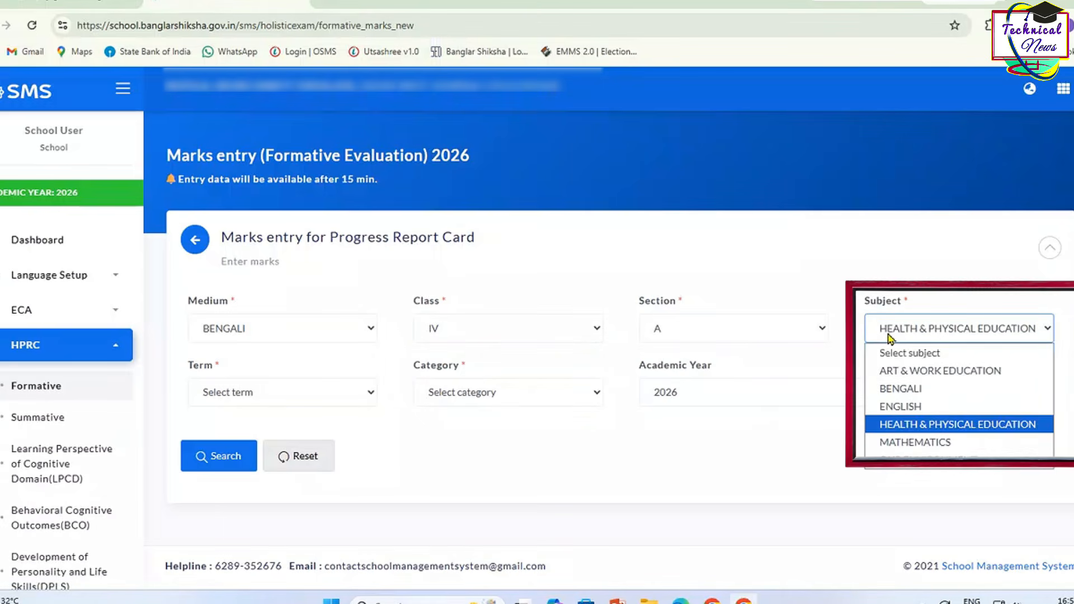
{"action": "left_click", "coordinate": [895, 389]}
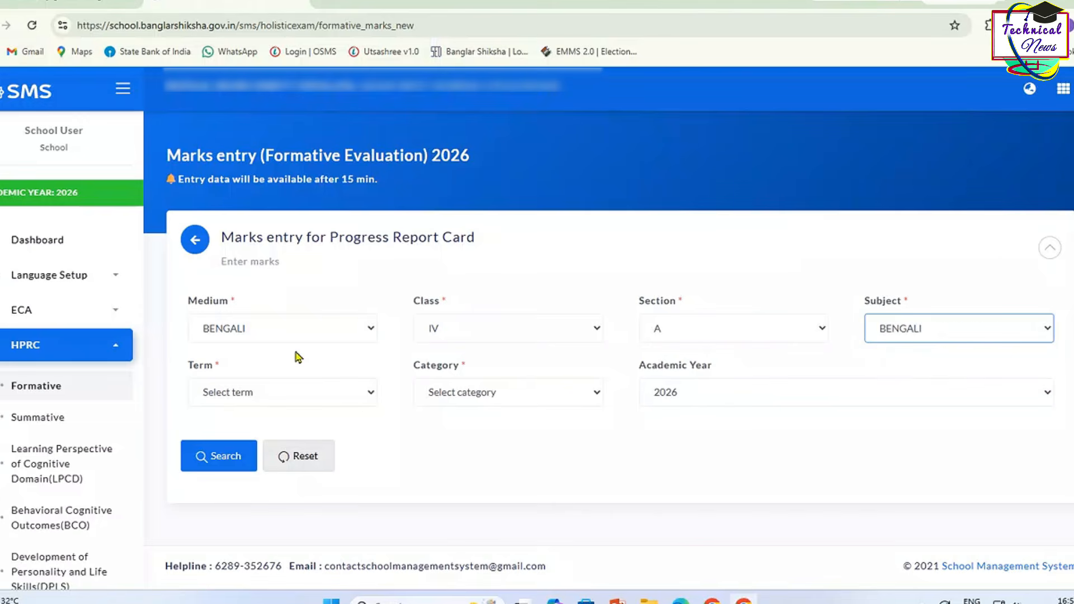
{"action": "left_click", "coordinate": [283, 391]}
{"action": "left_click", "coordinate": [284, 434]}
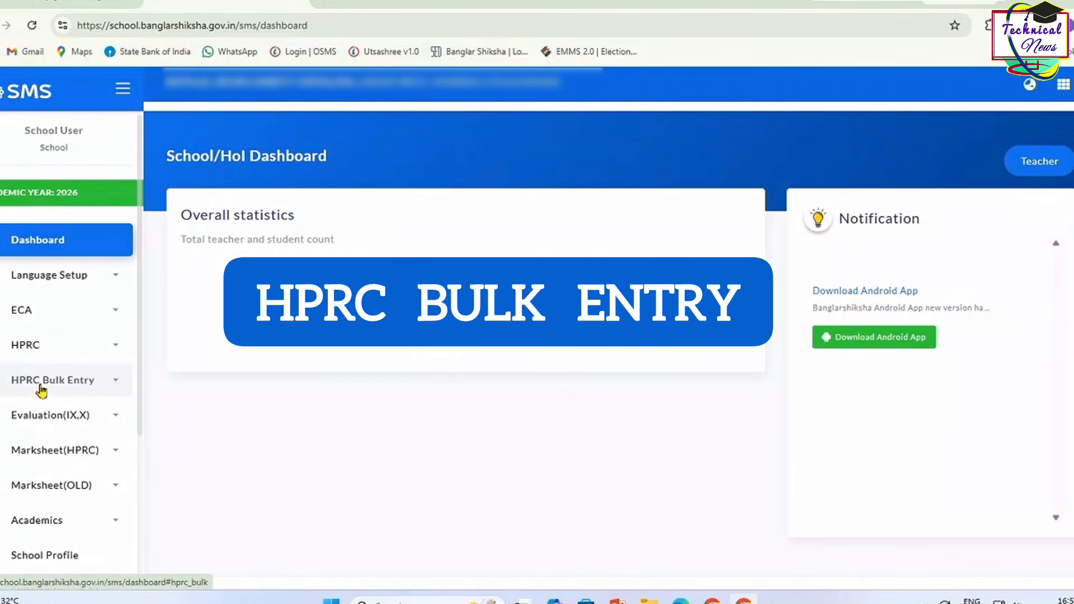
Step: Generate the bulk marks template for BENGALI, class IV, Evaluation-I, Formative Evaluation
{"action": "left_click", "coordinate": [41, 385]}
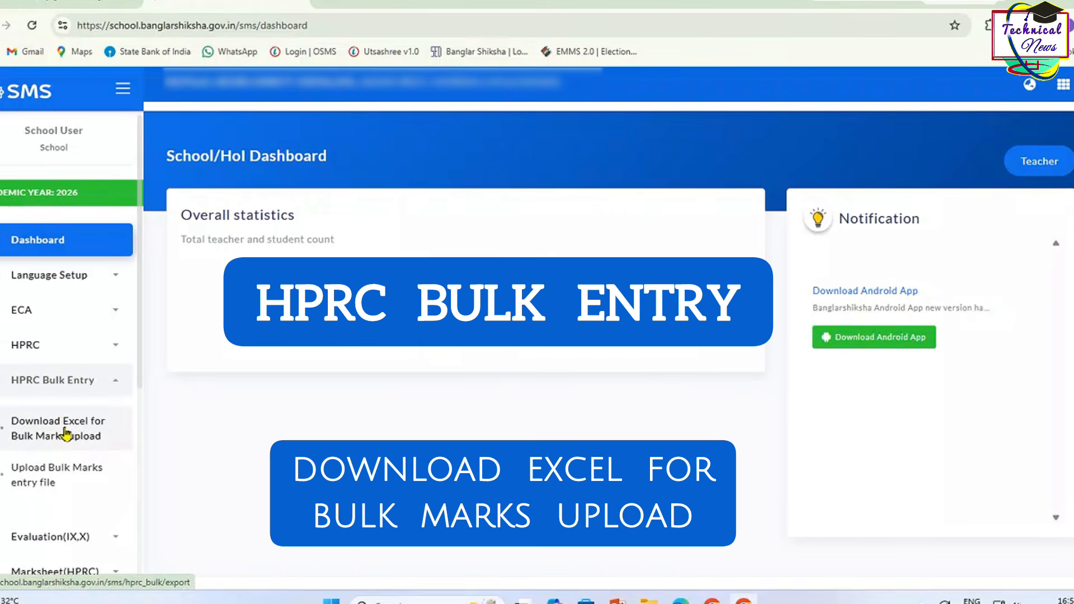
{"action": "left_click", "coordinate": [120, 439]}
{"action": "left_click", "coordinate": [269, 243]}
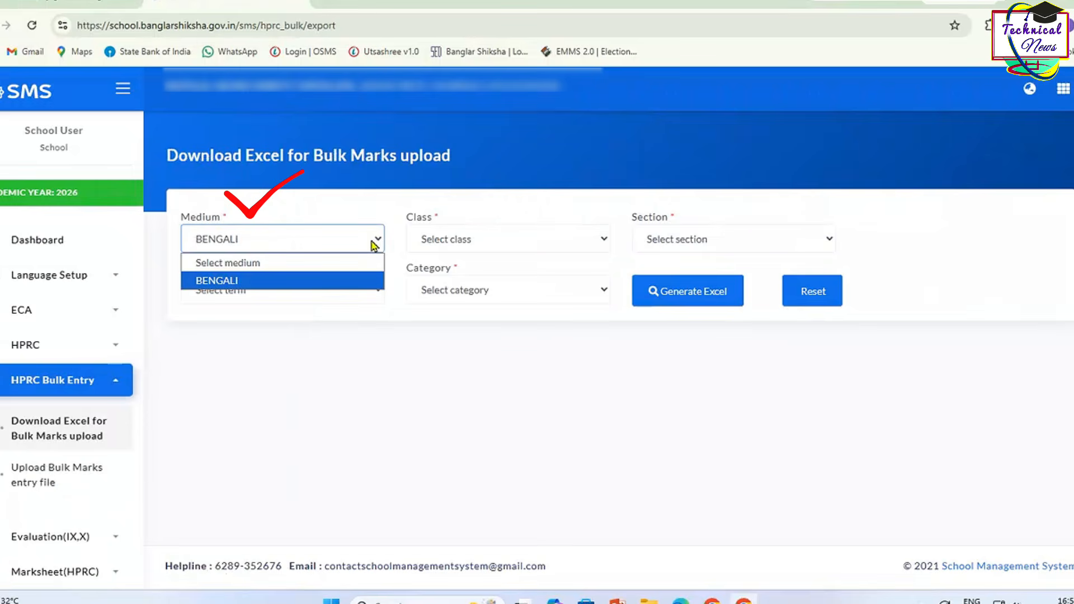
{"action": "left_click", "coordinate": [421, 235]}
{"action": "left_click", "coordinate": [427, 331]}
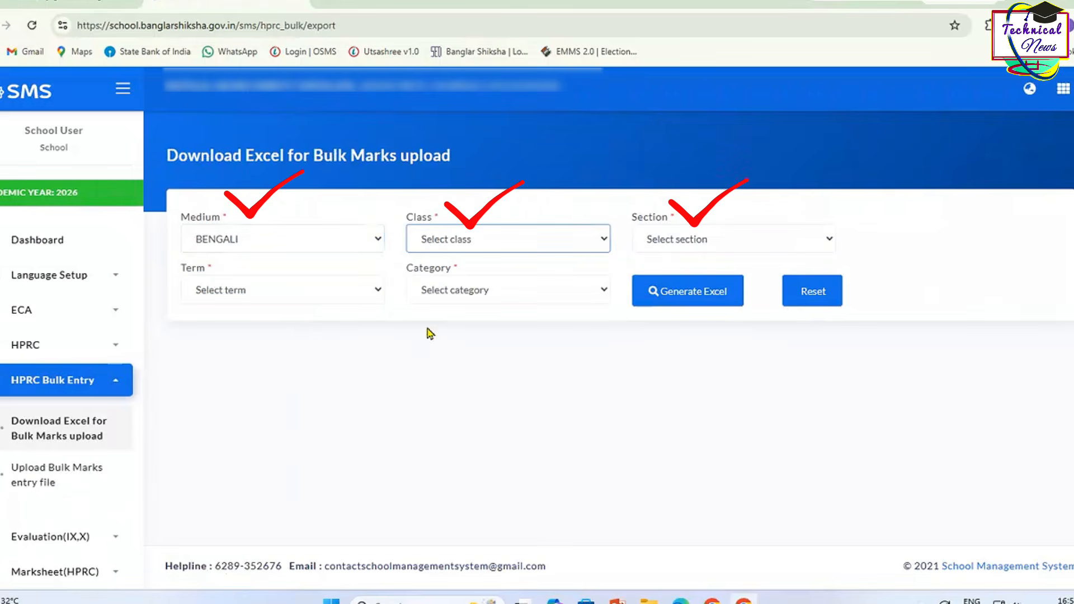
{"action": "left_click", "coordinate": [302, 290]}
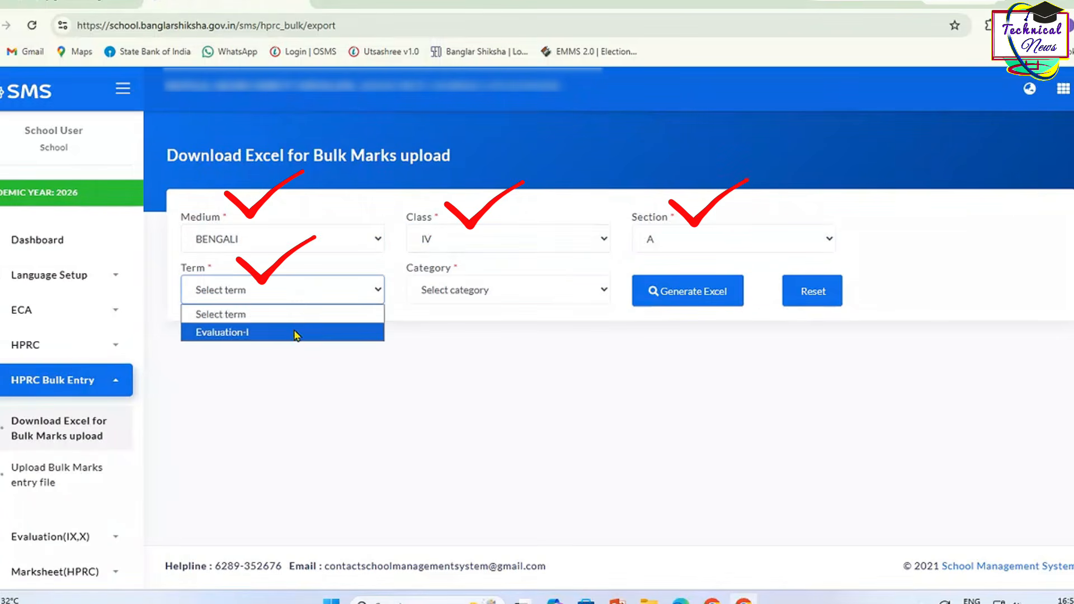
{"action": "left_click", "coordinate": [296, 333]}
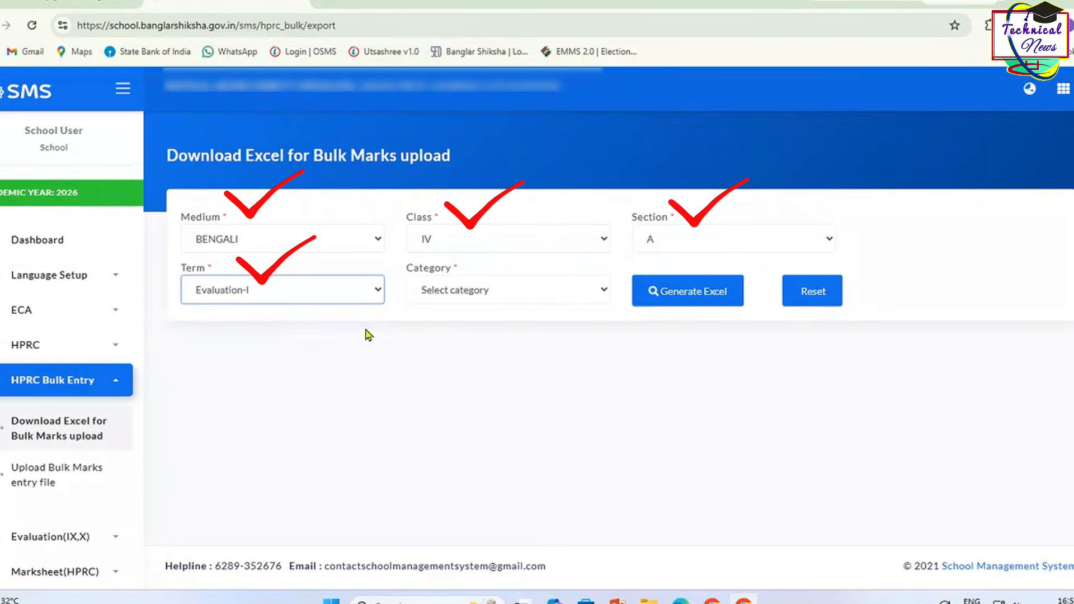
{"action": "left_click", "coordinate": [498, 289]}
{"action": "left_click", "coordinate": [490, 331]}
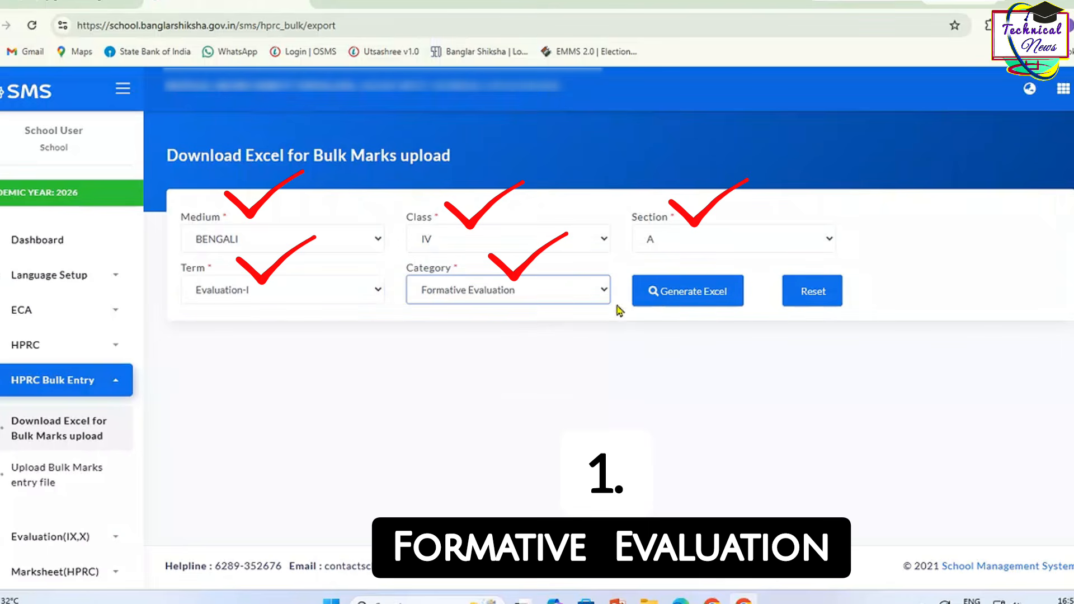
{"action": "left_click", "coordinate": [662, 298]}
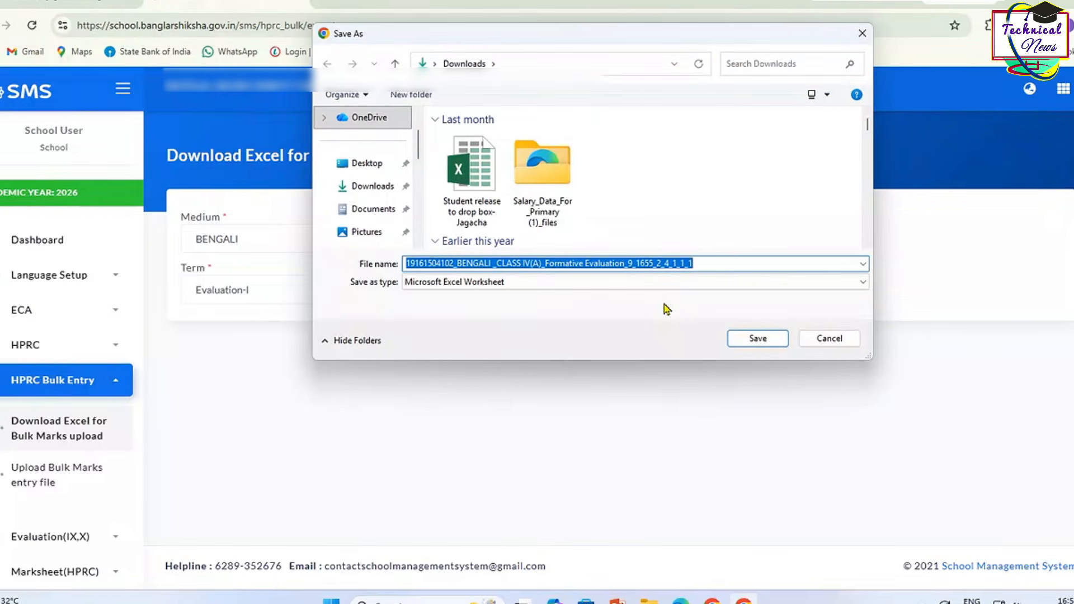
Step: Save the generated marks workbook to Downloads and open it in Excel
{"action": "left_click", "coordinate": [758, 339]}
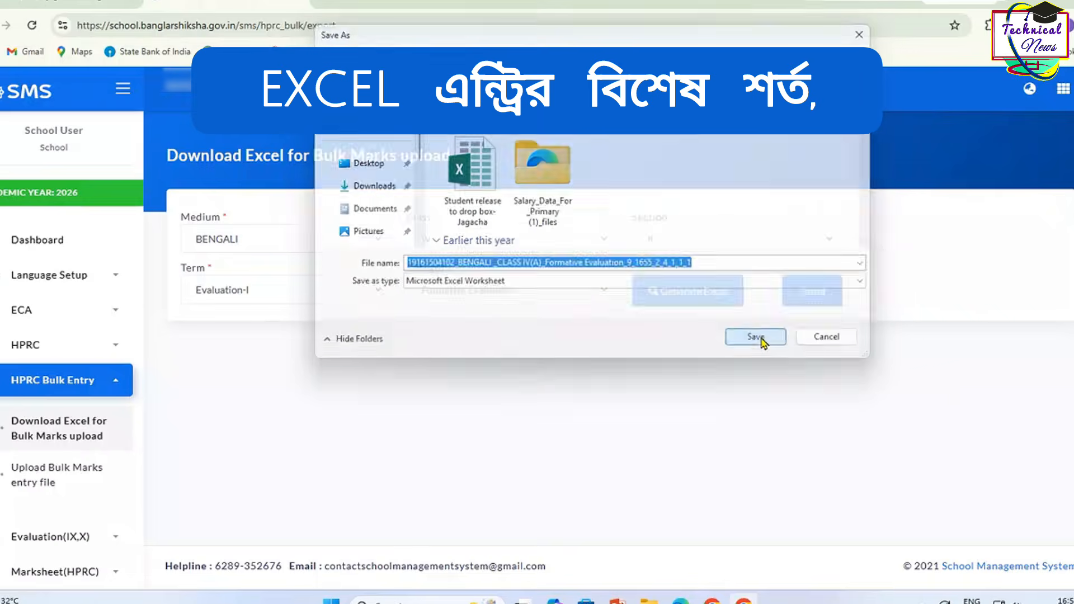
{"action": "left_click", "coordinate": [856, 328]}
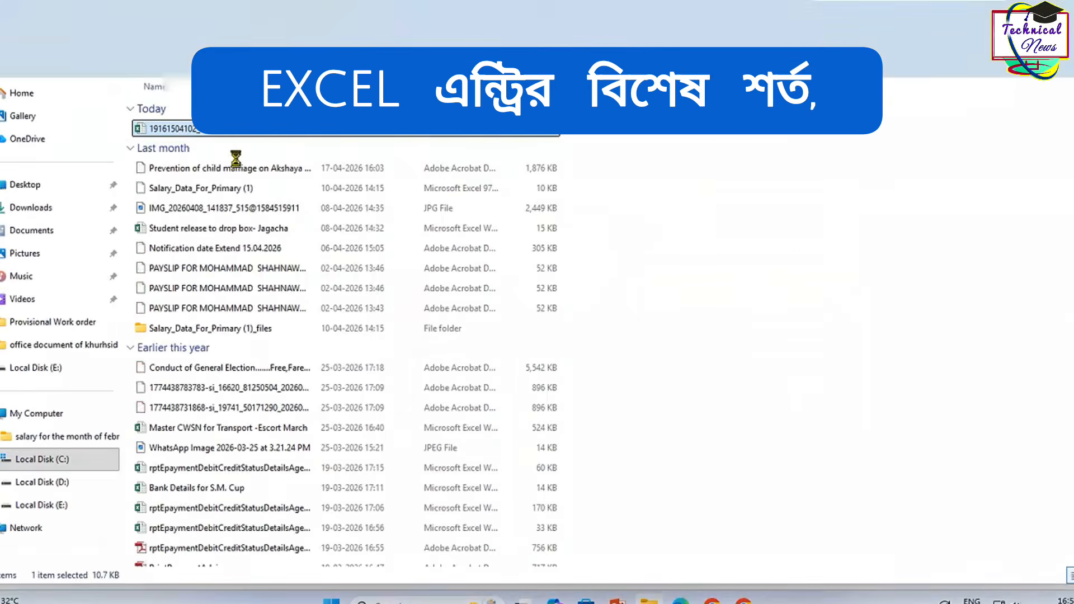
{"action": "double_click", "coordinate": [246, 129]}
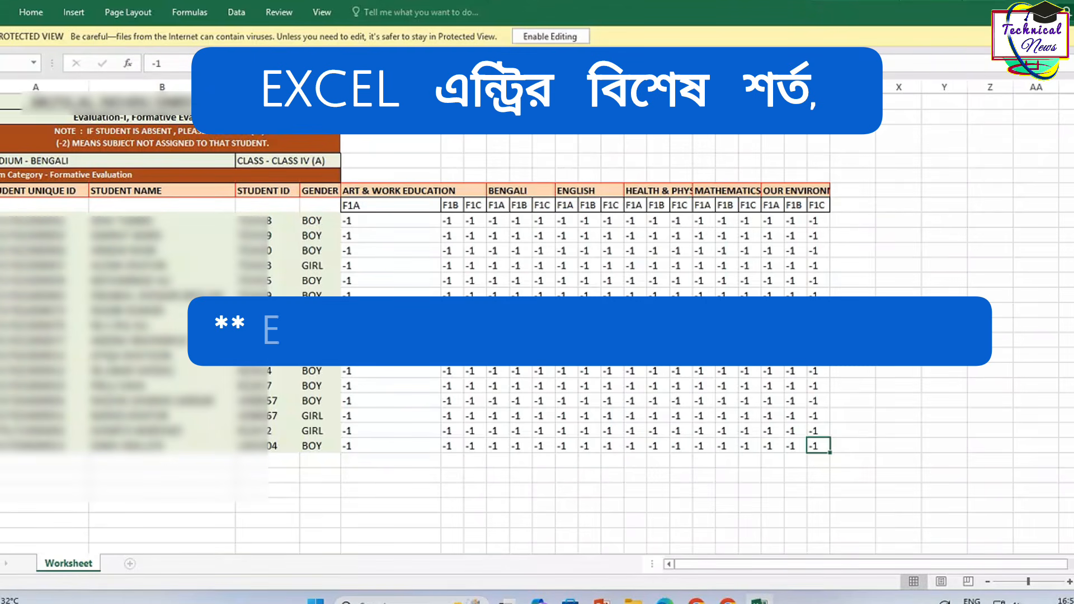
Step: Enable editing, review the subject mark columns, and type 11 in the first student's Art & Work Education F1A
{"action": "left_click", "coordinate": [576, 37]}
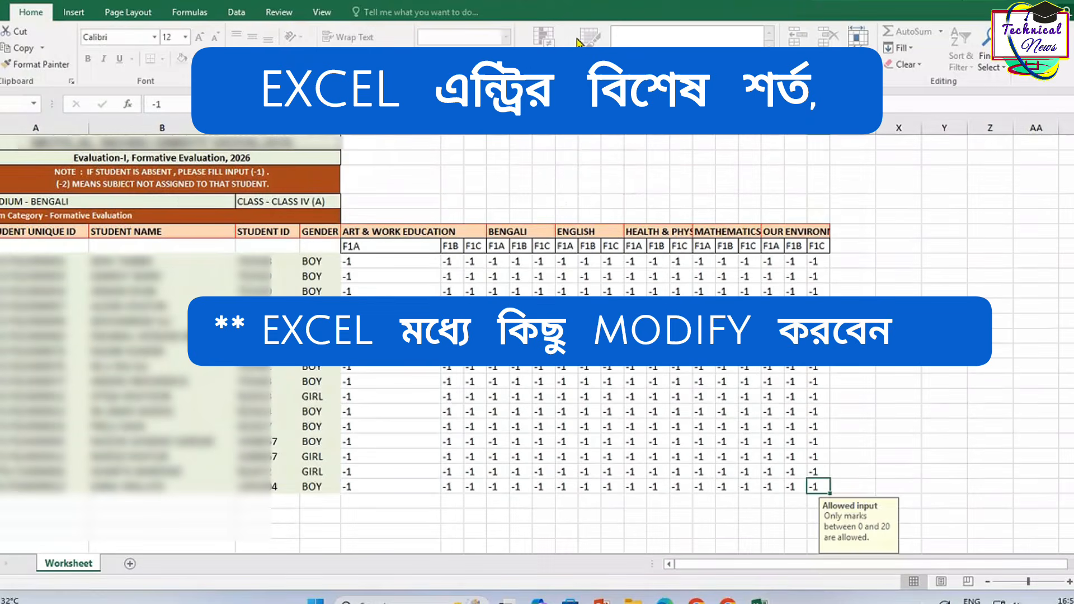
{"action": "left_click_drag", "start_coordinate": [112, 261], "coordinate": [154, 498]}
{"action": "left_click", "coordinate": [355, 266]}
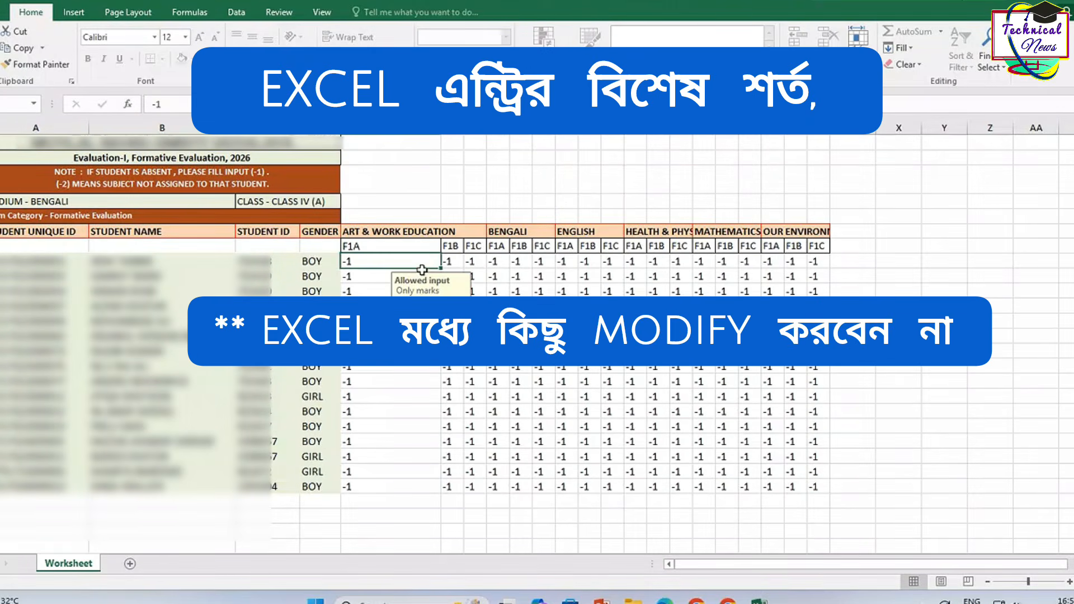
{"action": "left_click", "coordinate": [439, 248]}
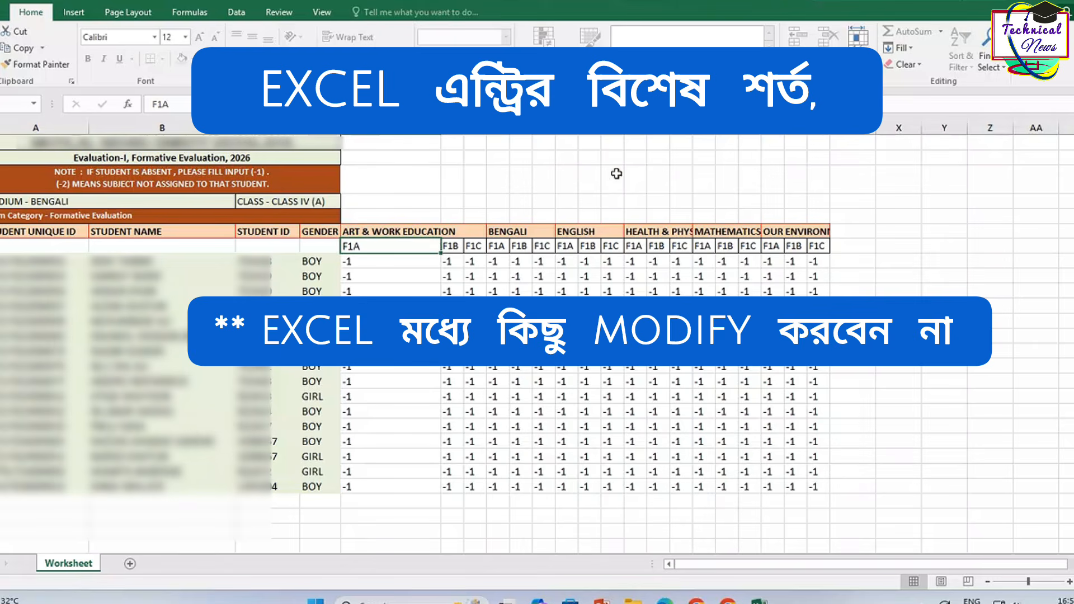
{"action": "key", "text": "Right"}
{"action": "key", "text": "Right"}
{"action": "key", "text": "Right"}
{"action": "key", "text": "Right"}
{"action": "key", "text": "Right"}
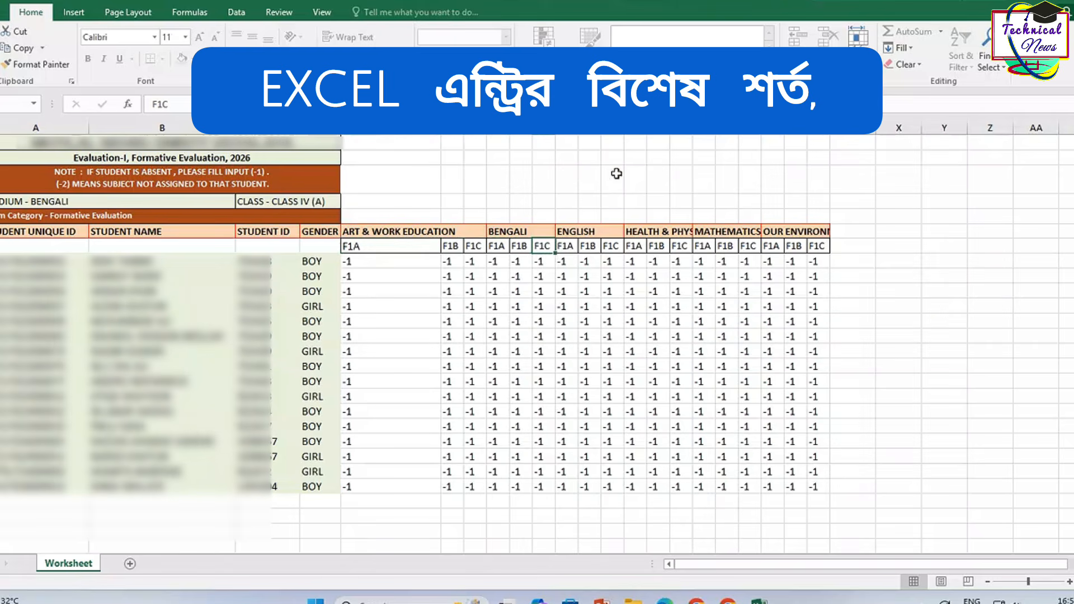
{"action": "key", "text": "Right"}
{"action": "key", "text": "Right"}
{"action": "key", "text": "Right"}
{"action": "key", "text": "Right"}
{"action": "key", "text": "Right"}
{"action": "key", "text": "Right"}
{"action": "key", "text": "Right"}
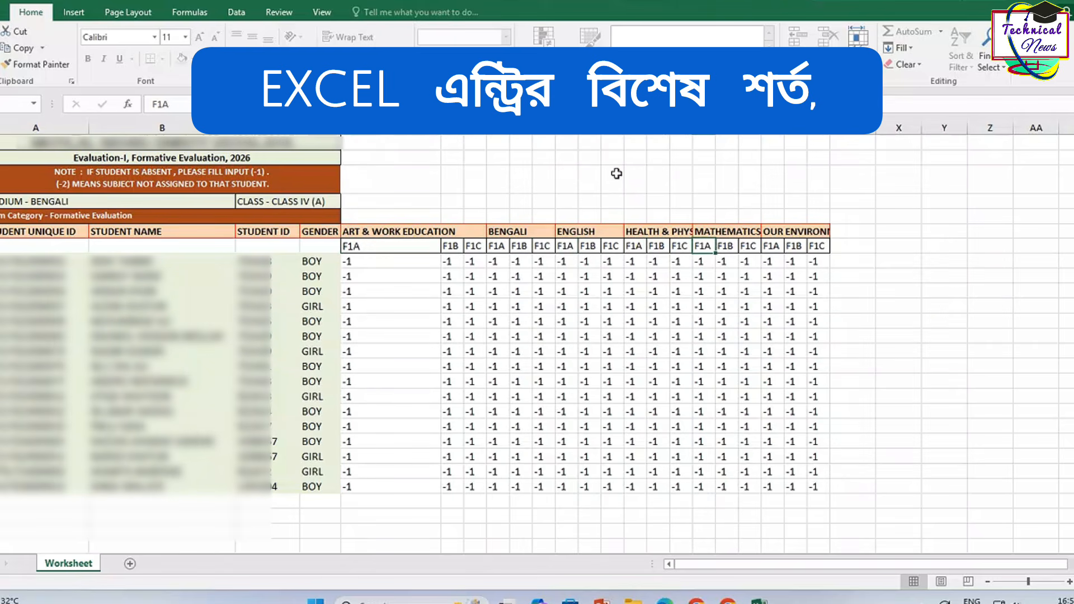
{"action": "key", "text": "Right"}
{"action": "key", "text": "Right"}
{"action": "key", "text": "Right"}
{"action": "key", "text": "Right"}
{"action": "key", "text": "Right"}
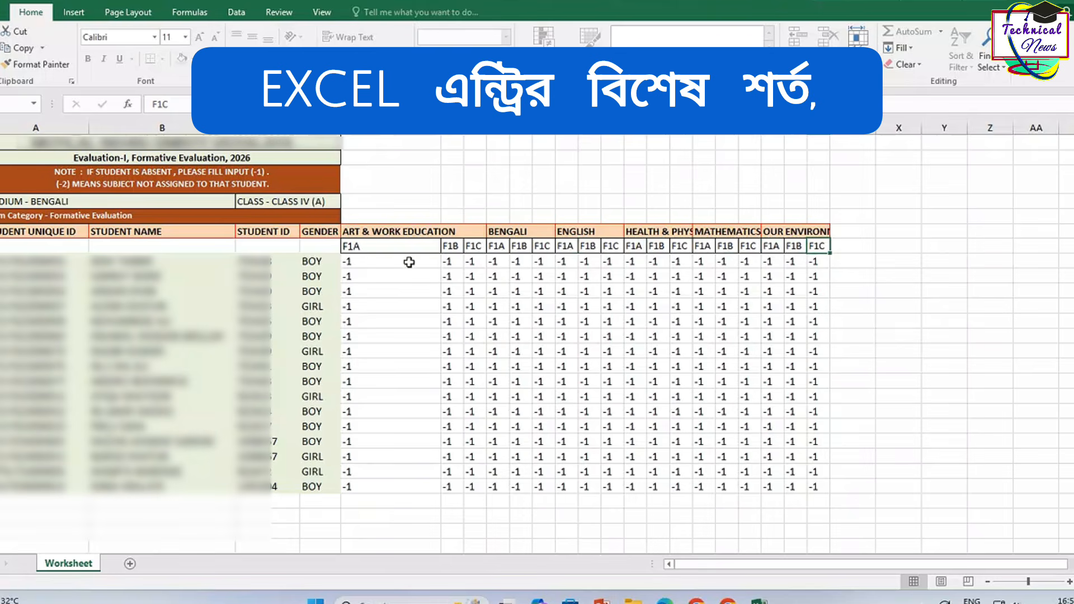
{"action": "left_click", "coordinate": [420, 262]}
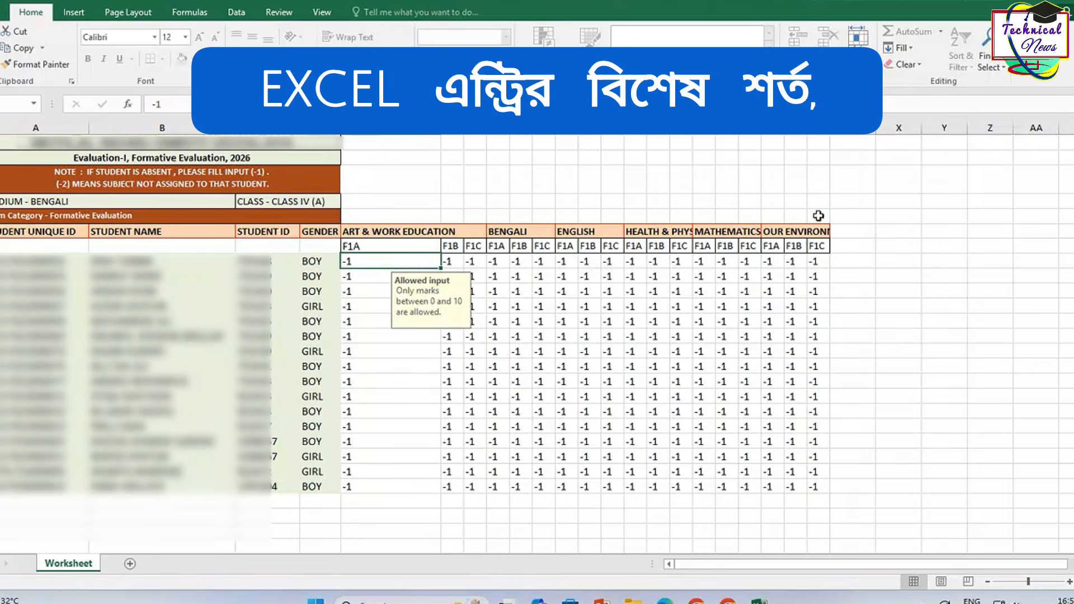
{"action": "type", "text": "11"}
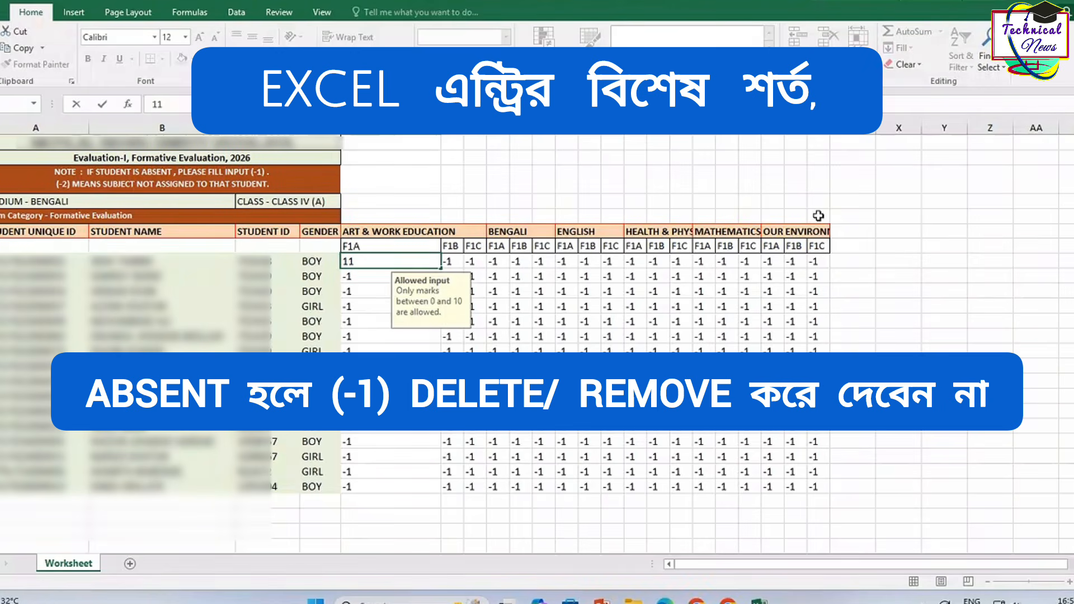
Step: Replace the rejected 11 and fill the students' F1A, F1B and F1C mark cells with 9
{"action": "key", "text": "Return"}
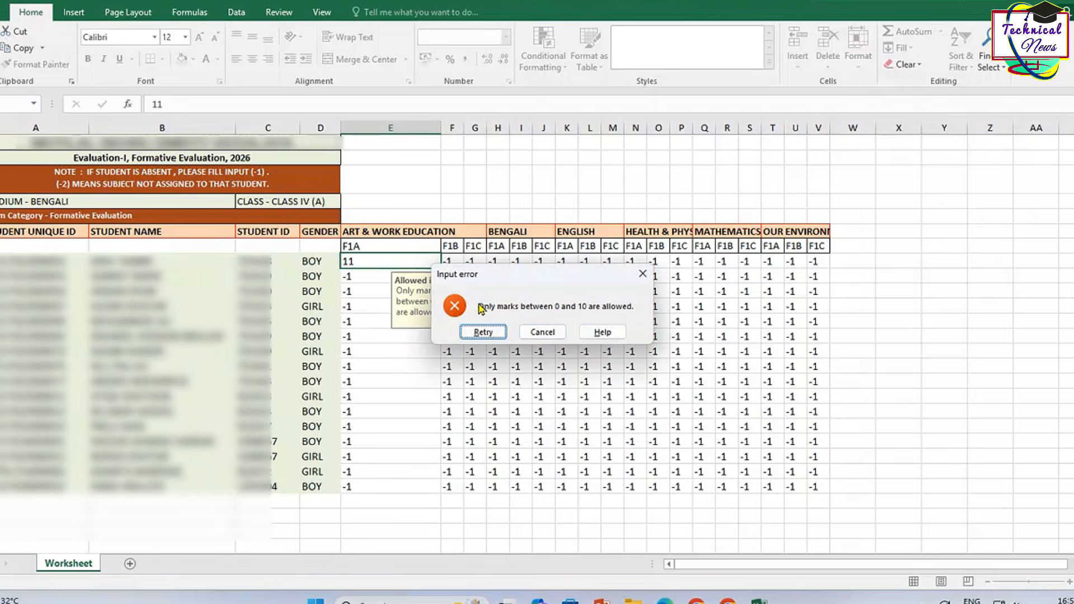
{"action": "left_click", "coordinate": [483, 332]}
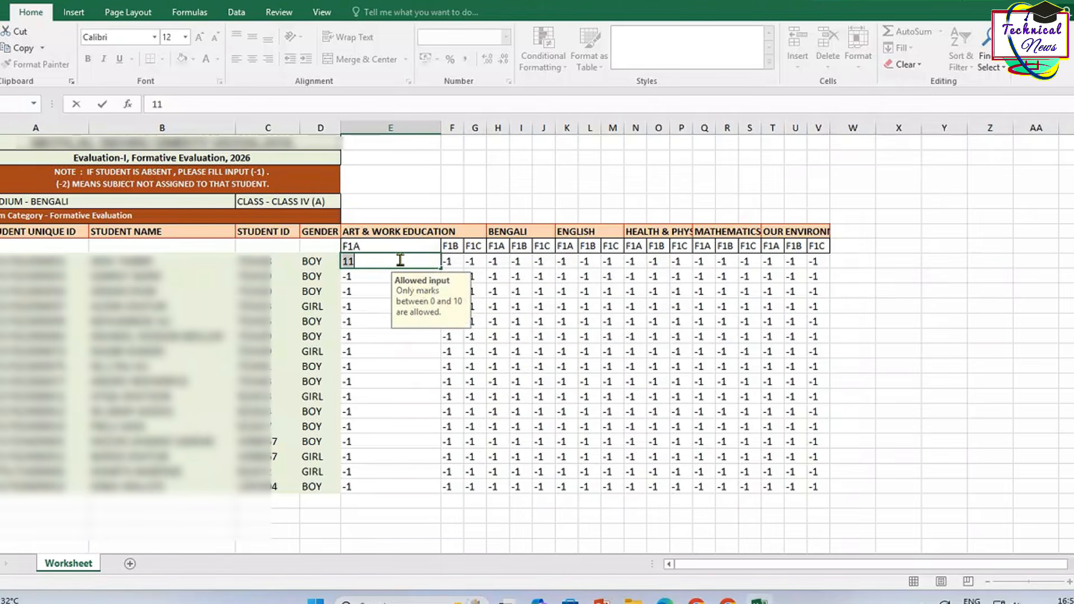
{"action": "type", "text": "9"}
{"action": "key", "text": "Tab"}
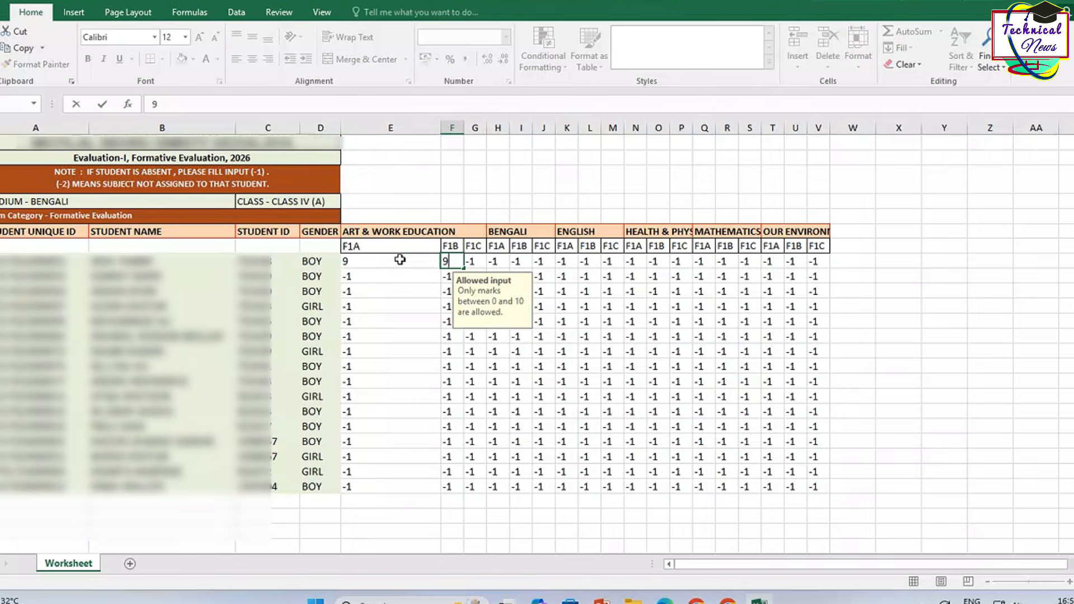
{"action": "type", "text": "9"}
{"action": "key", "text": "Tab"}
{"action": "type", "text": "9"}
{"action": "key", "text": "Tab"}
{"action": "key", "text": "Tab"}
{"action": "type", "text": "9"}
{"action": "key", "text": "Tab"}
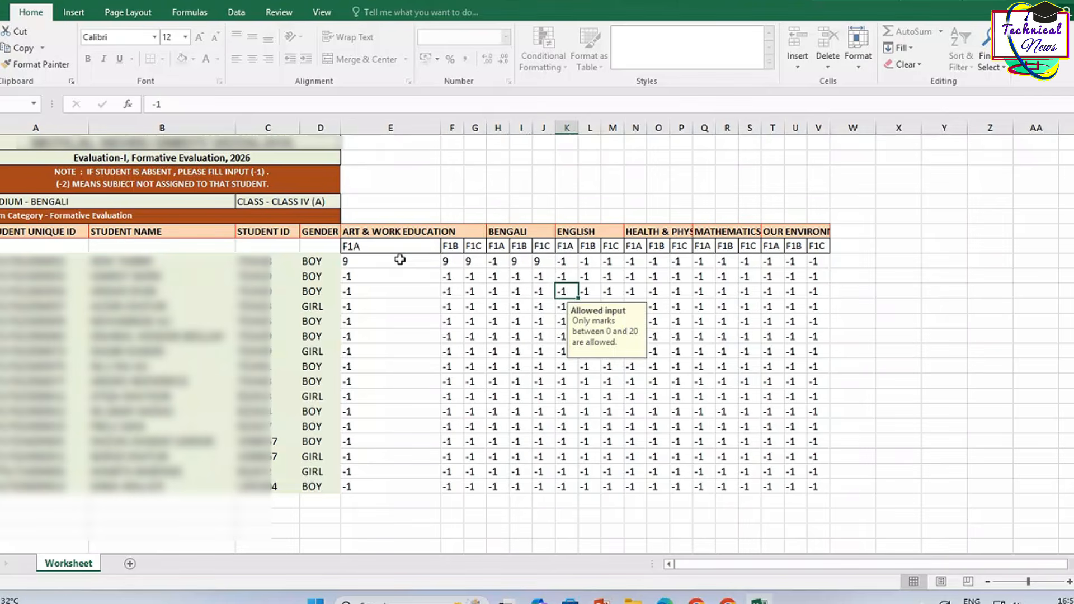
{"action": "key", "text": "shift+Tab"}
{"action": "key", "text": "shift+Tab"}
{"action": "type", "text": "9"}
{"action": "key", "text": "Tab"}
{"action": "key", "text": "Tab"}
{"action": "type", "text": "9"}
{"action": "key", "text": "Tab"}
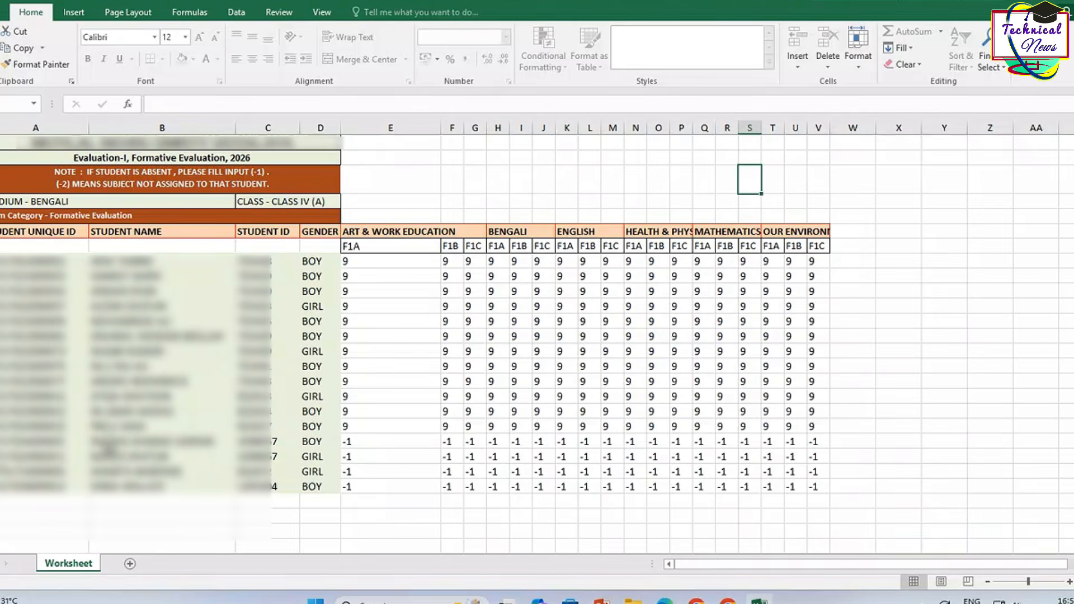
{"action": "left_click_drag", "start_coordinate": [106, 441], "coordinate": [811, 491]}
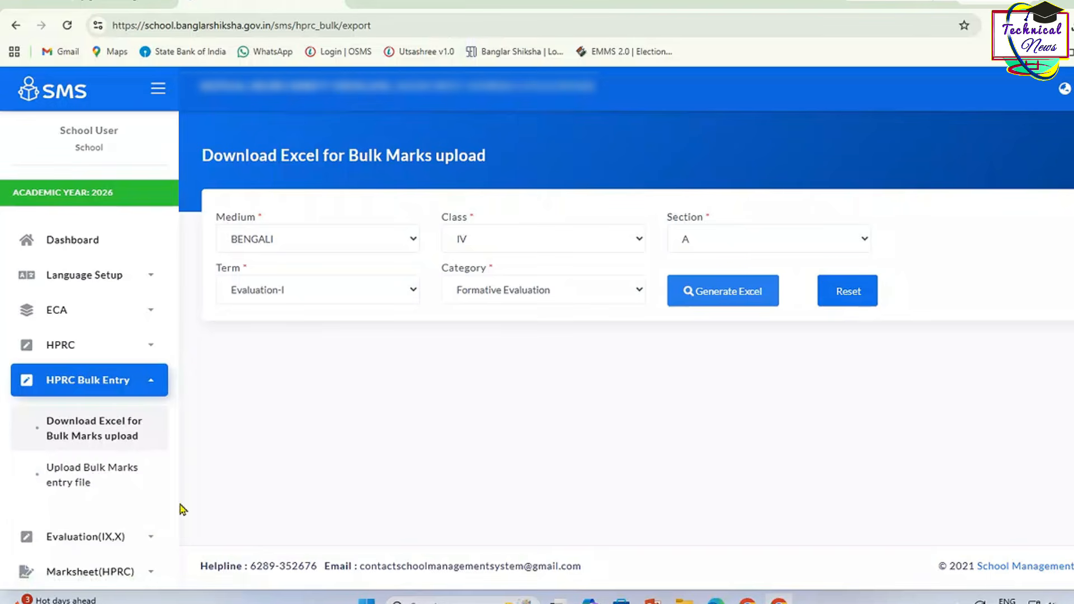
Step: Set the upload form to BENGALI medium, class IV, Evaluation-I term, Formative Evaluation category
{"action": "left_click", "coordinate": [104, 482]}
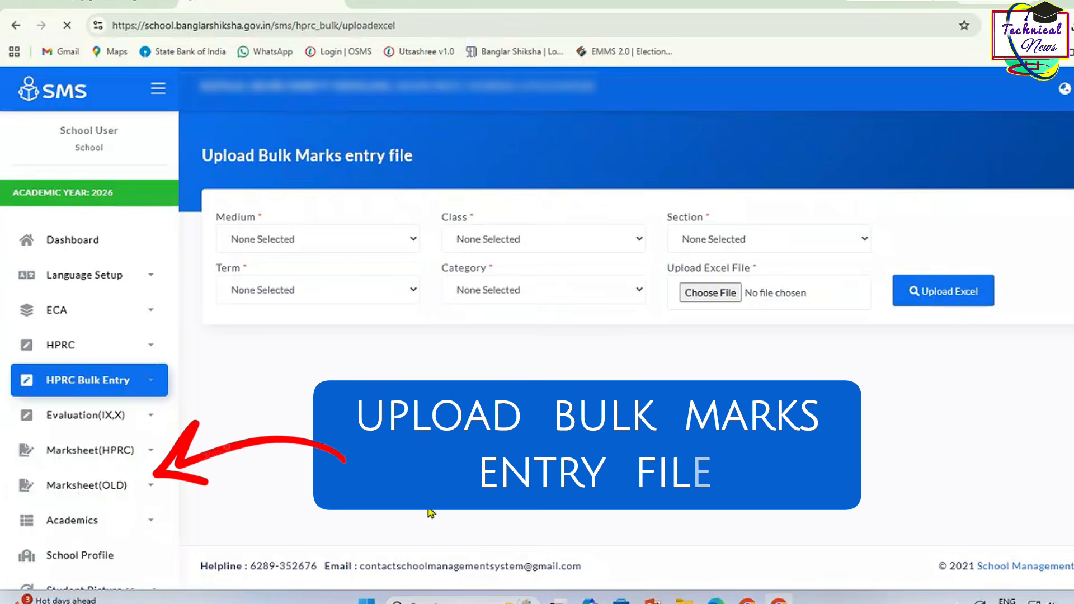
{"action": "left_click", "coordinate": [337, 239]}
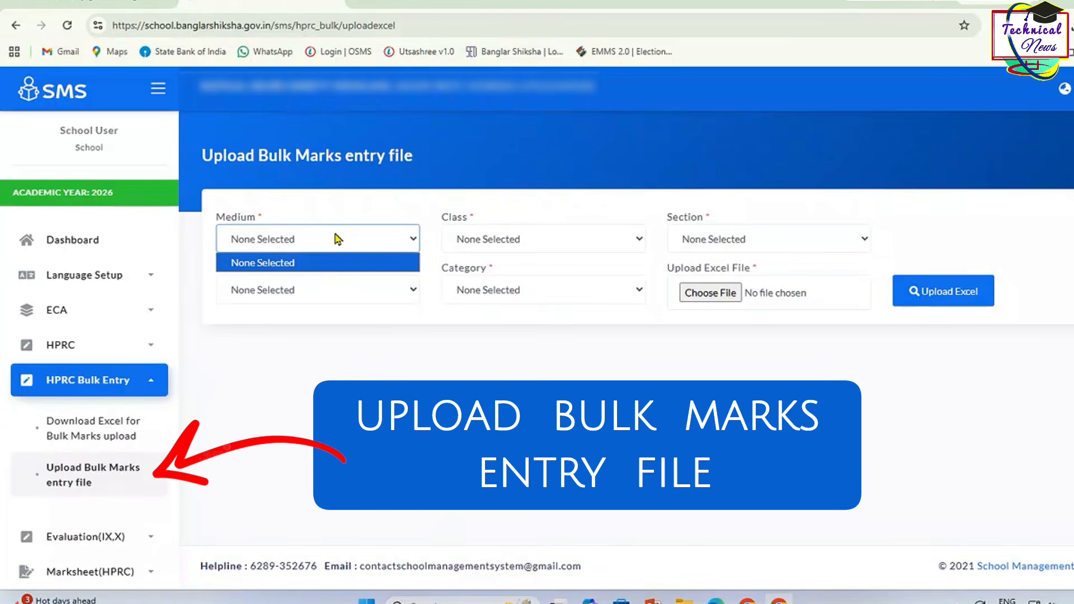
{"action": "left_click", "coordinate": [326, 239]}
{"action": "left_click", "coordinate": [327, 242]}
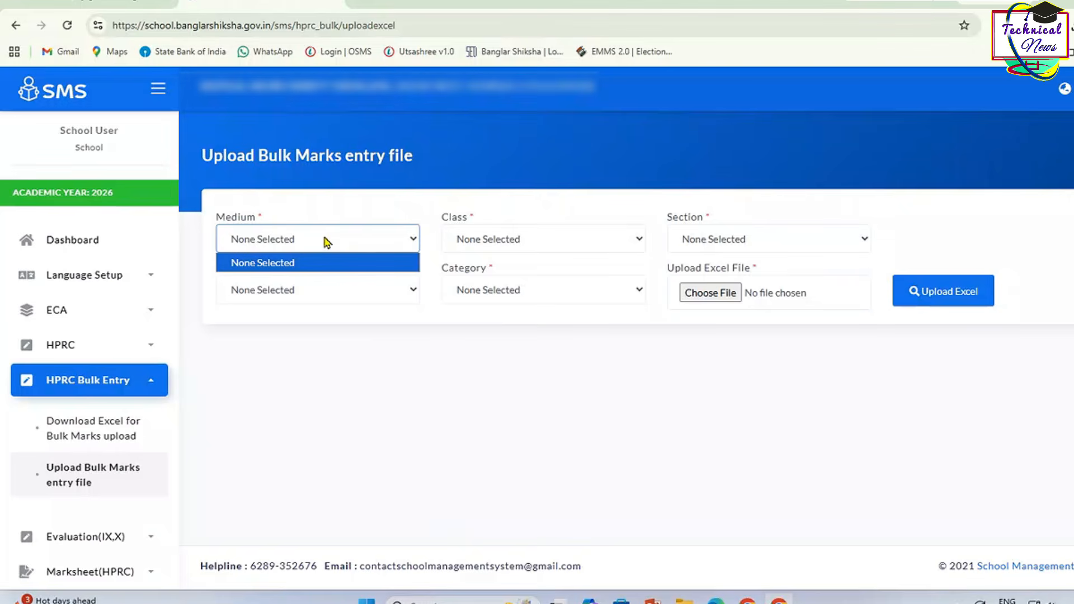
{"action": "left_click", "coordinate": [339, 376]}
{"action": "left_click", "coordinate": [329, 241]}
{"action": "left_click", "coordinate": [329, 241]}
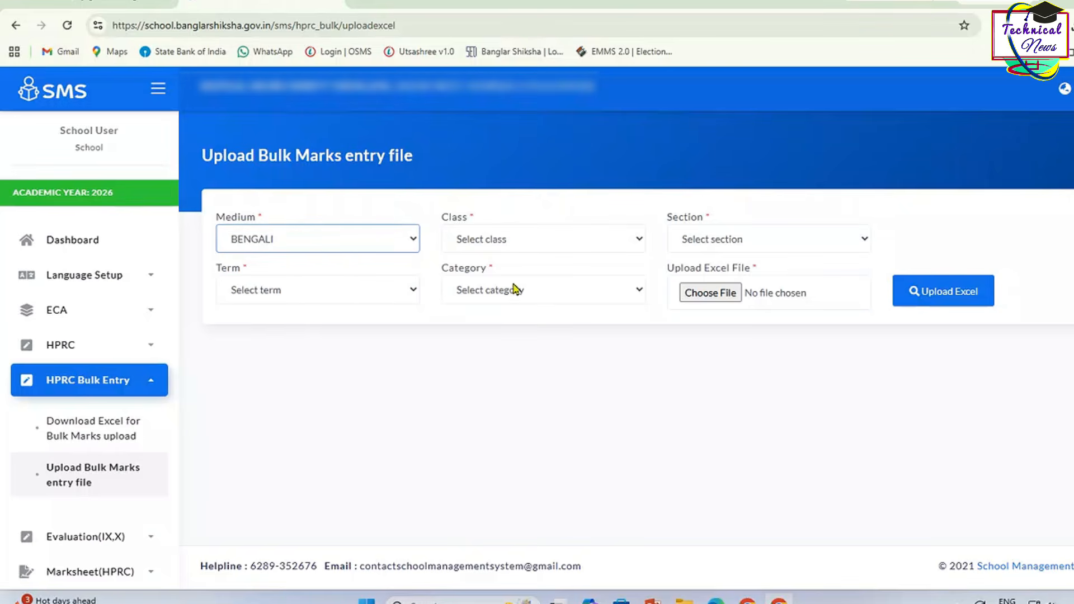
{"action": "left_click", "coordinate": [552, 240]}
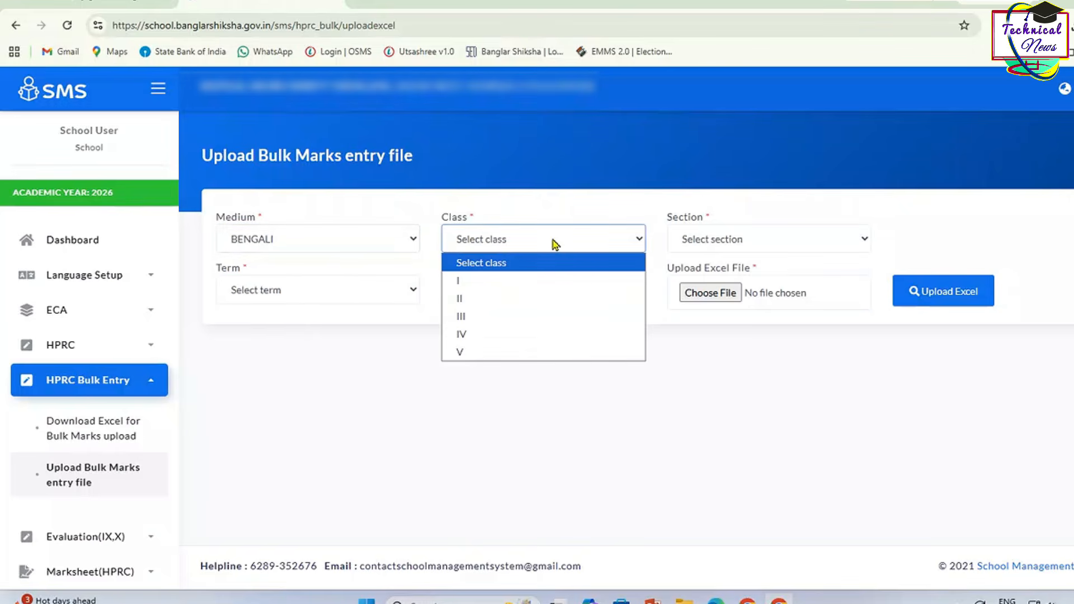
{"action": "left_click", "coordinate": [524, 335]}
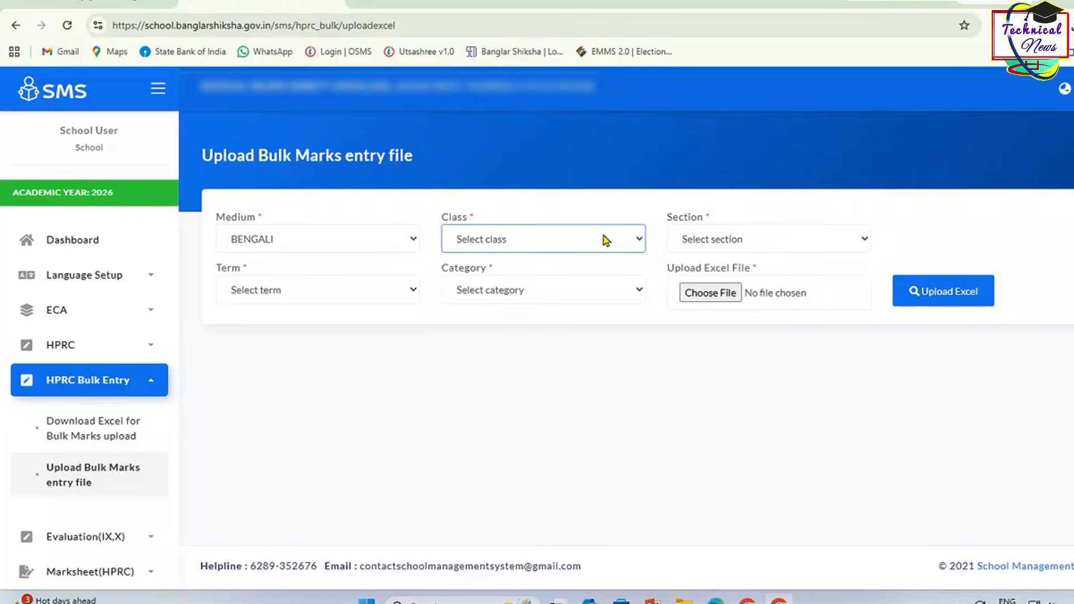
{"action": "left_click", "coordinate": [322, 290]}
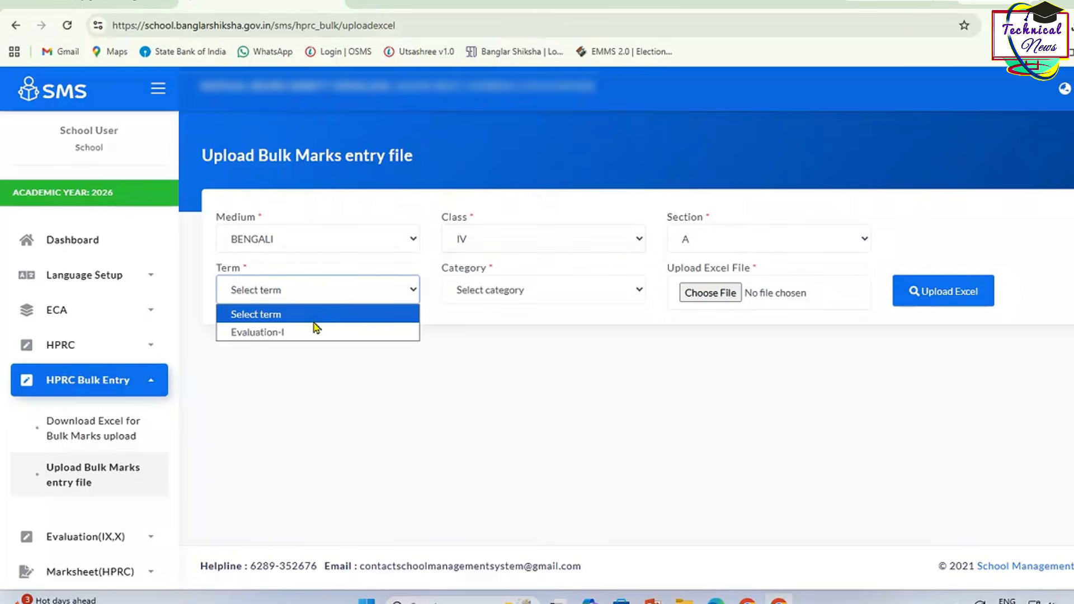
{"action": "left_click", "coordinate": [317, 331]}
{"action": "left_click", "coordinate": [493, 297]}
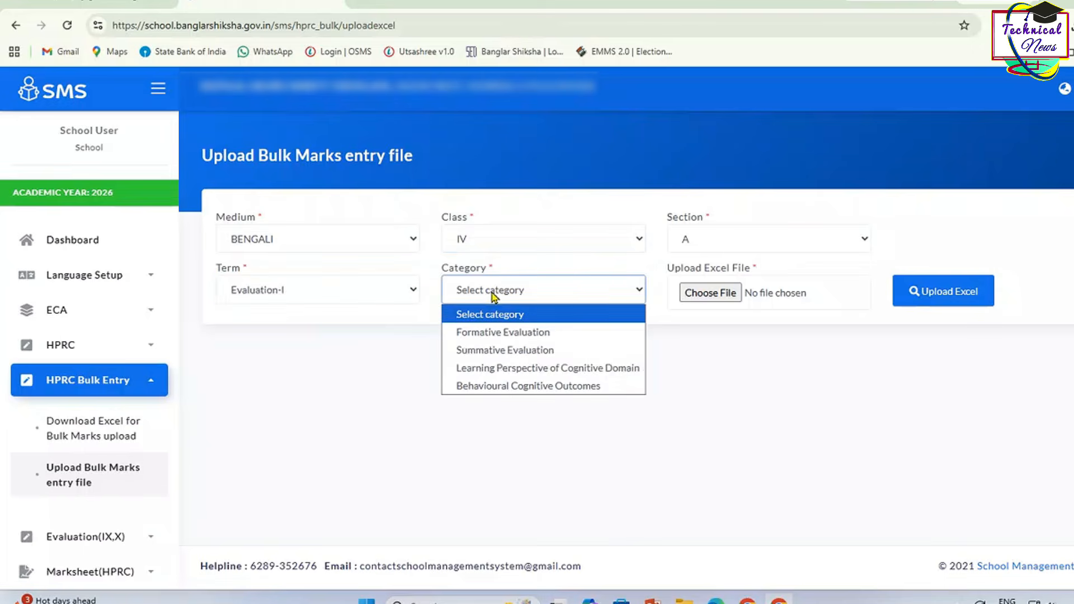
{"action": "left_click", "coordinate": [504, 333]}
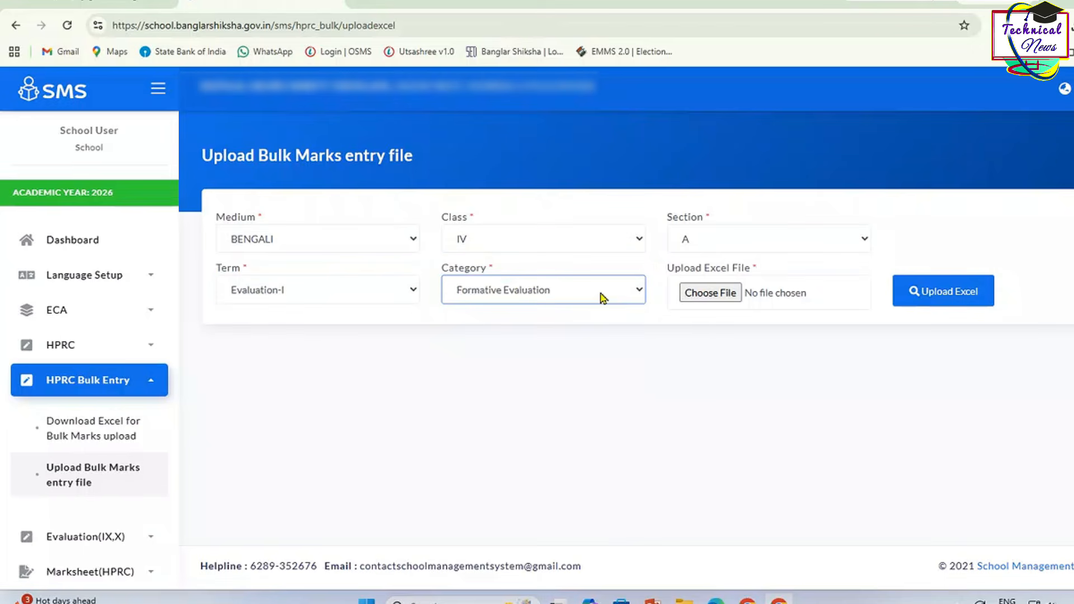
Step: Attach today's downloaded Class IV marks spreadsheet and upload it
{"action": "left_click", "coordinate": [688, 297]}
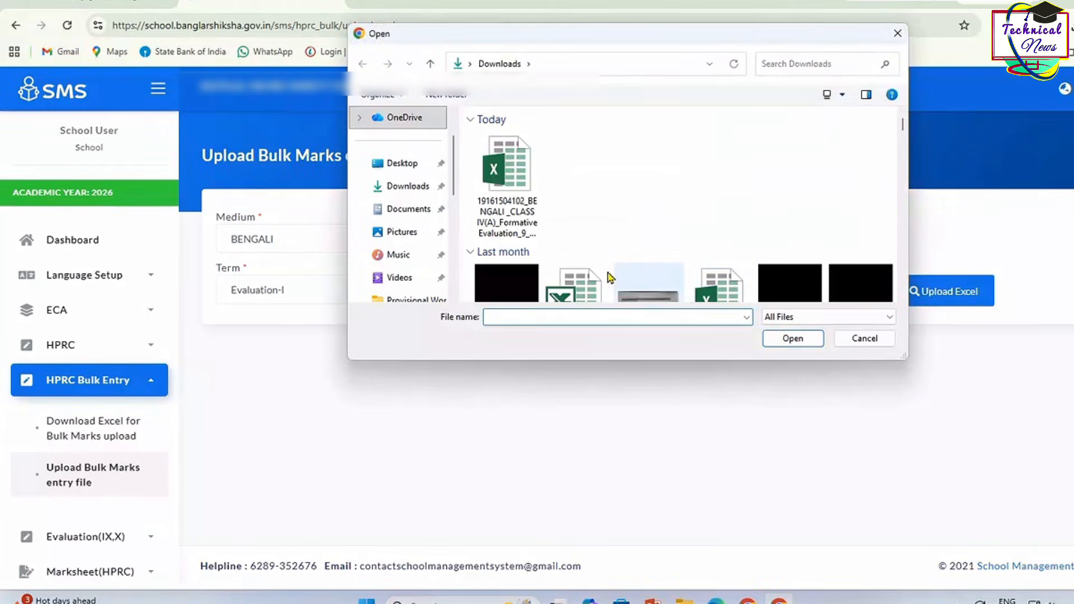
{"action": "double_click", "coordinate": [506, 165]}
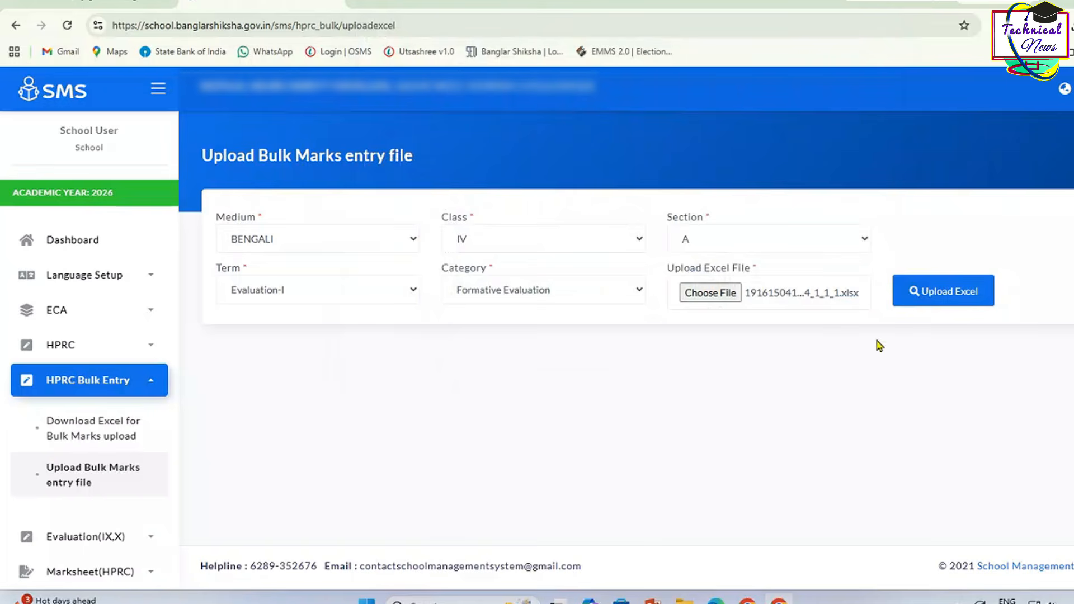
{"action": "left_click", "coordinate": [942, 295]}
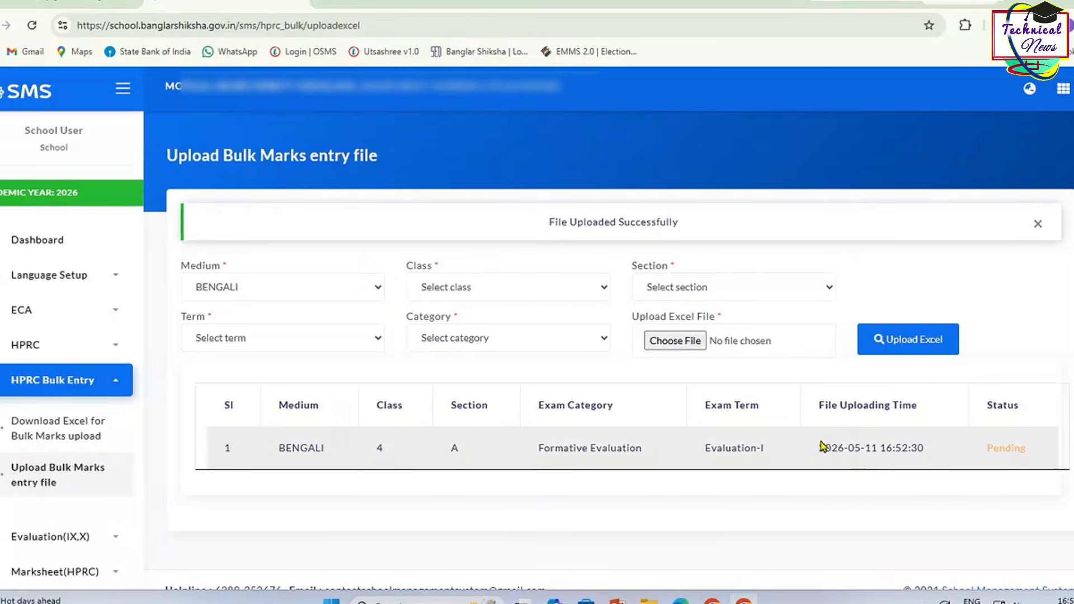
Step: Check the new BENGALI Class 4 A Formative Evaluation-I upload row shows Pending, plus the success message
{"action": "left_click_drag", "start_coordinate": [261, 452], "coordinate": [1040, 468]}
{"action": "left_click", "coordinate": [1030, 463]}
{"action": "left_click_drag", "start_coordinate": [985, 451], "coordinate": [1030, 460]}
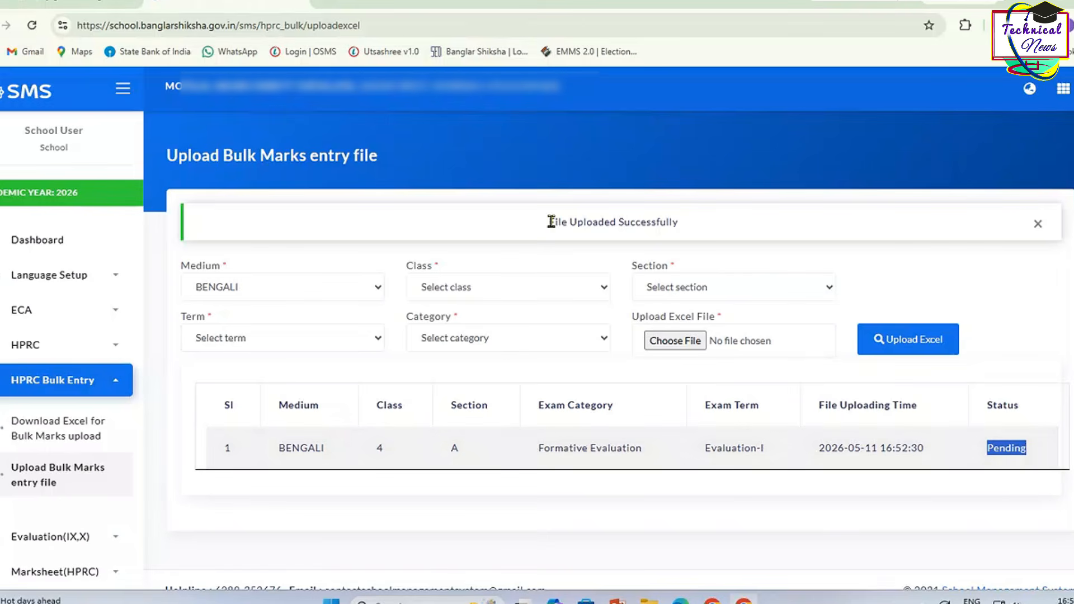
{"action": "left_click_drag", "start_coordinate": [548, 225], "coordinate": [698, 231]}
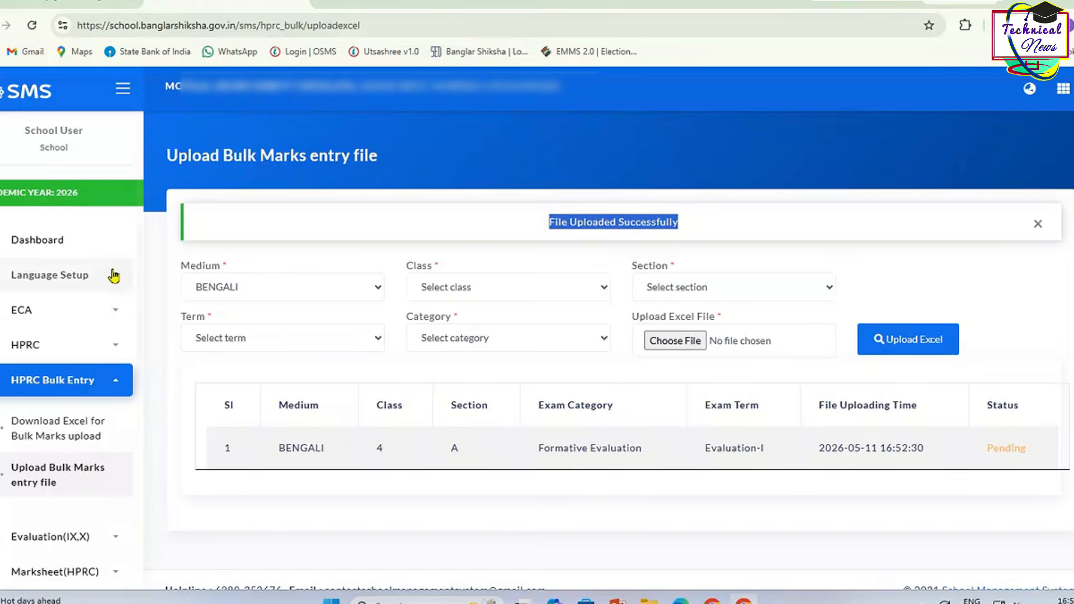
Step: Open the HPRC Formative marks entry page from the school dashboard
{"action": "left_click", "coordinate": [62, 250]}
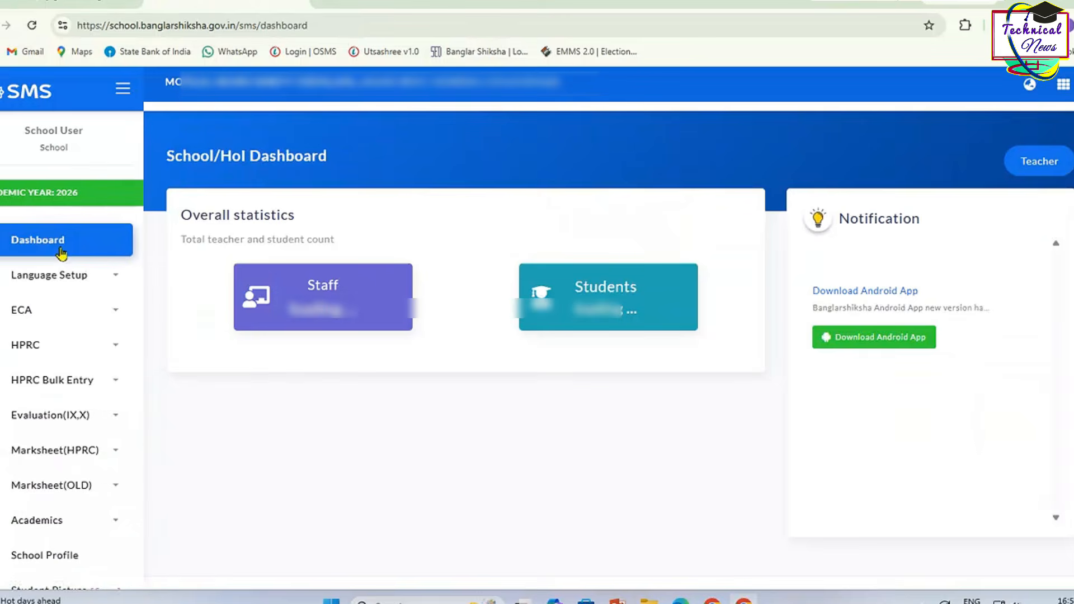
{"action": "left_click", "coordinate": [112, 353]}
{"action": "left_click", "coordinate": [86, 390]}
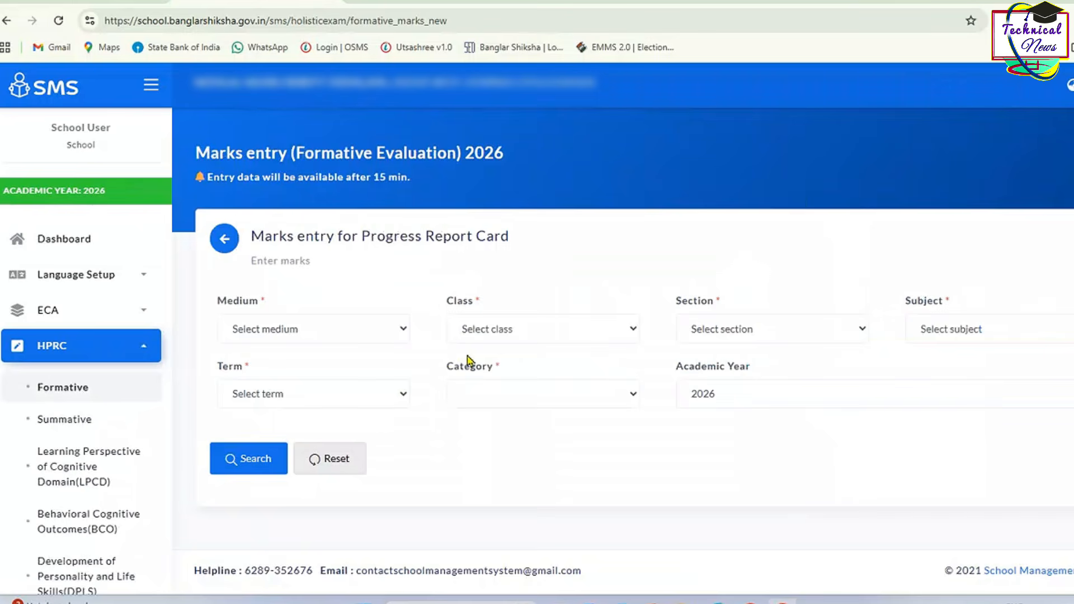
Step: Load Class IV-A Bengali Evaluation-I formative marks and review the student table
{"action": "left_click", "coordinate": [486, 328]}
{"action": "left_click", "coordinate": [492, 431]}
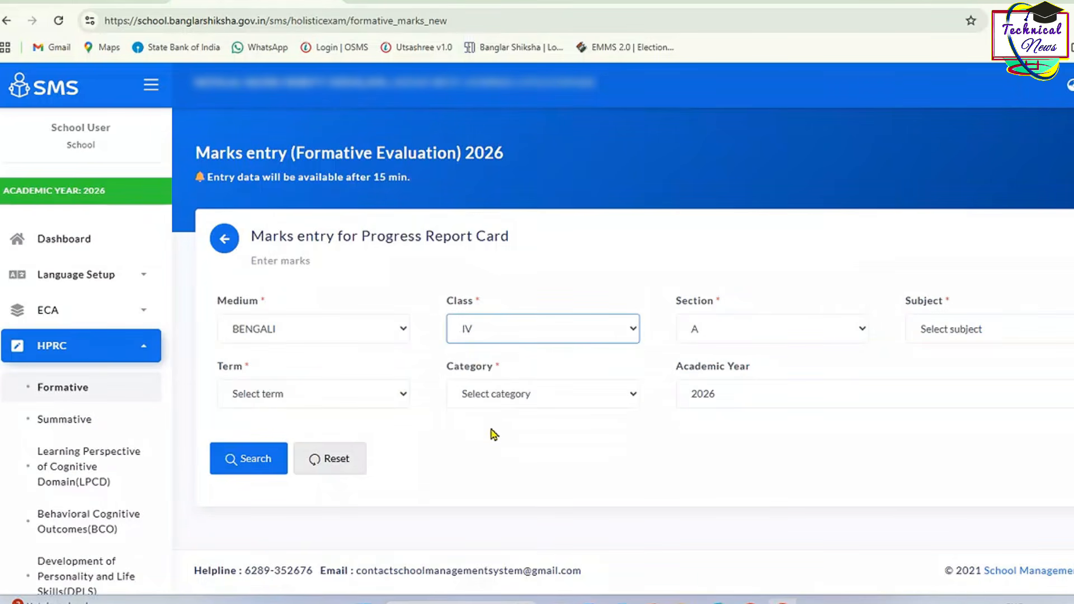
{"action": "left_click", "coordinate": [945, 336]}
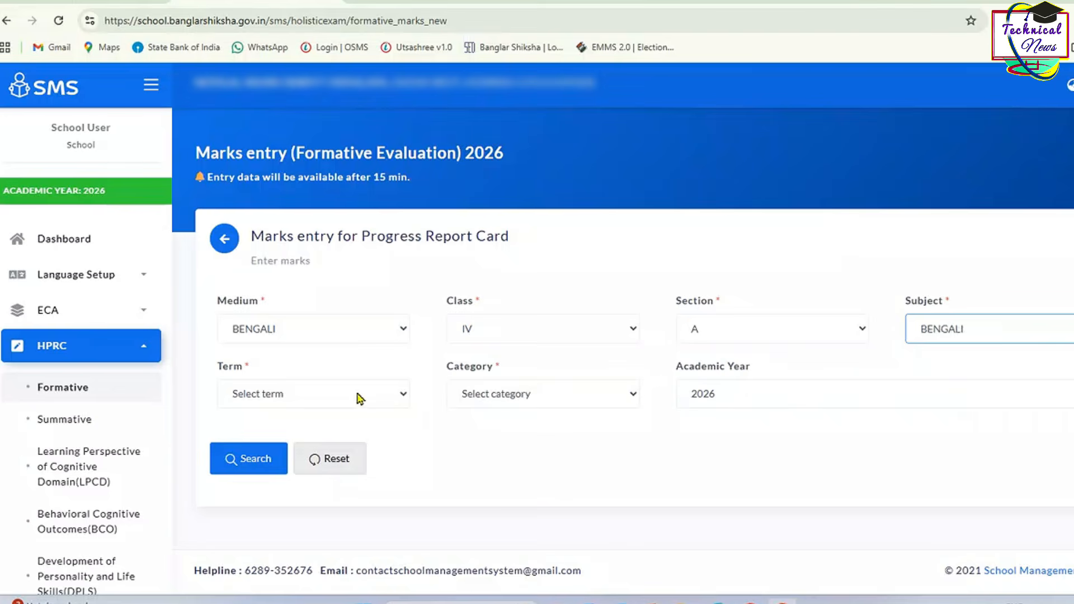
{"action": "left_click", "coordinate": [341, 395]}
{"action": "left_click", "coordinate": [313, 437]}
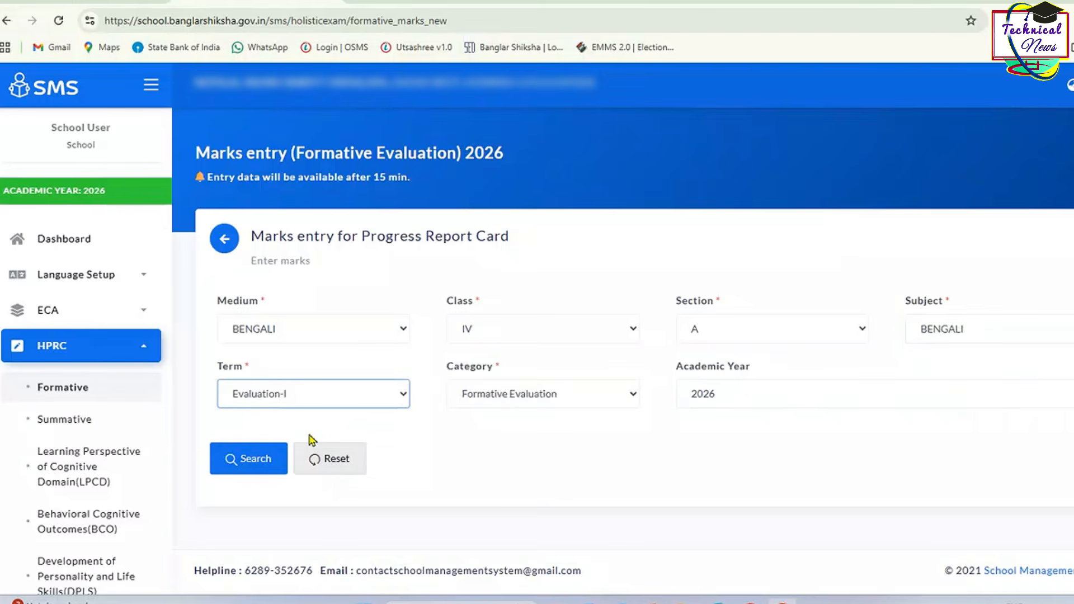
{"action": "left_click", "coordinate": [260, 458]}
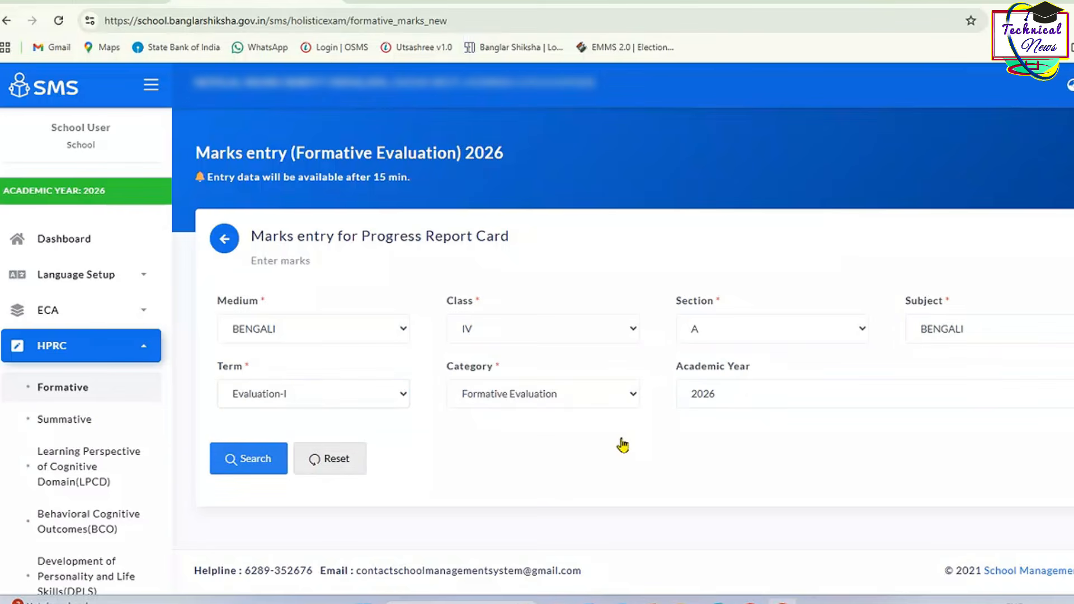
{"action": "scroll", "coordinate": [628, 444], "scroll_direction": "down", "scroll_amount": 4}
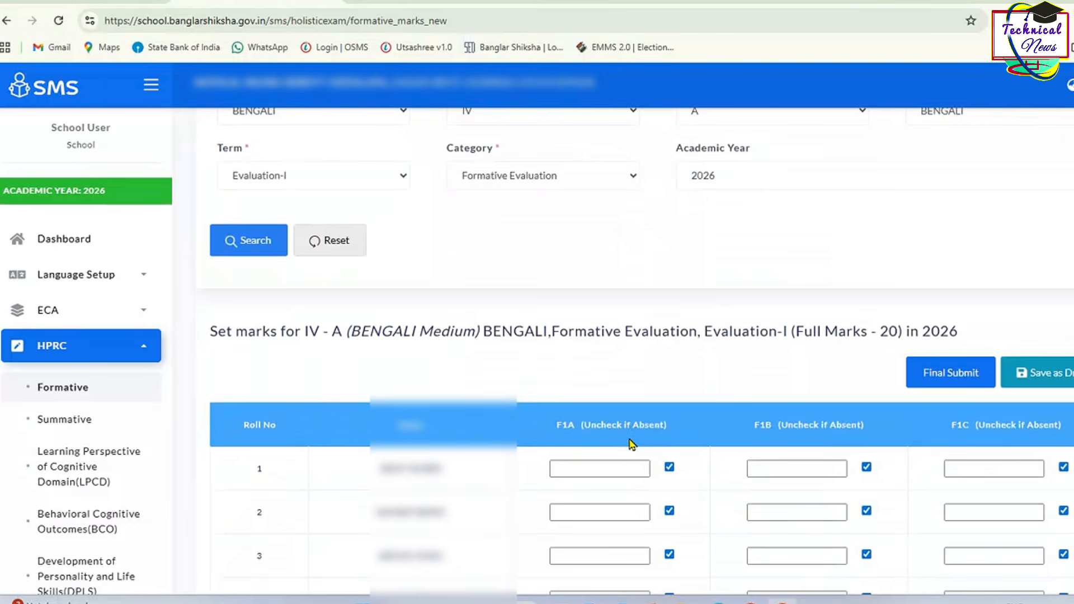
{"action": "scroll", "coordinate": [631, 443], "scroll_direction": "down", "scroll_amount": 9}
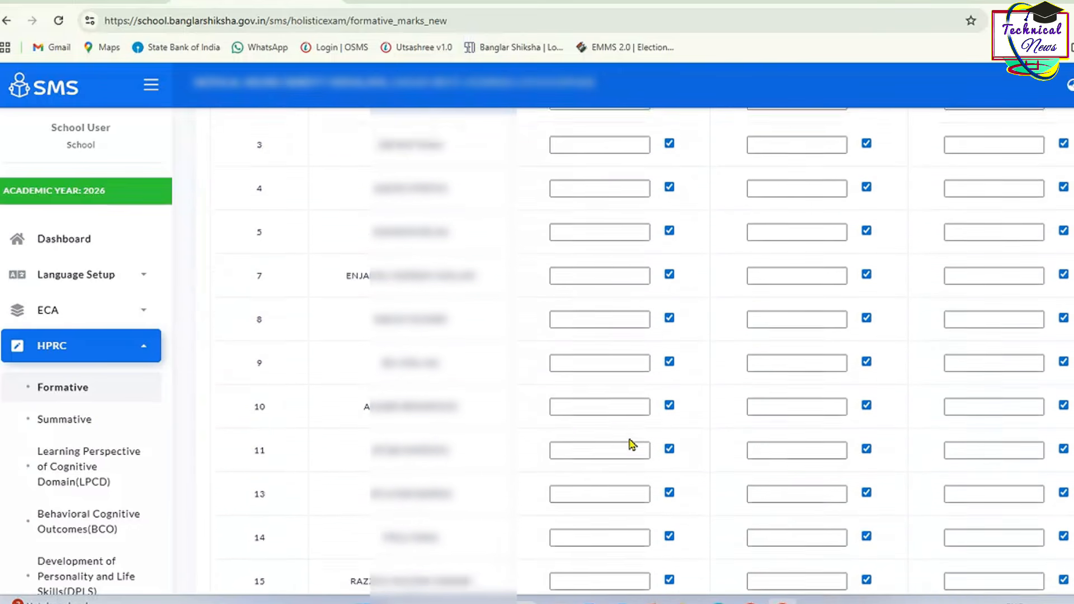
{"action": "scroll", "coordinate": [631, 444], "scroll_direction": "down", "scroll_amount": 3}
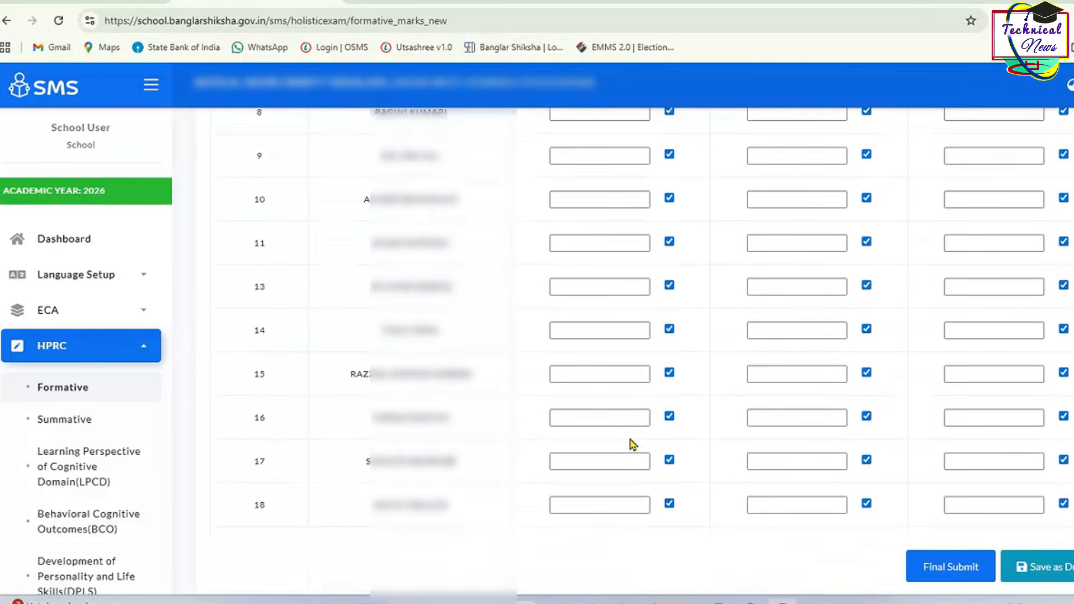
{"action": "scroll", "coordinate": [630, 443], "scroll_direction": "up", "scroll_amount": 9}
{"action": "scroll", "coordinate": [630, 443], "scroll_direction": "up", "scroll_amount": 4}
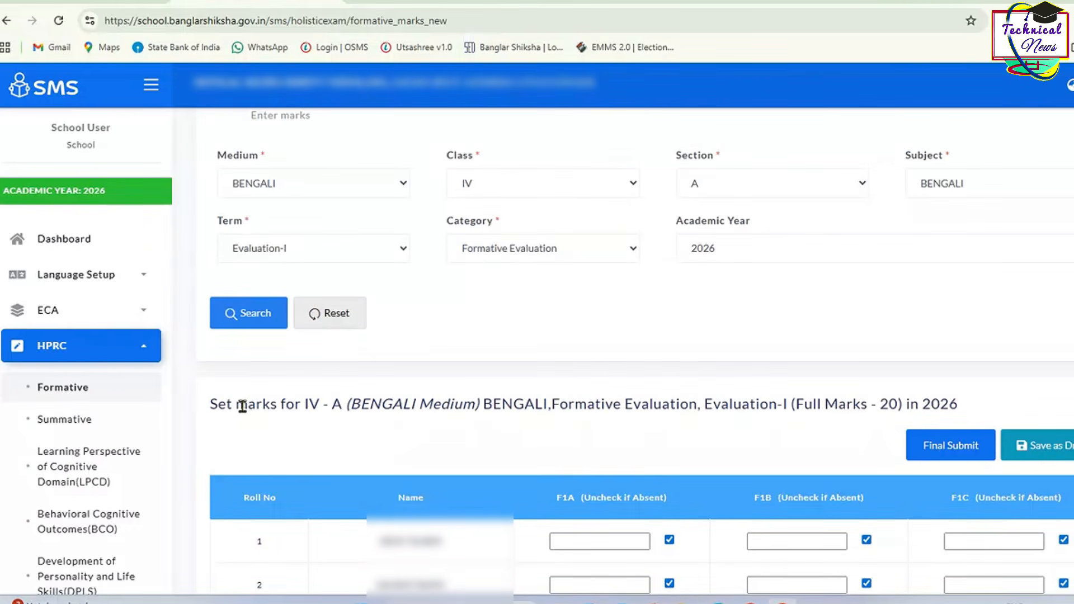
{"action": "left_click", "coordinate": [104, 346]}
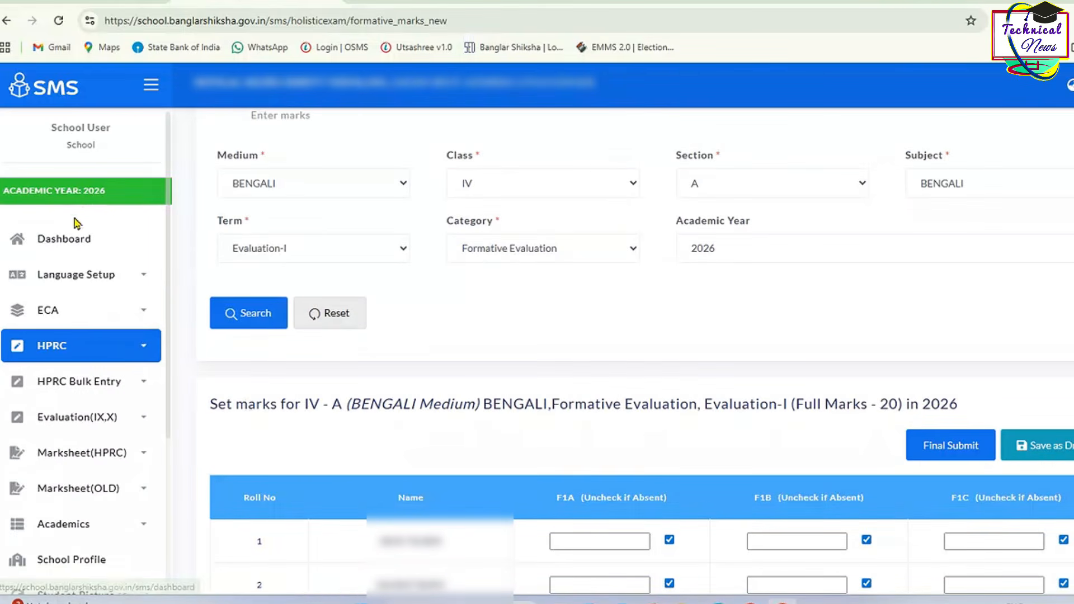
Step: Open the HPRC Bulk Entry marks upload page from the dashboard
{"action": "left_click", "coordinate": [78, 239]}
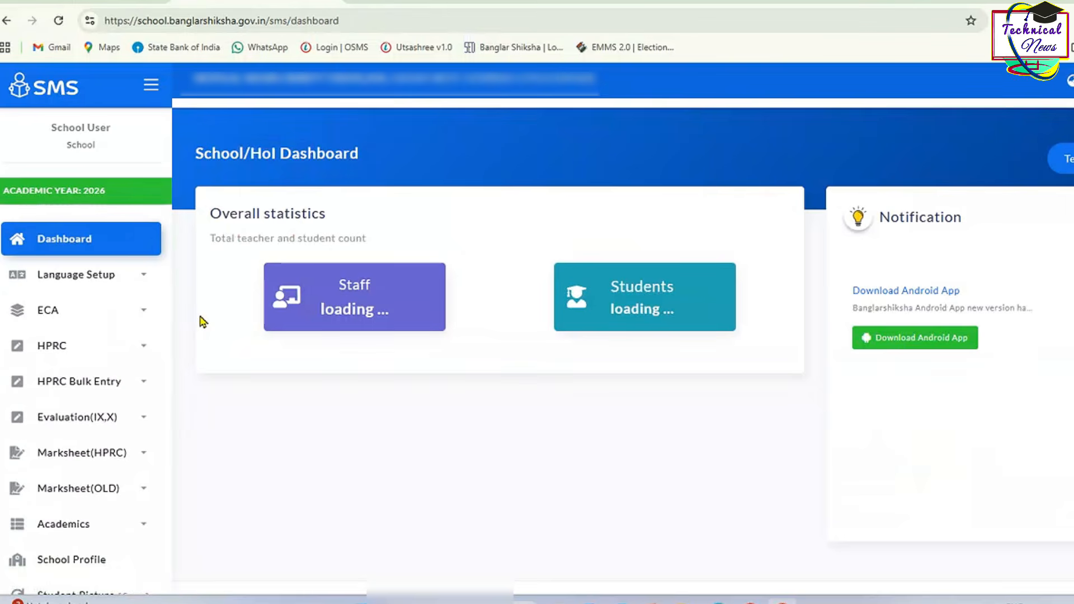
{"action": "left_click", "coordinate": [103, 391]}
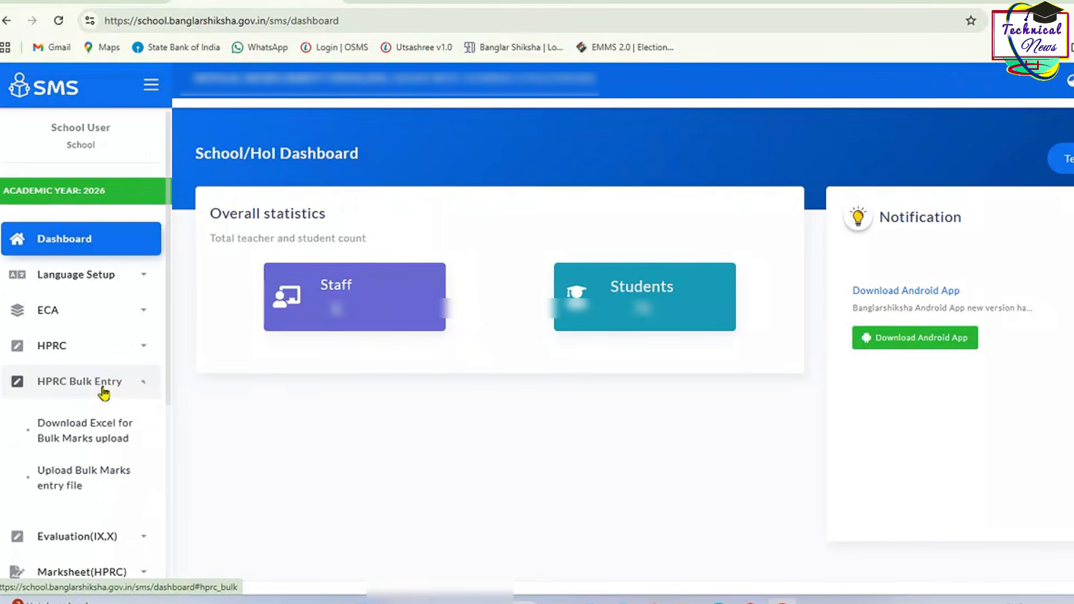
{"action": "left_click", "coordinate": [91, 469]}
Step: Resubmit the Bengali Class IV Evaluation-I Formative Evaluation file, which is refused as already uploaded
{"action": "left_click", "coordinate": [327, 246]}
{"action": "left_click", "coordinate": [547, 239]}
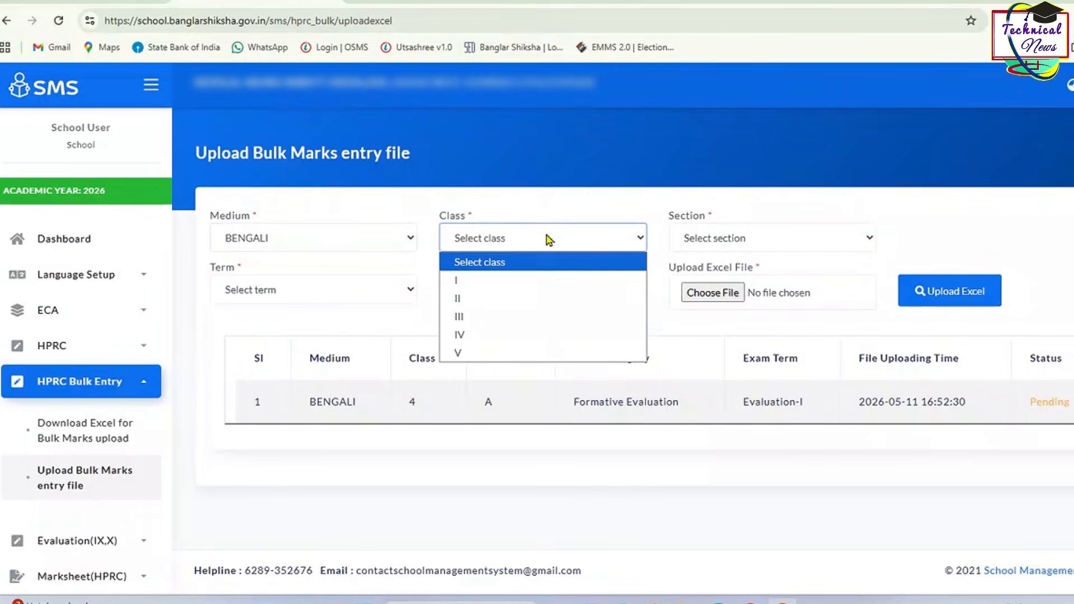
{"action": "left_click", "coordinate": [615, 333]}
{"action": "left_click", "coordinate": [319, 290]}
{"action": "left_click", "coordinate": [313, 314]}
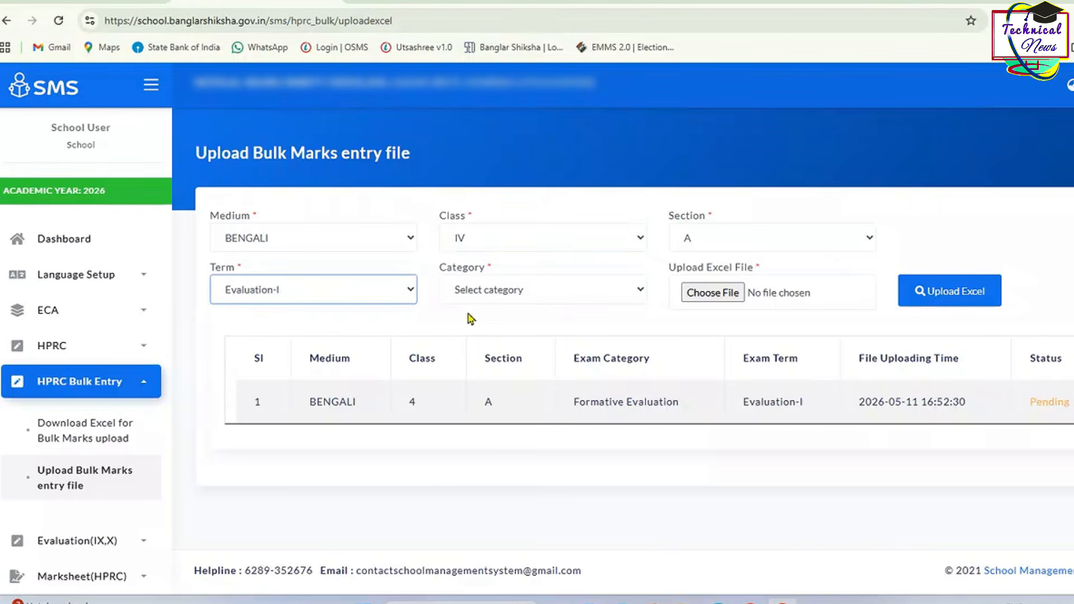
{"action": "left_click", "coordinate": [525, 296]}
{"action": "left_click", "coordinate": [492, 325]}
{"action": "left_click", "coordinate": [712, 293]}
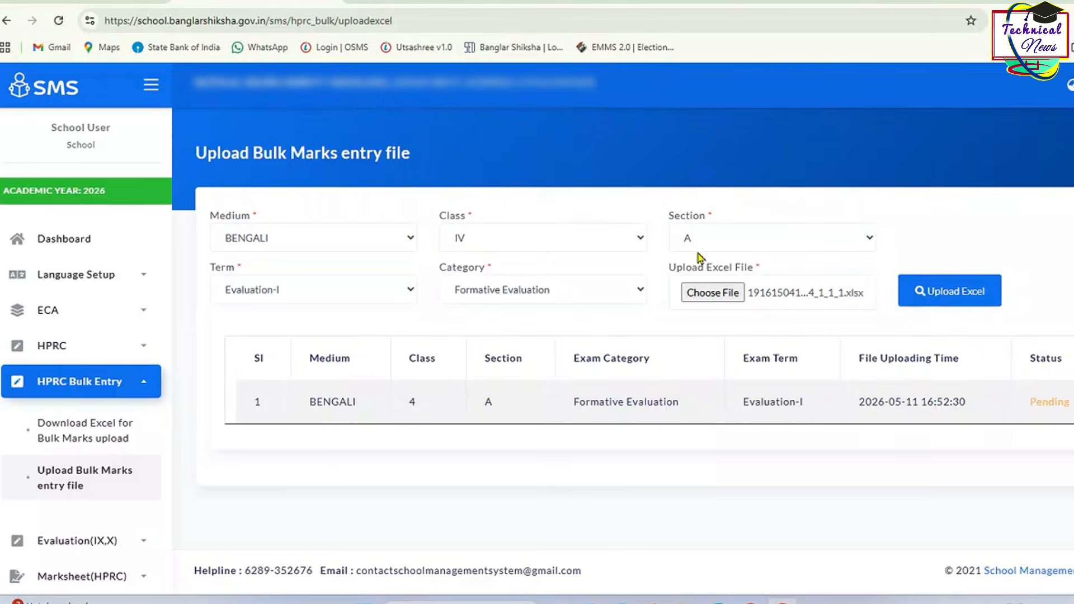
{"action": "left_click", "coordinate": [919, 297]}
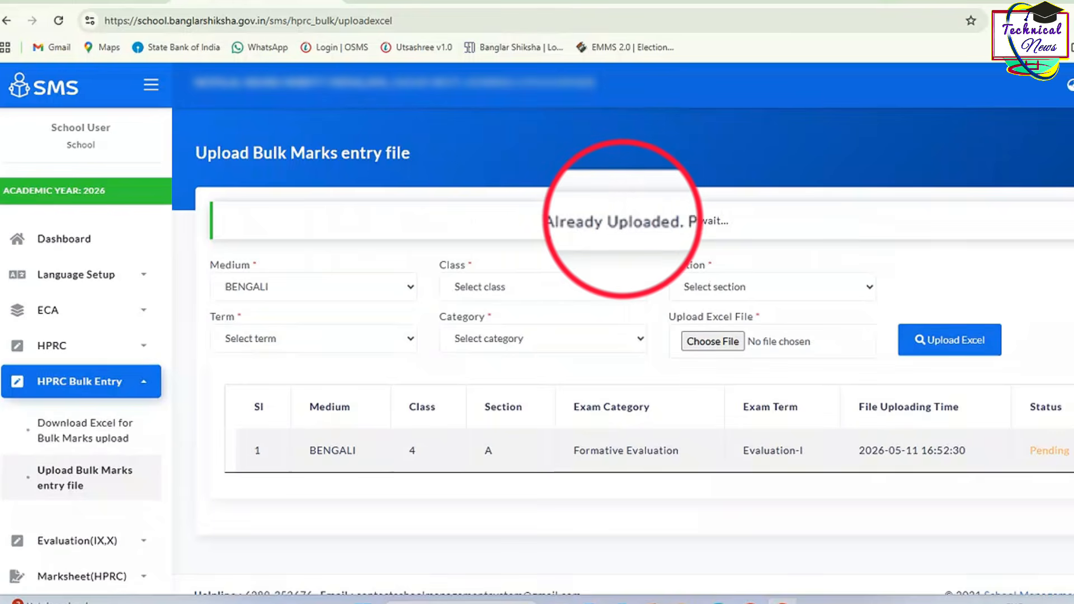
{"action": "left_click_drag", "start_coordinate": [571, 220], "coordinate": [729, 222]}
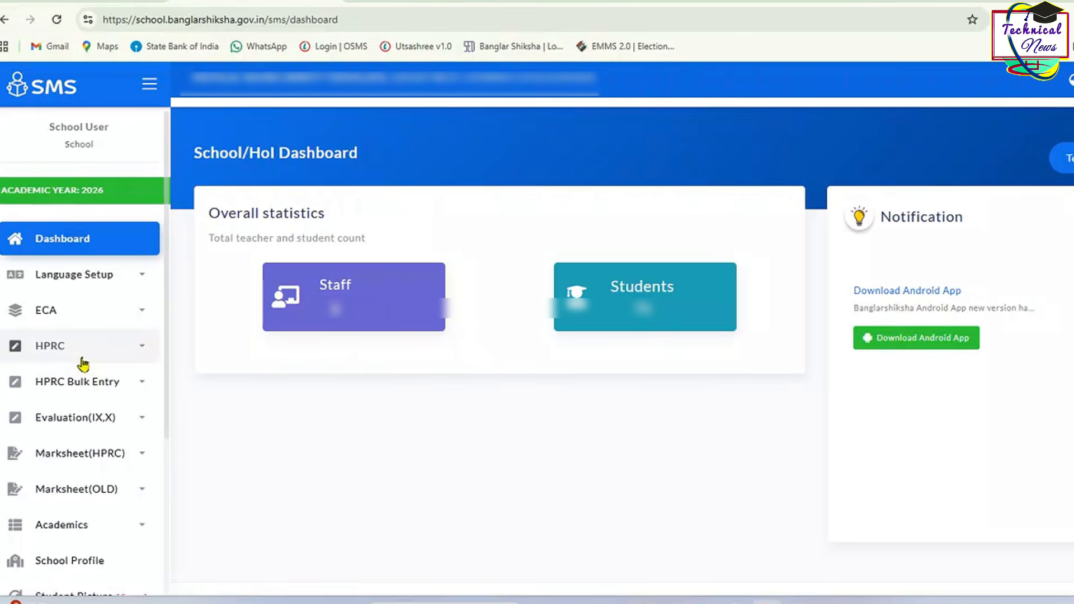
Step: Load the Formative marks for Class IV, Bengali, Evaluation-I
{"action": "left_click", "coordinate": [79, 359]}
{"action": "left_click", "coordinate": [78, 401]}
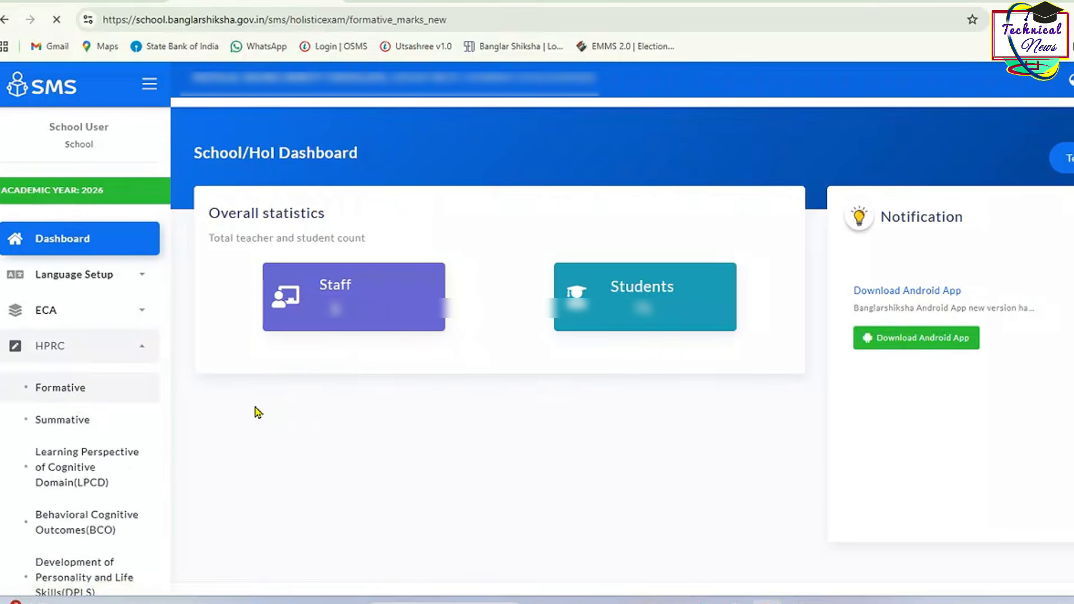
{"action": "left_click", "coordinate": [452, 330]}
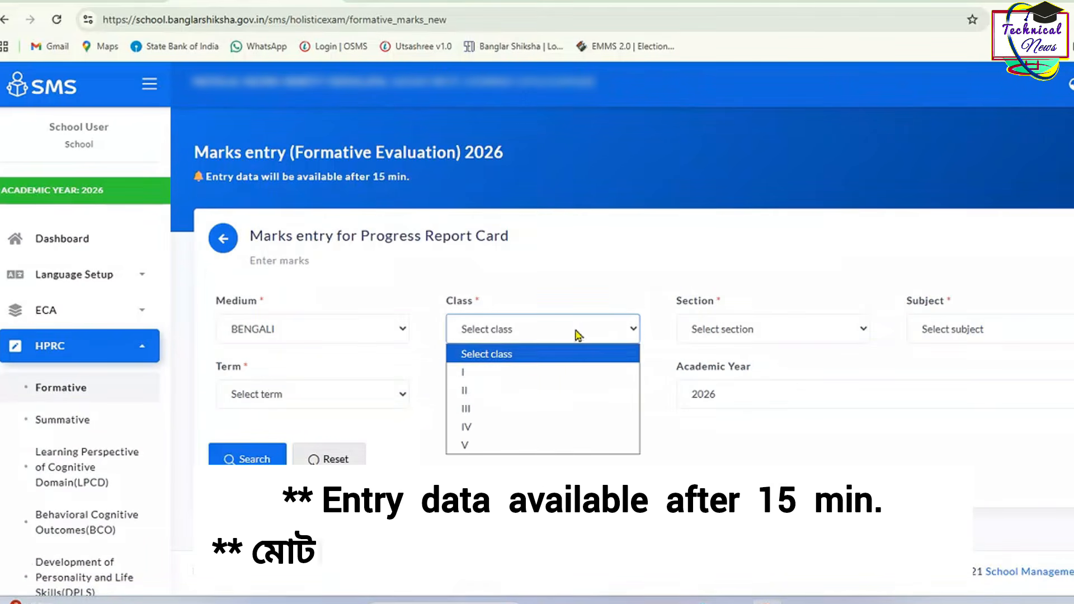
{"action": "left_click", "coordinate": [531, 427]}
{"action": "left_click", "coordinate": [951, 330]}
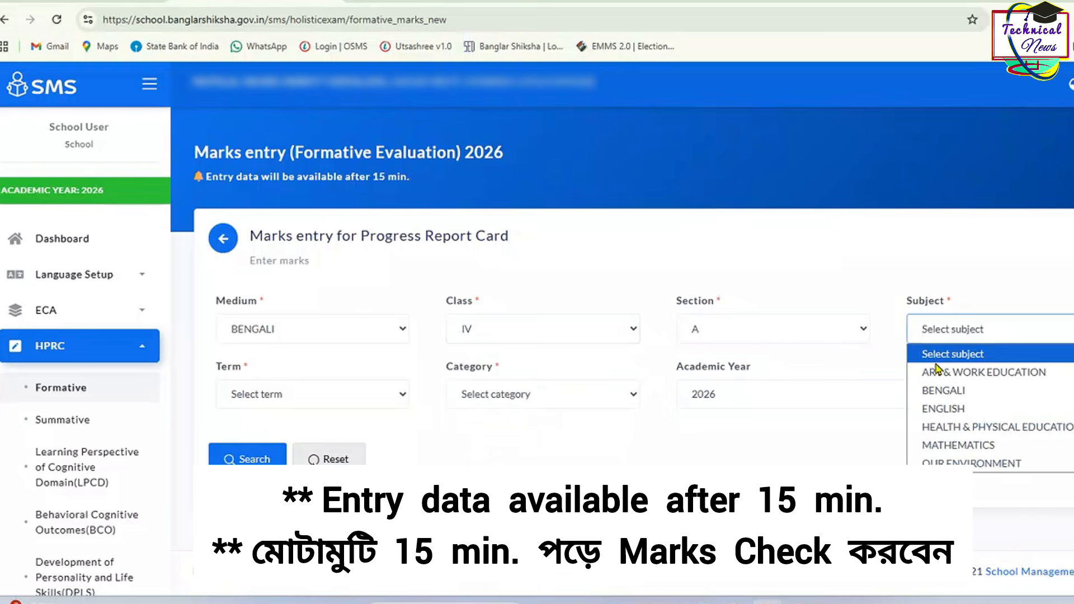
{"action": "left_click", "coordinate": [945, 403]}
{"action": "left_click", "coordinate": [319, 394]}
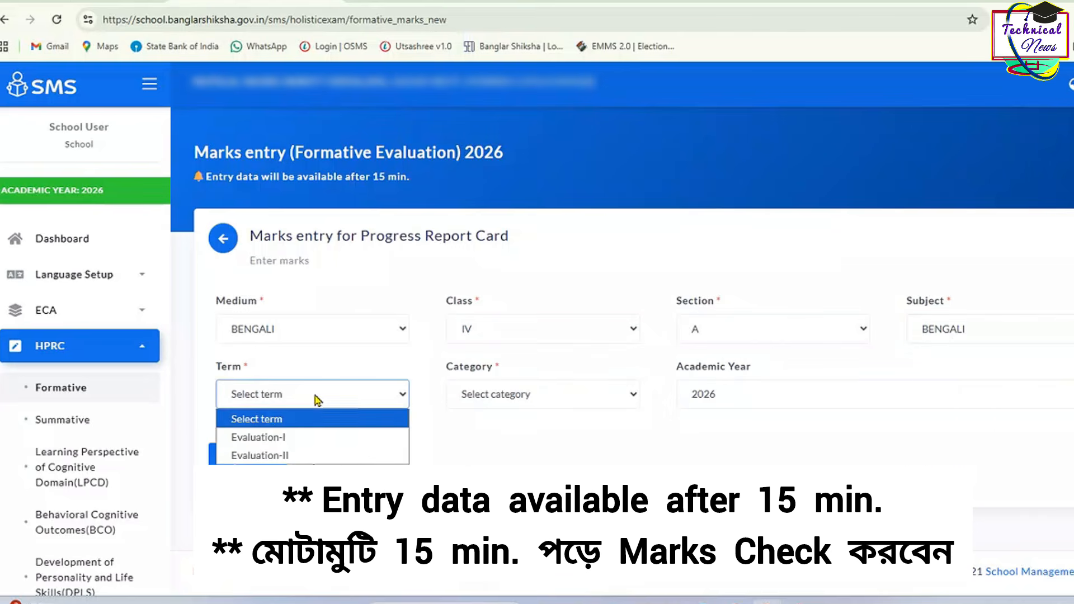
{"action": "left_click", "coordinate": [300, 438]}
{"action": "left_click", "coordinate": [228, 459]}
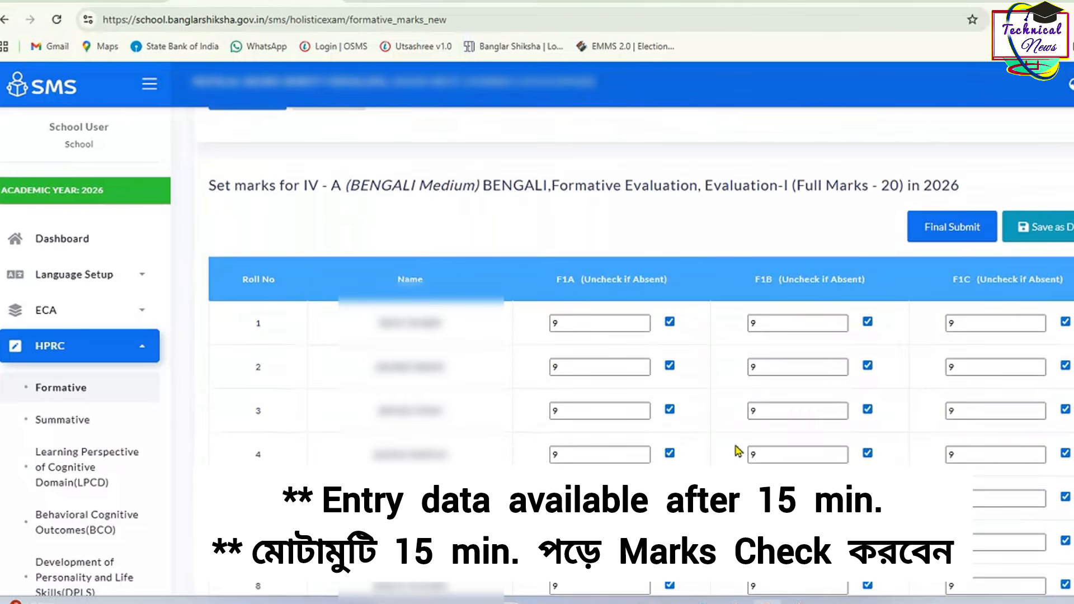
Step: Toggle roll 15's F1A attendance checkbox, leaving it absent, and review the marks table
{"action": "scroll", "coordinate": [587, 367], "scroll_direction": "down", "scroll_amount": 8}
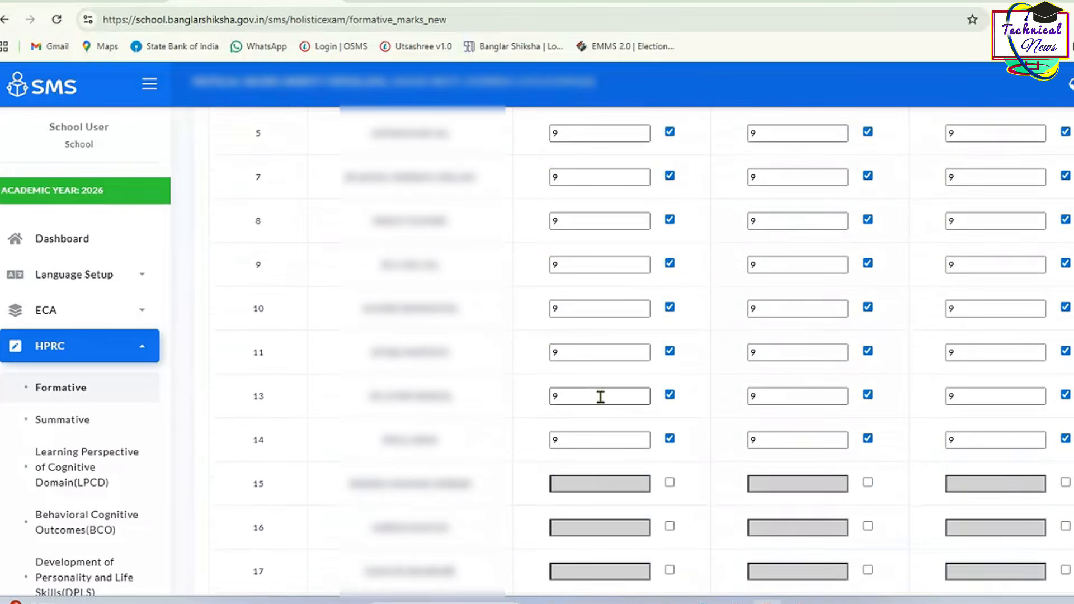
{"action": "left_click", "coordinate": [669, 337]}
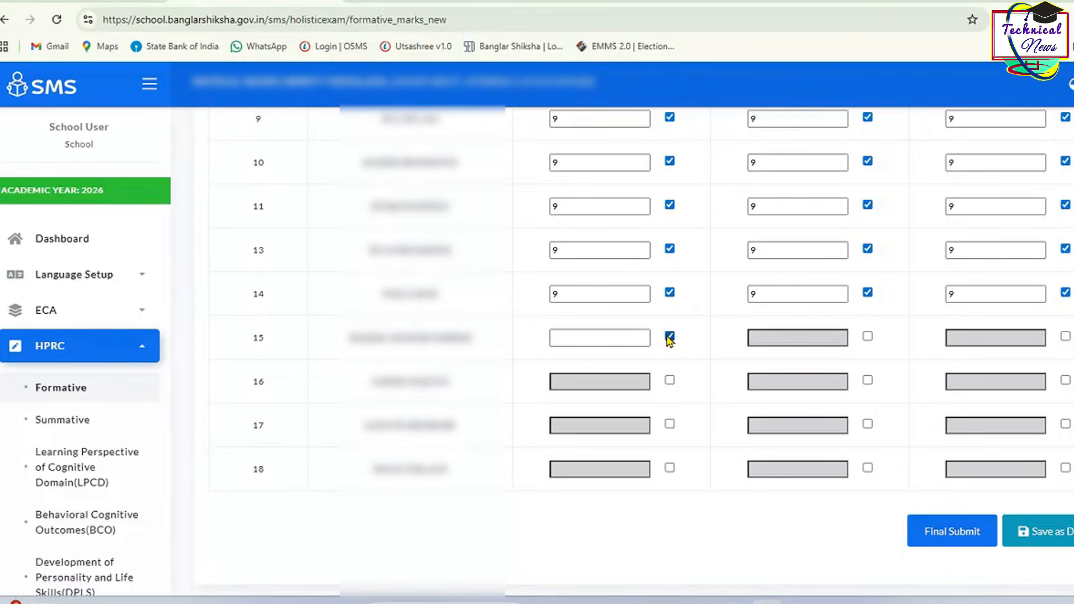
{"action": "left_click", "coordinate": [669, 336]}
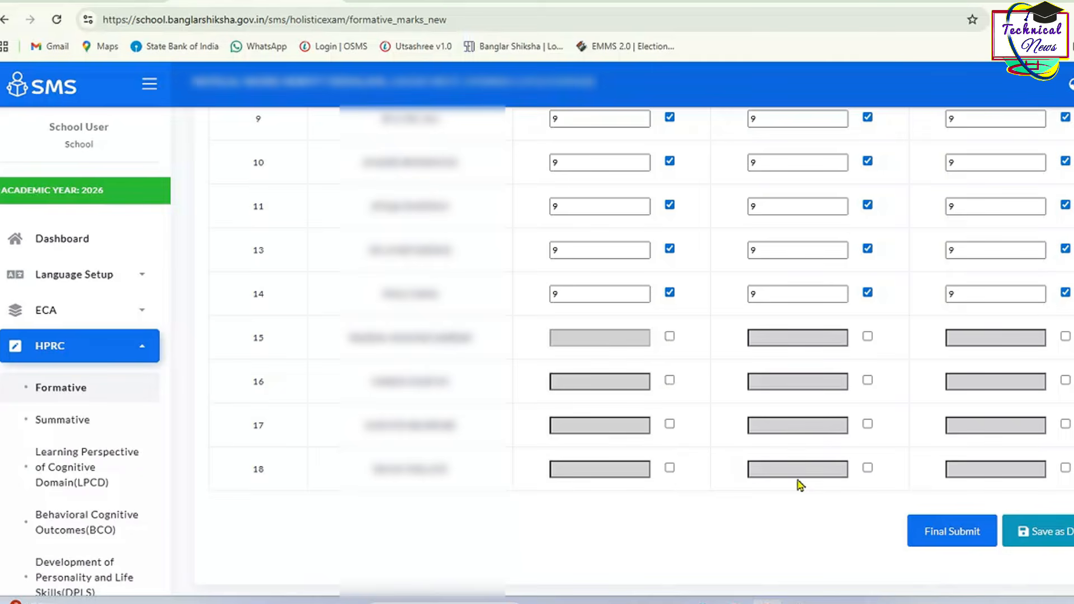
{"action": "left_click", "coordinate": [669, 337]}
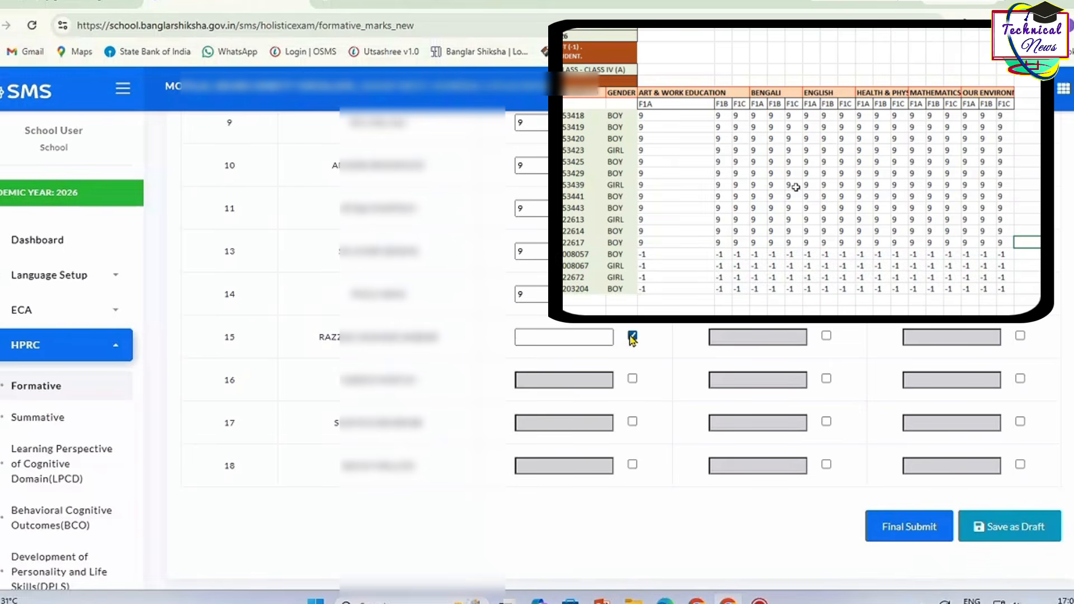
{"action": "left_click", "coordinate": [632, 336]}
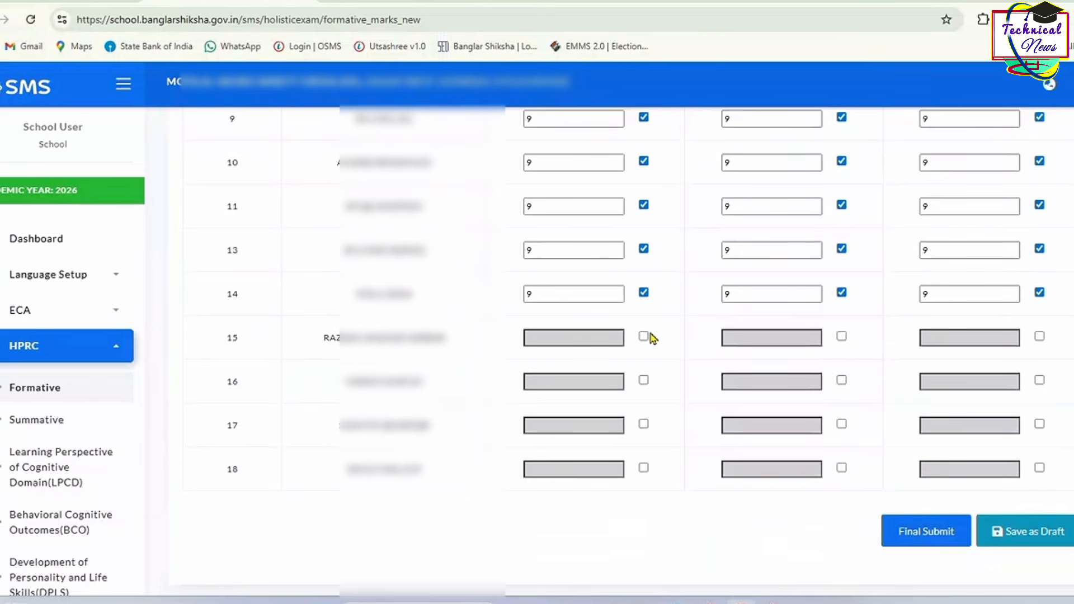
{"action": "left_click", "coordinate": [643, 337]}
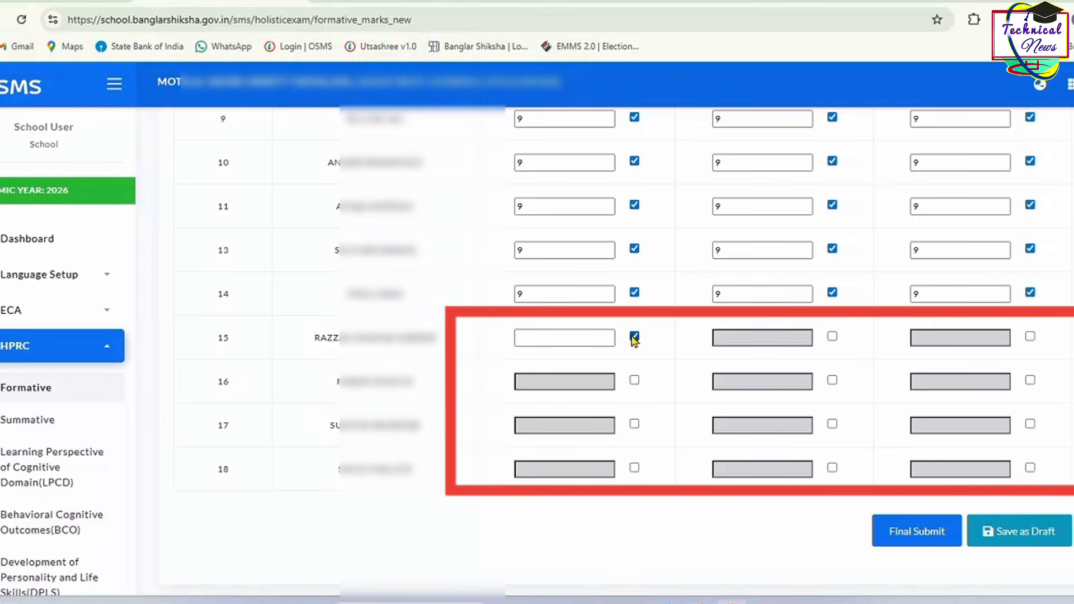
{"action": "left_click", "coordinate": [634, 336]}
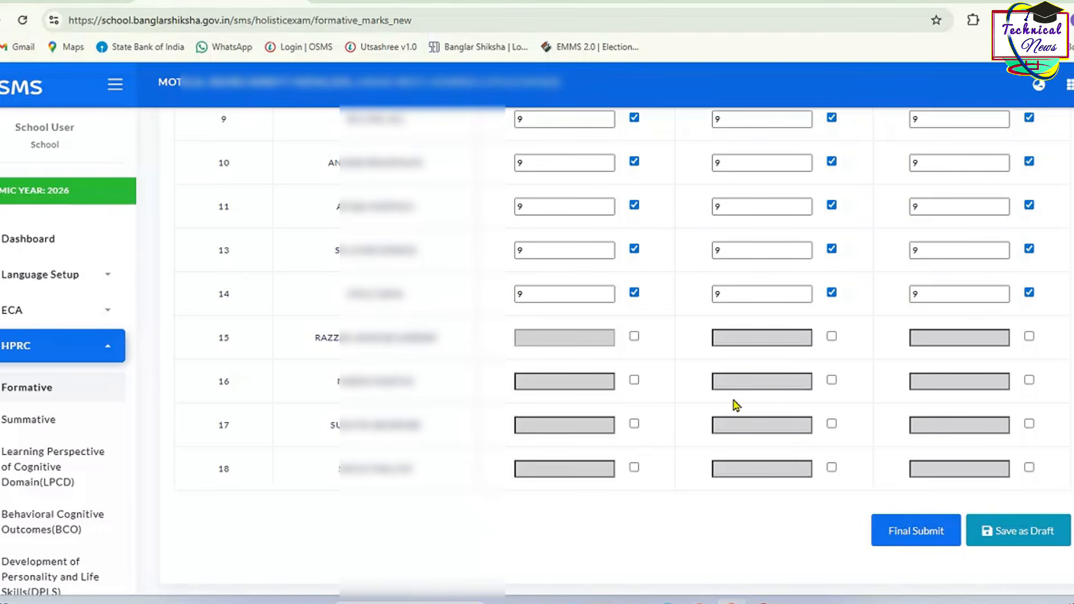
{"action": "scroll", "coordinate": [734, 405], "scroll_direction": "up", "scroll_amount": 5}
{"action": "scroll", "coordinate": [733, 405], "scroll_direction": "up", "scroll_amount": 3}
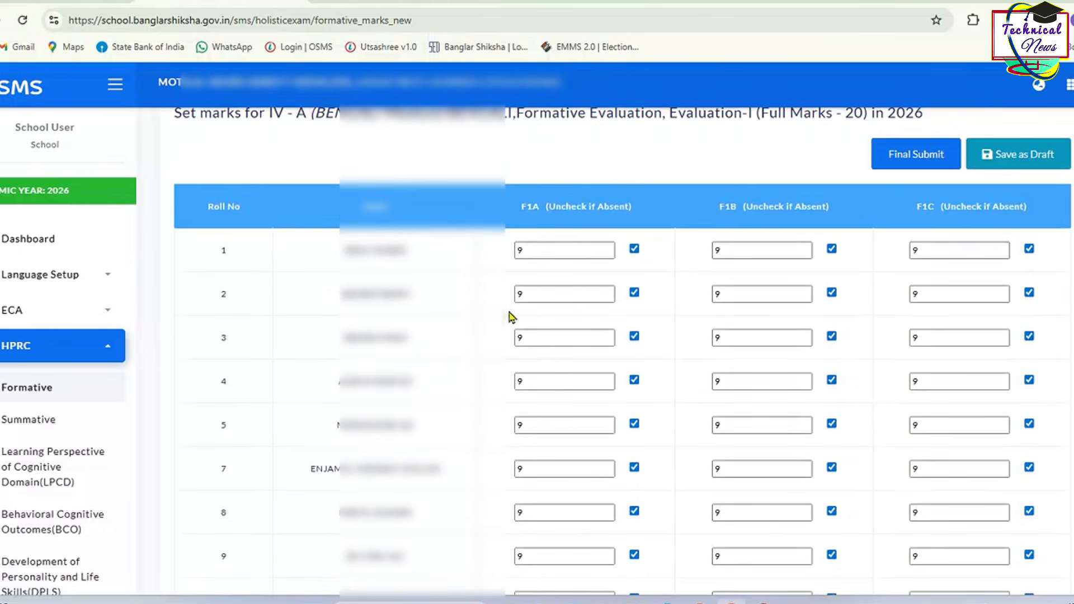
{"action": "scroll", "coordinate": [666, 296], "scroll_direction": "up", "scroll_amount": 2}
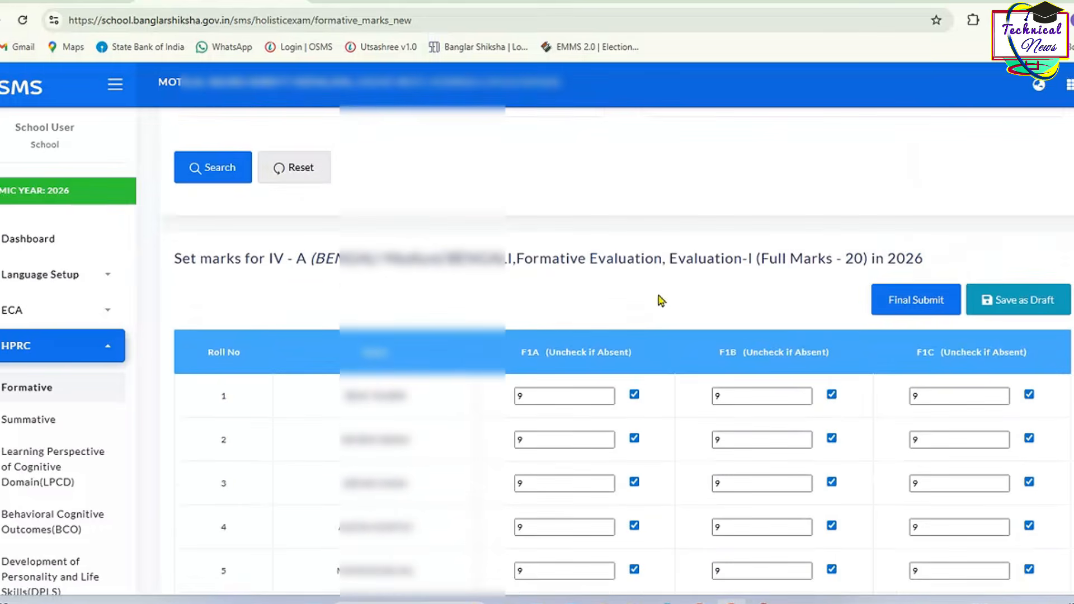
{"action": "scroll", "coordinate": [668, 324], "scroll_direction": "down", "scroll_amount": 2}
Step: Dismiss the summative deadline notice and open Download Excel for Bulk Marks upload
{"action": "scroll", "coordinate": [668, 329], "scroll_direction": "up", "scroll_amount": 2}
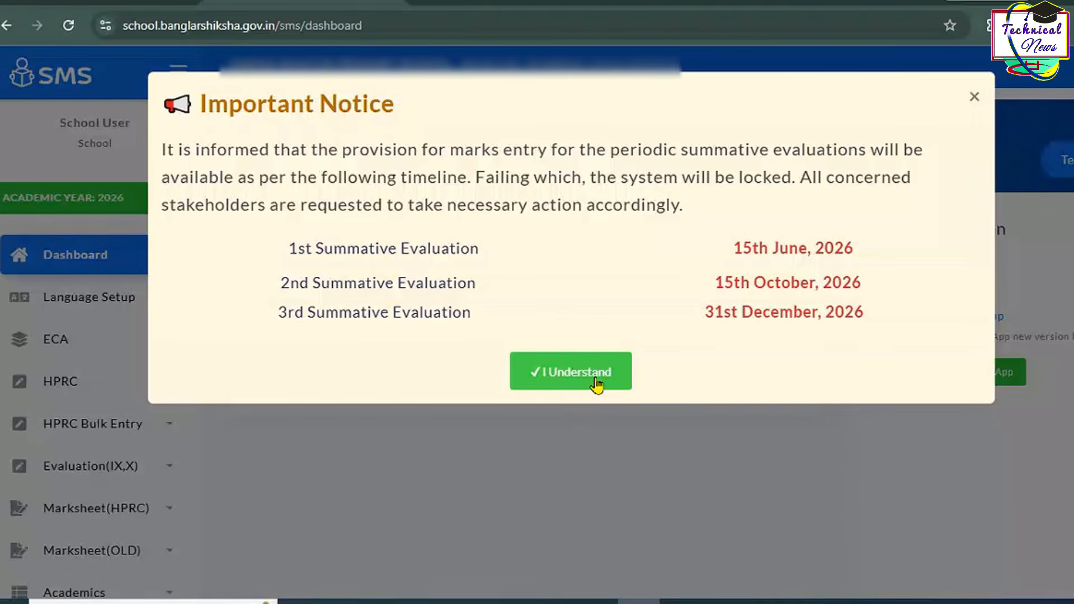
{"action": "left_click", "coordinate": [596, 385]}
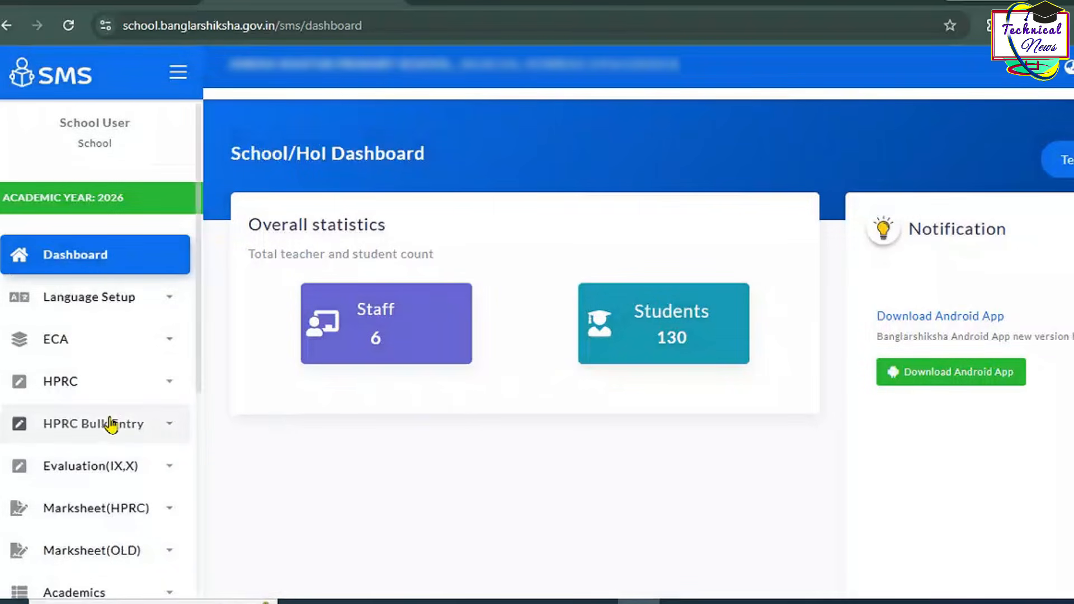
{"action": "left_click", "coordinate": [112, 425]}
{"action": "scroll", "coordinate": [112, 422], "scroll_direction": "down", "scroll_amount": 2}
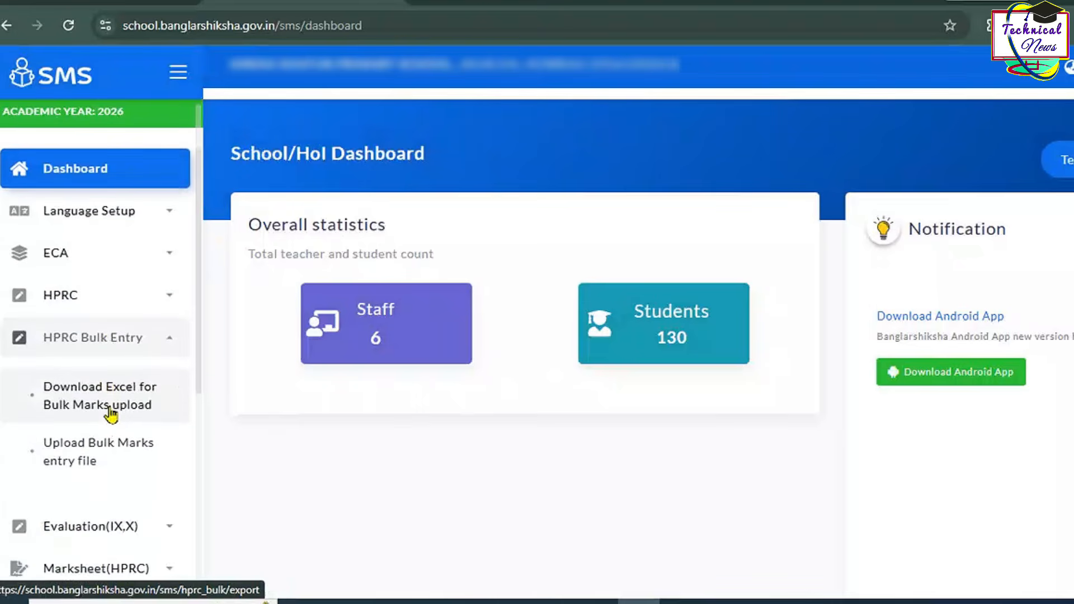
{"action": "left_click", "coordinate": [112, 411]}
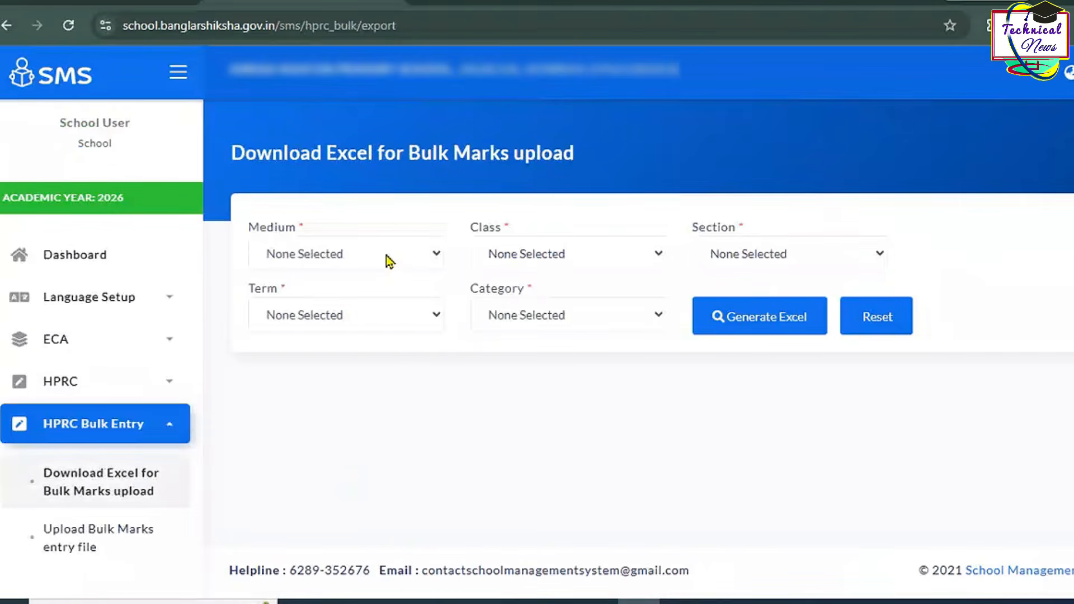
Step: Generate the Class III-A Evaluation-I Summative Evaluation marks Excel
{"action": "left_click", "coordinate": [568, 262]}
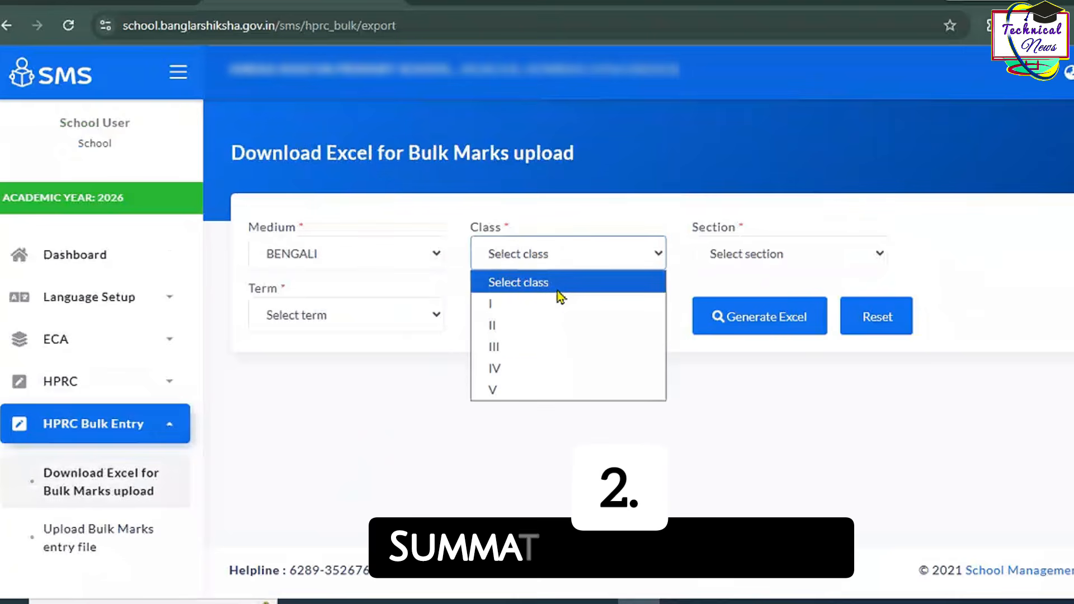
{"action": "left_click", "coordinate": [551, 347]}
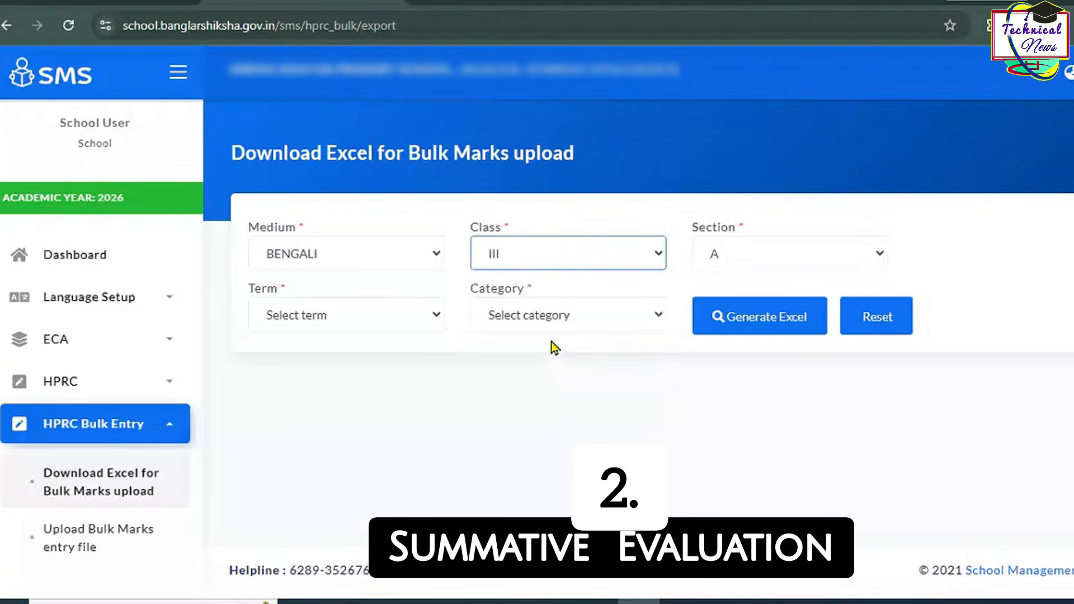
{"action": "left_click", "coordinate": [341, 316]}
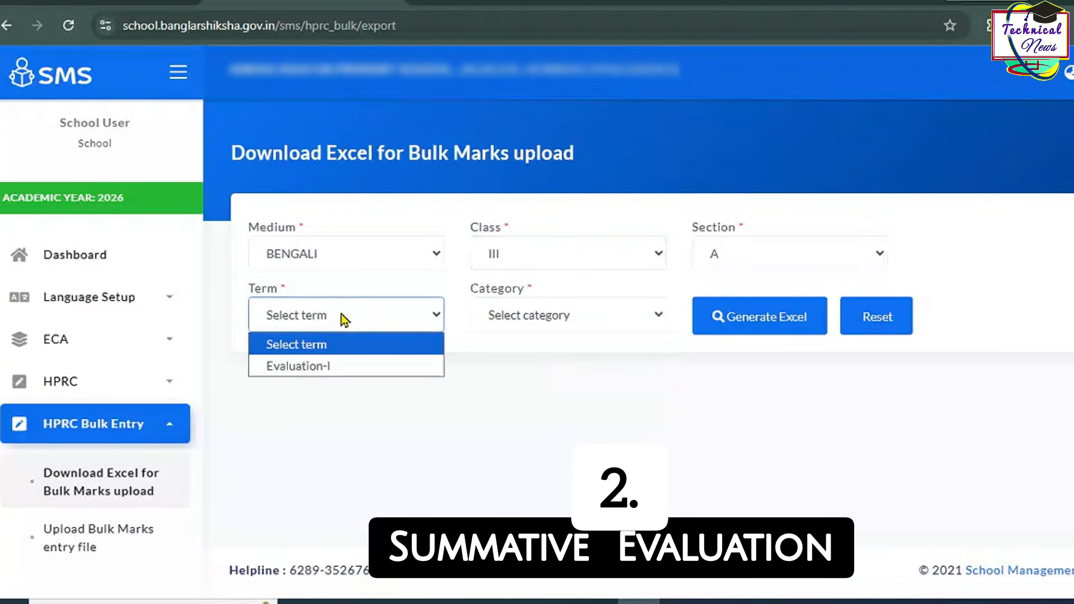
{"action": "left_click", "coordinate": [340, 365]}
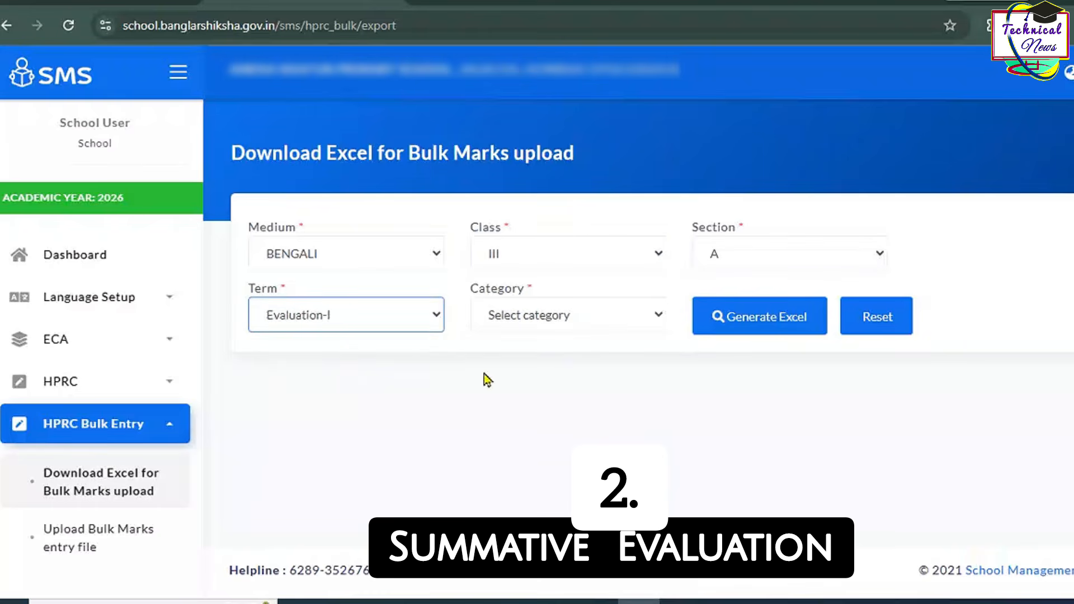
{"action": "left_click", "coordinate": [568, 317]}
{"action": "left_click", "coordinate": [561, 386]}
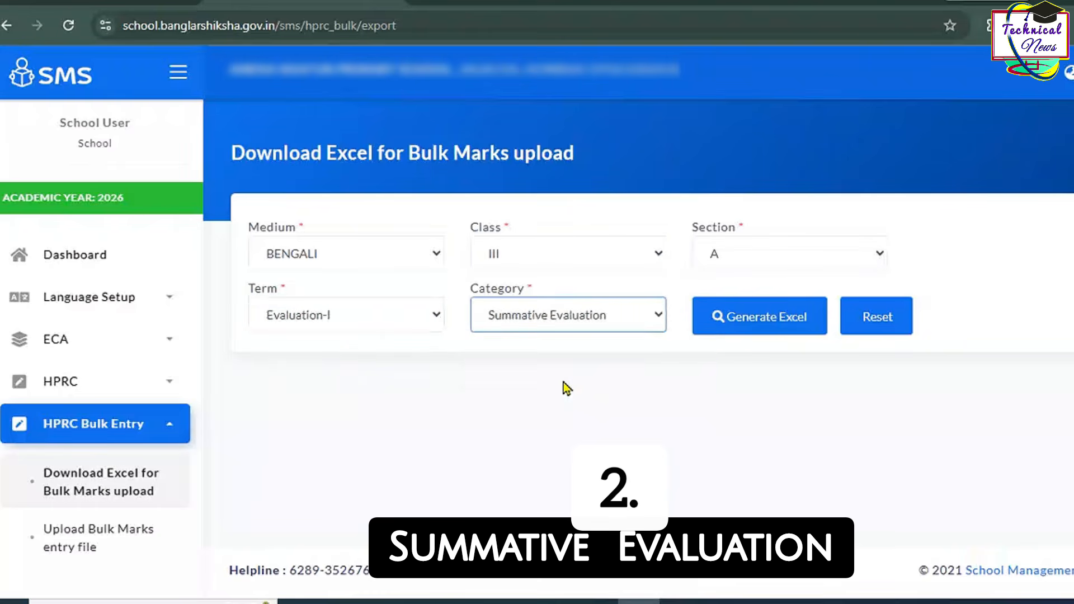
{"action": "left_click", "coordinate": [744, 330]}
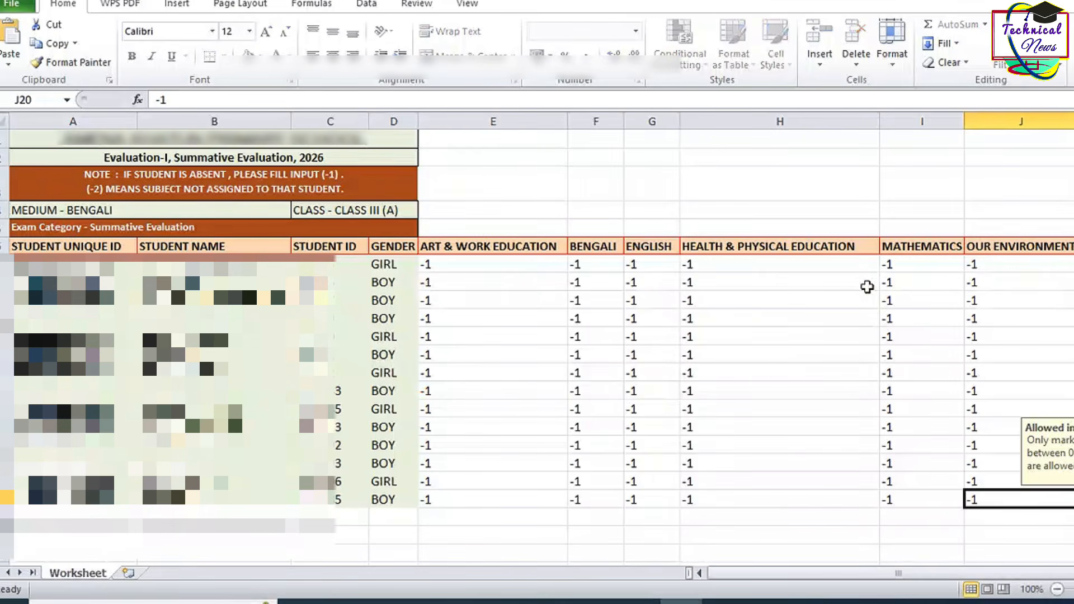
Step: Enter 9 in every subject for the first student (E7 to J7), then close the workbook
{"action": "left_click", "coordinate": [512, 266]}
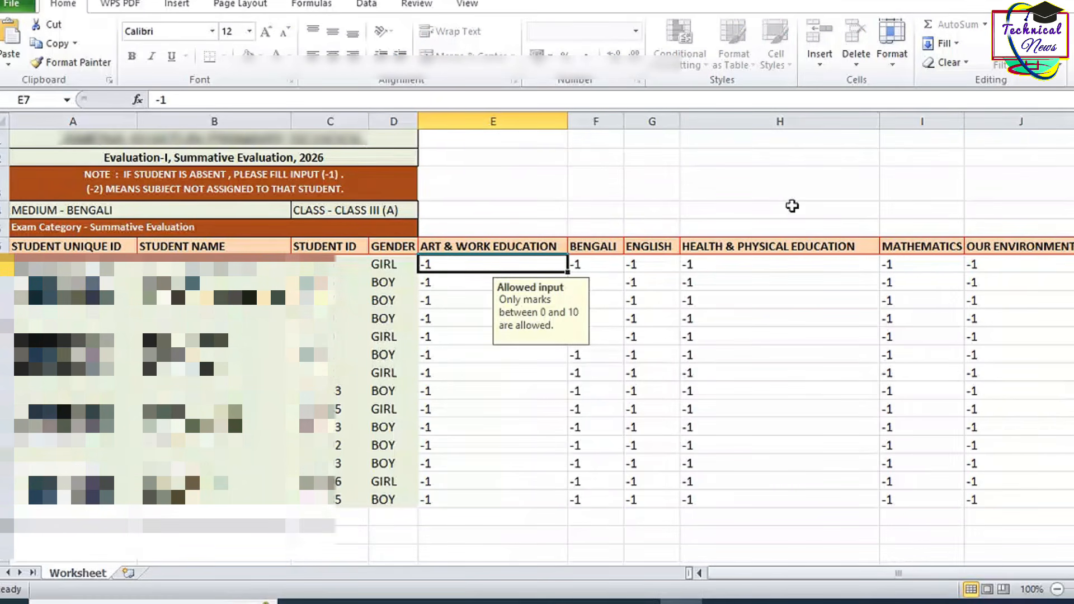
{"action": "type", "text": "9"}
{"action": "key", "text": "Tab"}
{"action": "type", "text": "9\t9\t9\t99"}
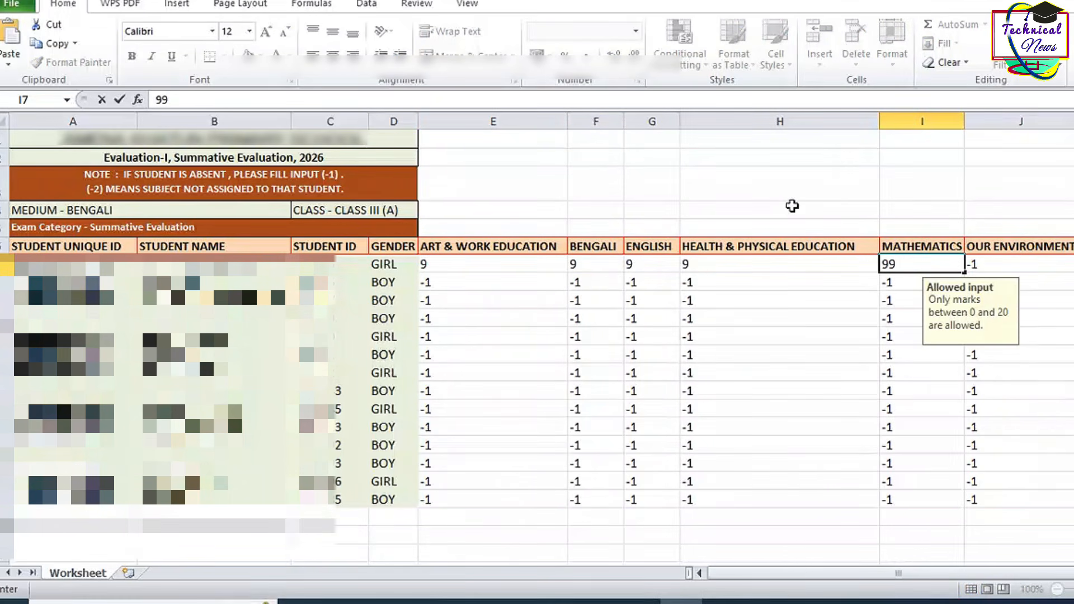
{"action": "key", "text": "BackSpace"}
{"action": "key", "text": "Tab"}
{"action": "type", "text": "9"}
{"action": "key", "text": "Return"}
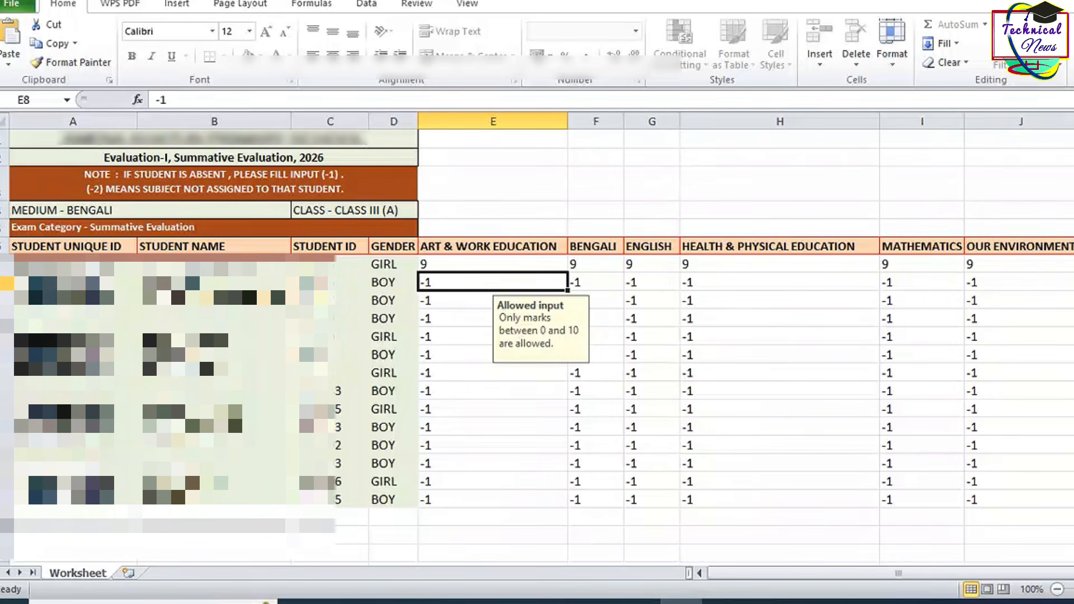
{"action": "key", "text": "alt+F4"}
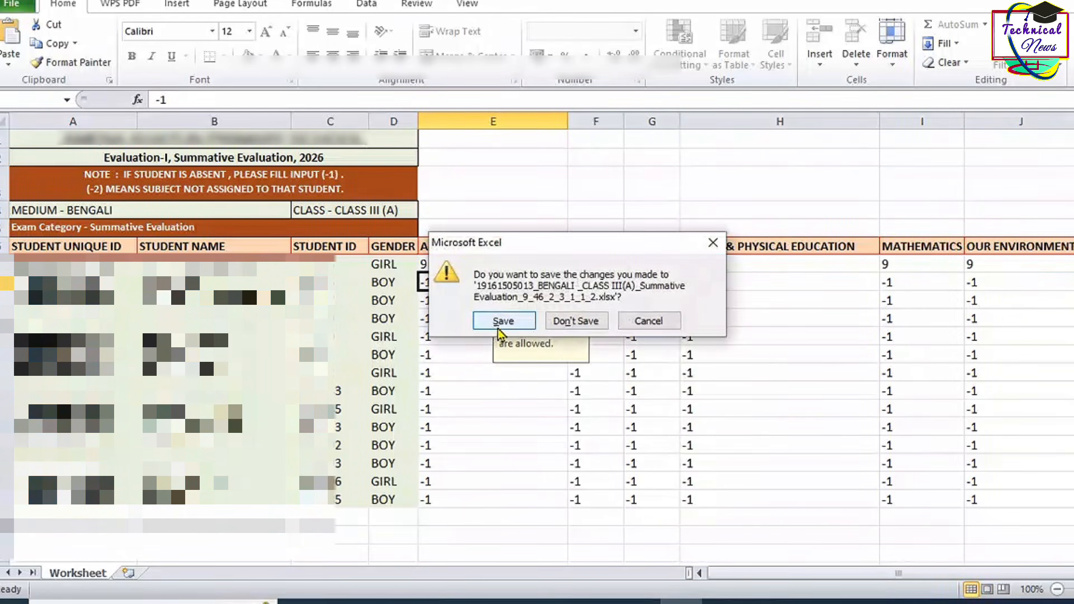
Step: Save the marks sheet, then set Class III, Evaluation-I, Summative Evaluation on the upload page
{"action": "left_click", "coordinate": [501, 321]}
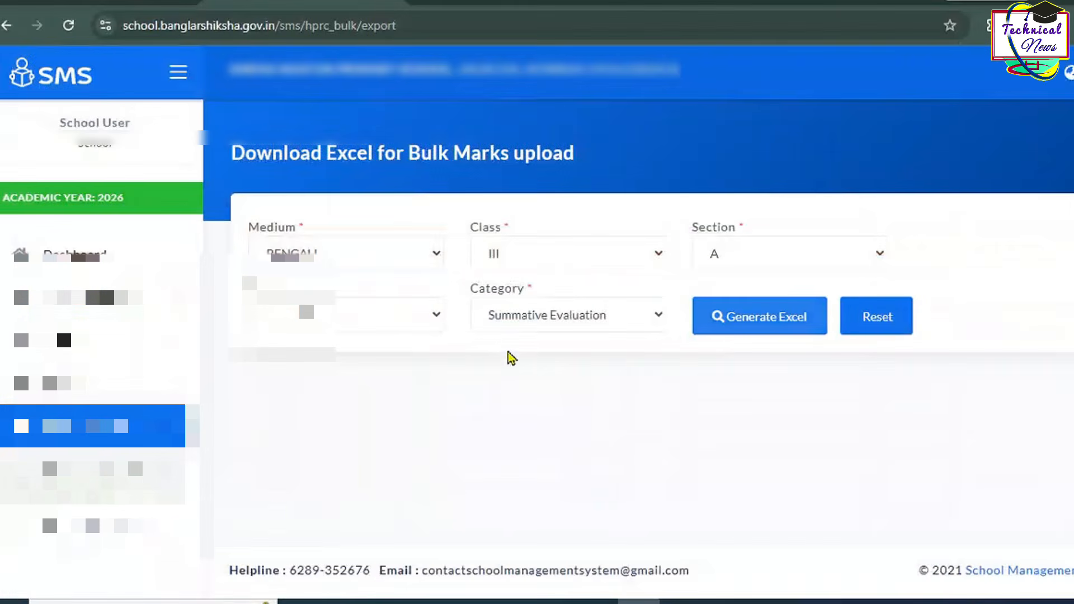
{"action": "left_click", "coordinate": [112, 548]}
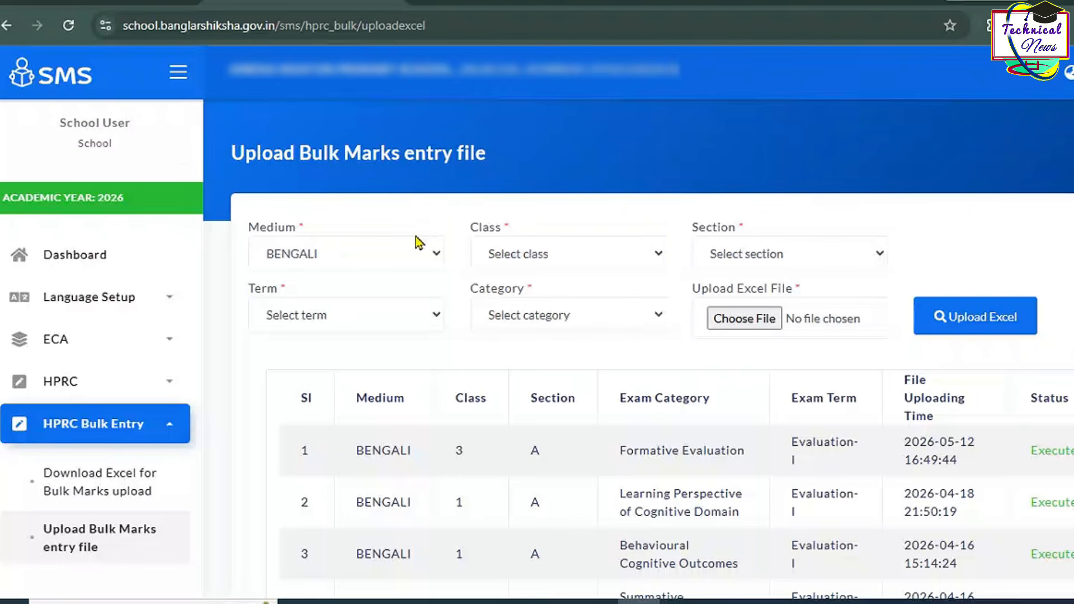
{"action": "left_click", "coordinate": [505, 259]}
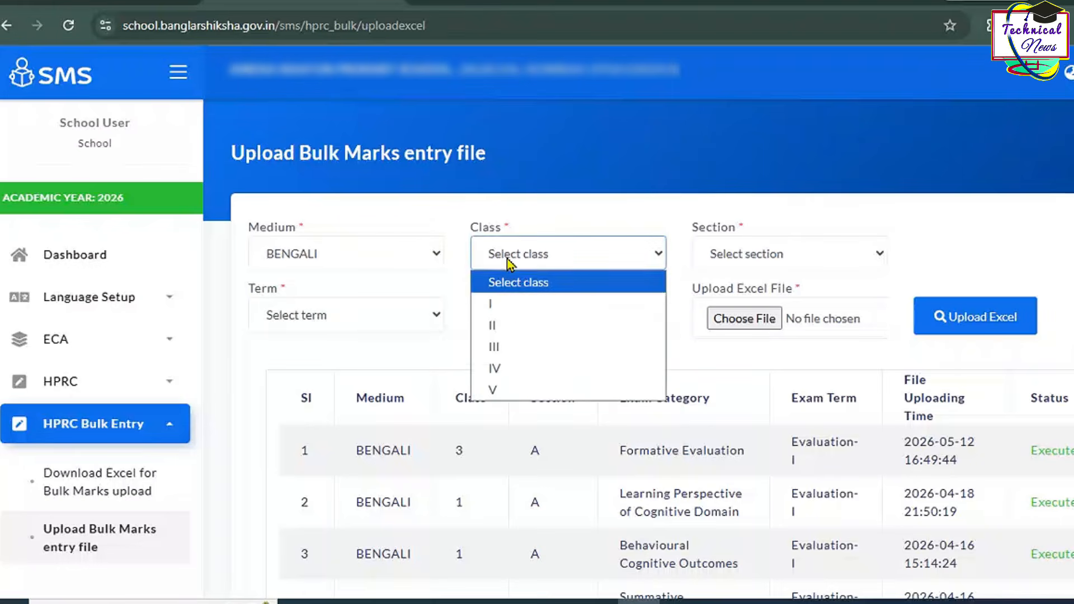
{"action": "left_click", "coordinate": [506, 345]}
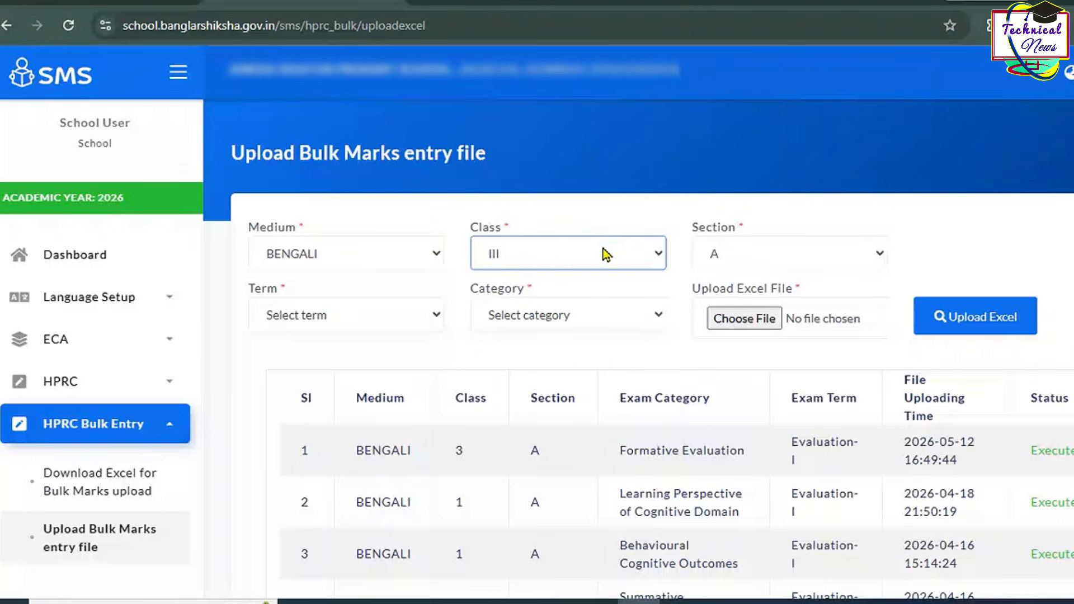
{"action": "left_click", "coordinate": [320, 319]}
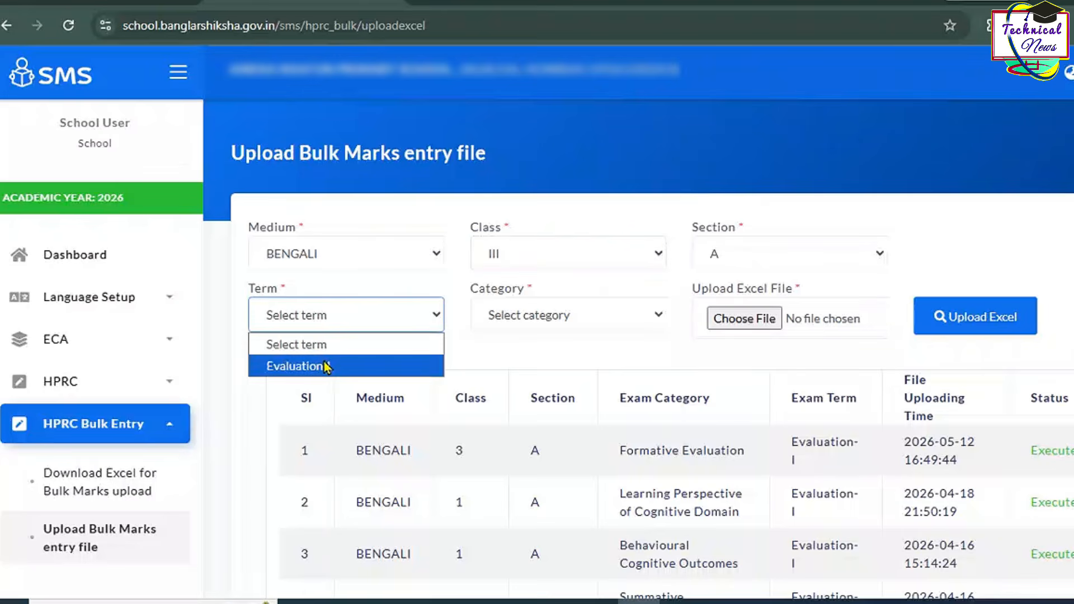
{"action": "left_click", "coordinate": [326, 364]}
{"action": "left_click", "coordinate": [506, 321]}
{"action": "left_click", "coordinate": [517, 386]}
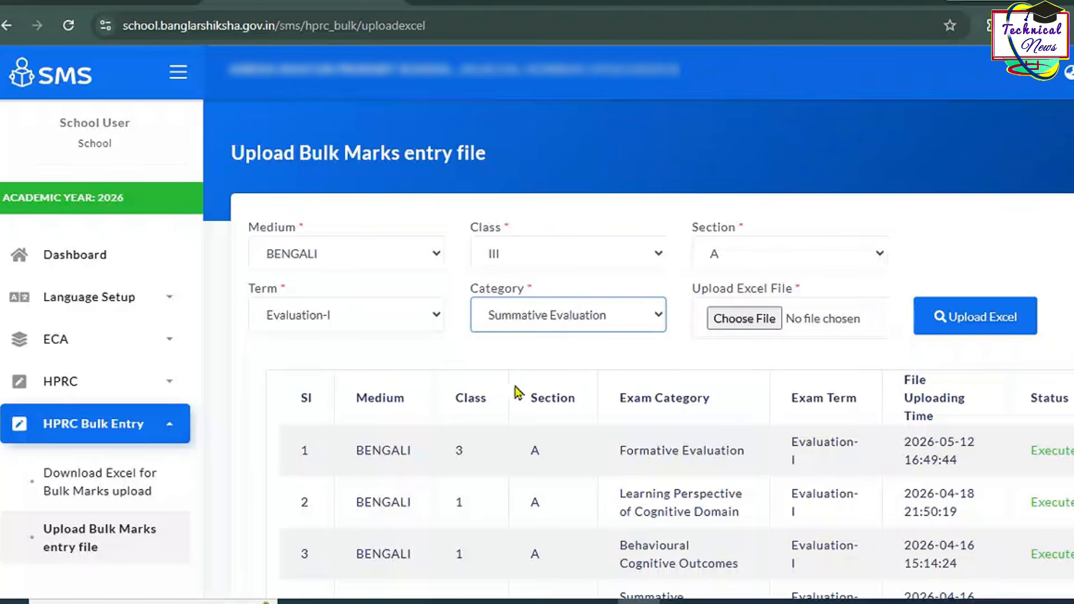
Step: Attach the Class III Summative marks file; it uploads successfully and shows as Pending
{"action": "left_click", "coordinate": [771, 324]}
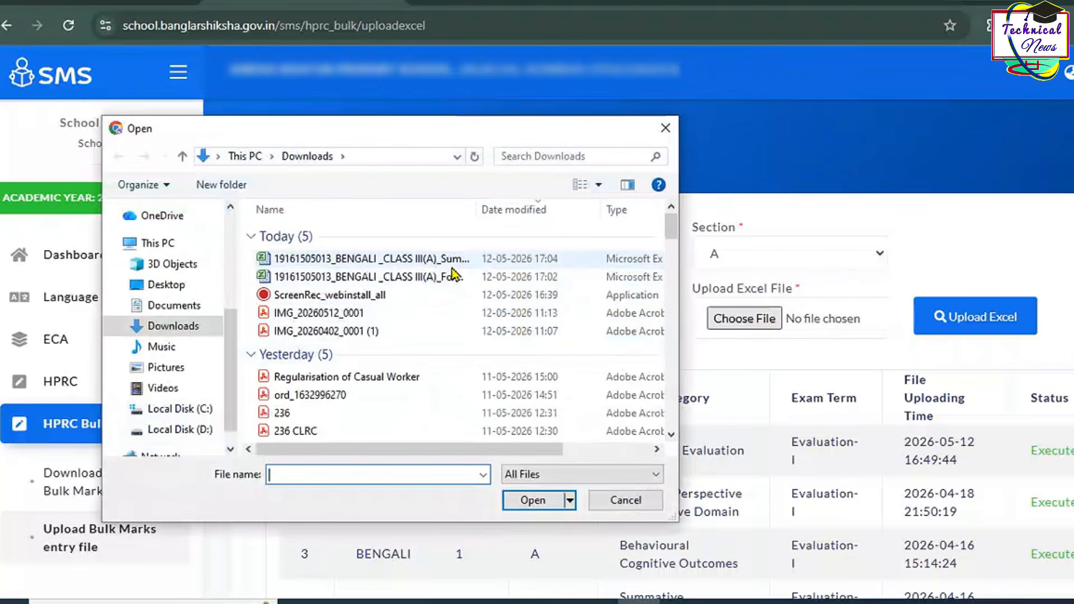
{"action": "left_click", "coordinate": [442, 260]}
{"action": "double_click", "coordinate": [441, 263]}
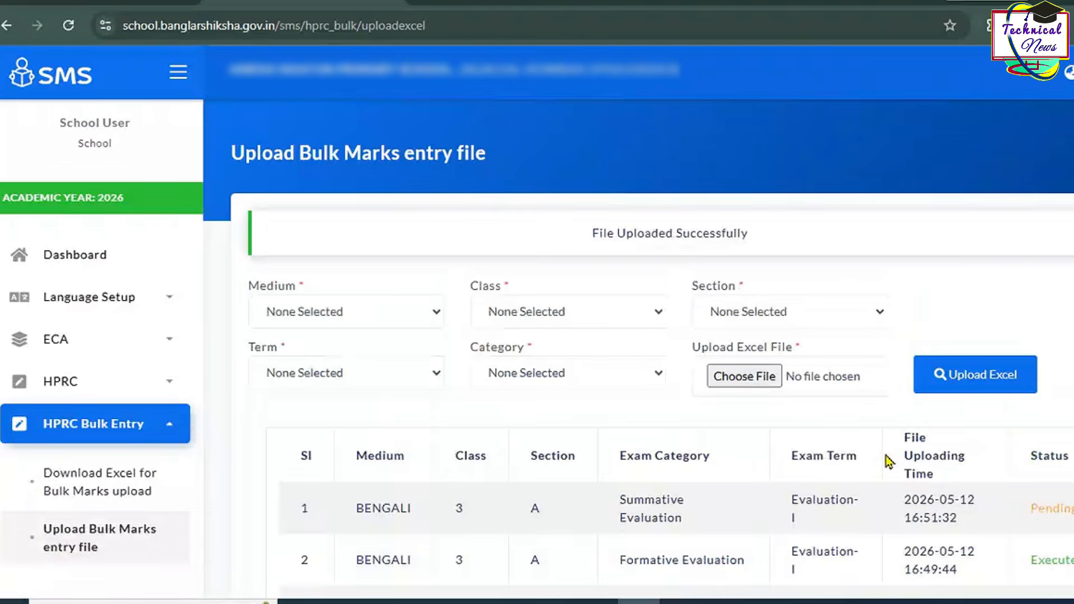
{"action": "left_click_drag", "start_coordinate": [591, 235], "coordinate": [767, 232]}
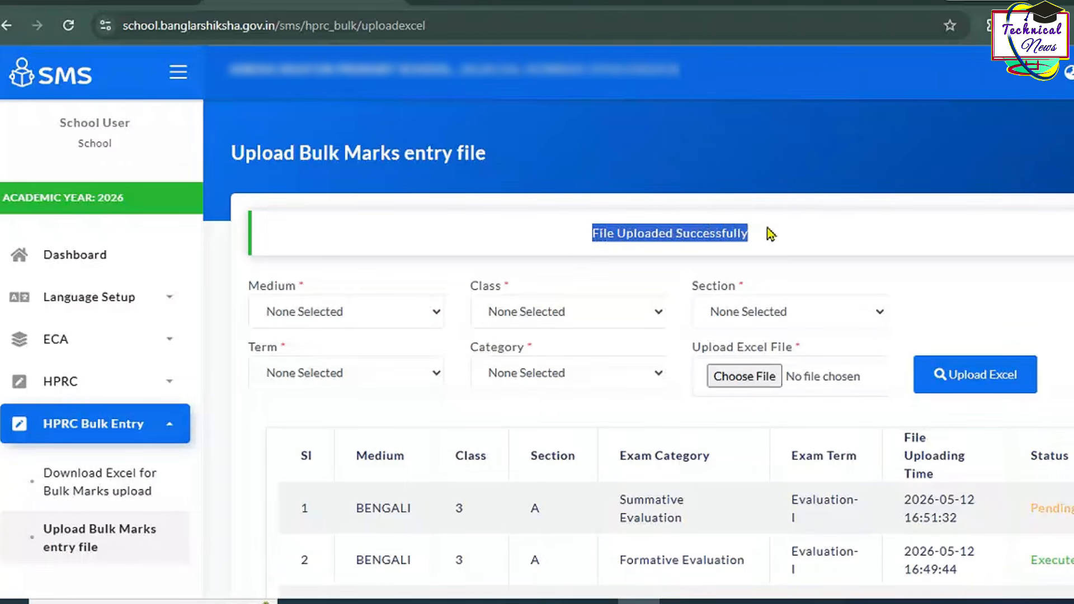
{"action": "scroll", "coordinate": [834, 445], "scroll_direction": "down", "scroll_amount": 2}
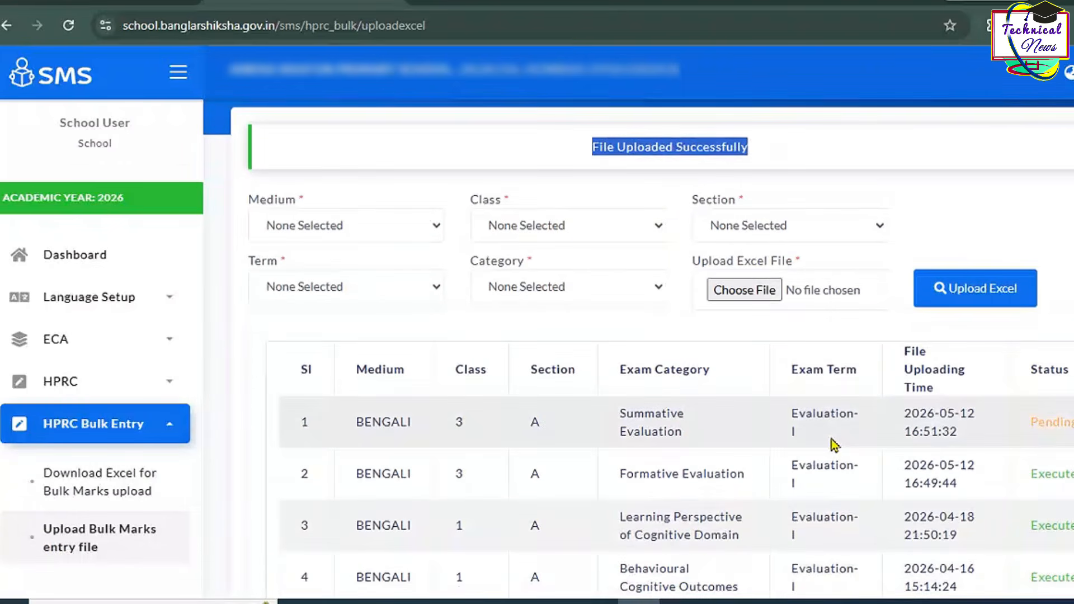
{"action": "scroll", "coordinate": [833, 445], "scroll_direction": "up", "scroll_amount": 2}
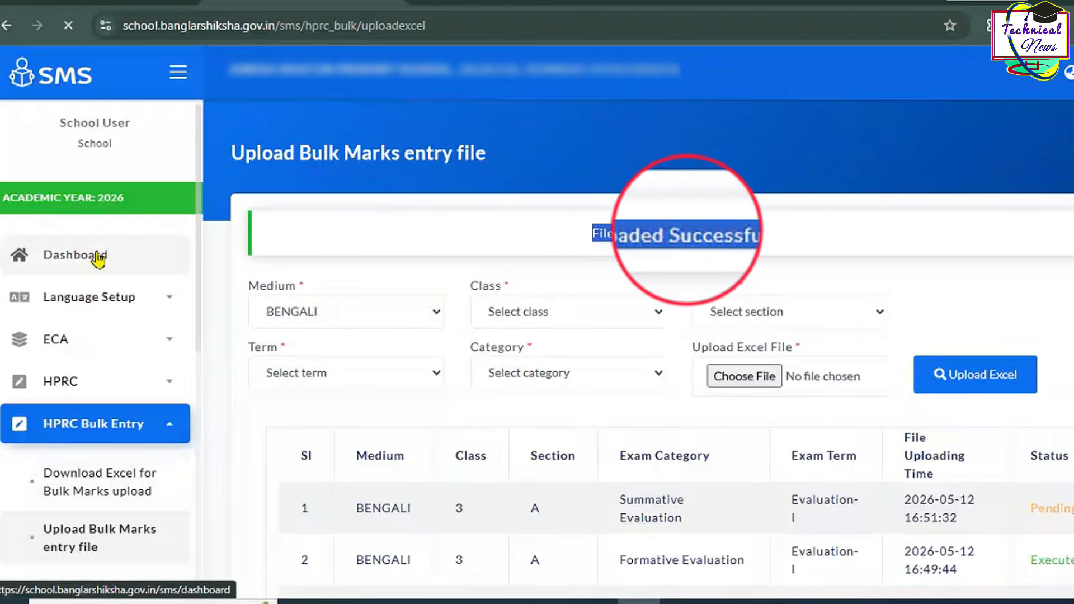
Step: Dismiss the important notice and open the bulk marks template download form
{"action": "left_click", "coordinate": [65, 255]}
{"action": "left_click", "coordinate": [547, 372]}
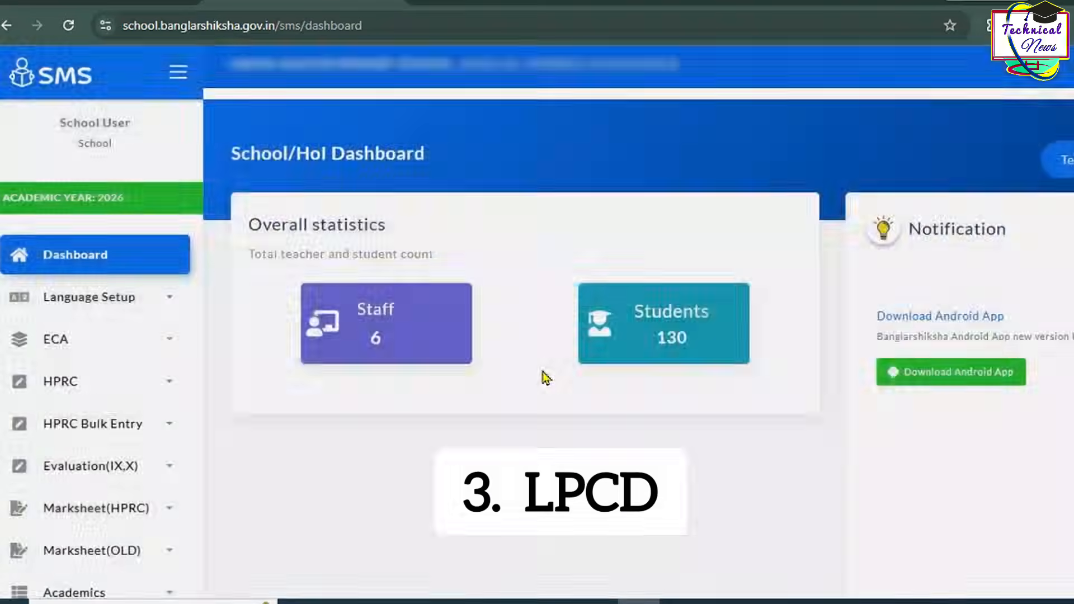
{"action": "left_click", "coordinate": [168, 423]}
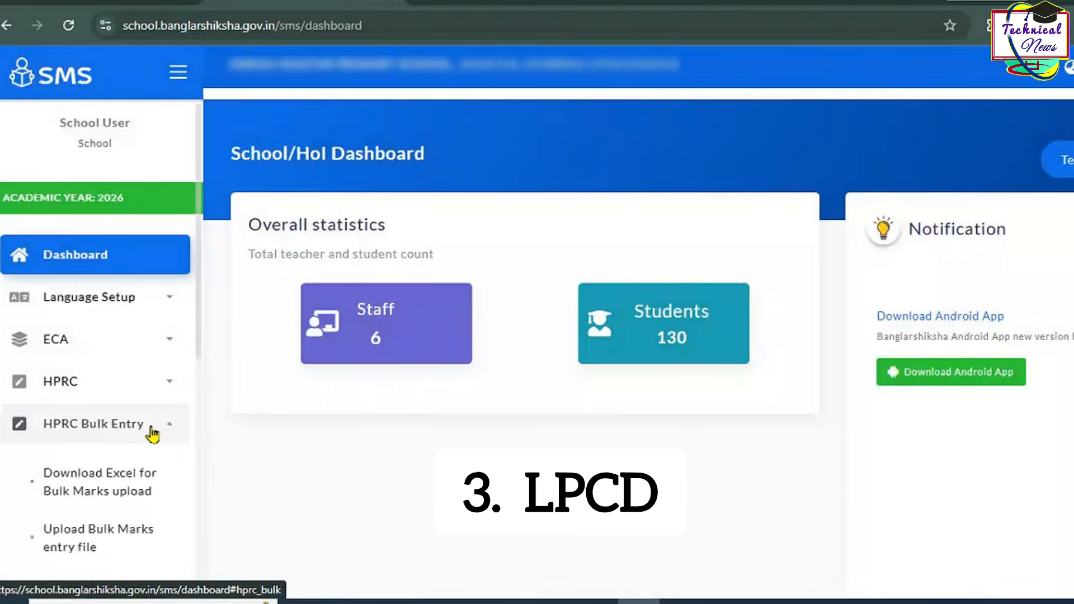
{"action": "left_click", "coordinate": [141, 479]}
Step: Generate the Class III Evaluation-I Learning Perspective of Cognitive Domain template and open it in Excel
{"action": "left_click", "coordinate": [570, 254]}
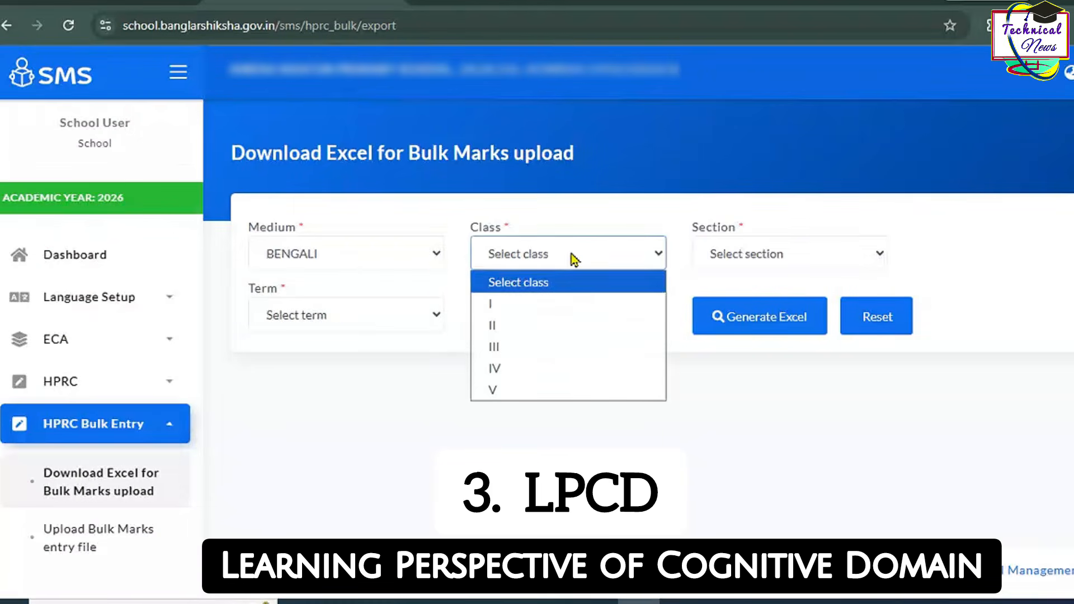
{"action": "left_click", "coordinate": [558, 345]}
{"action": "left_click", "coordinate": [313, 315]}
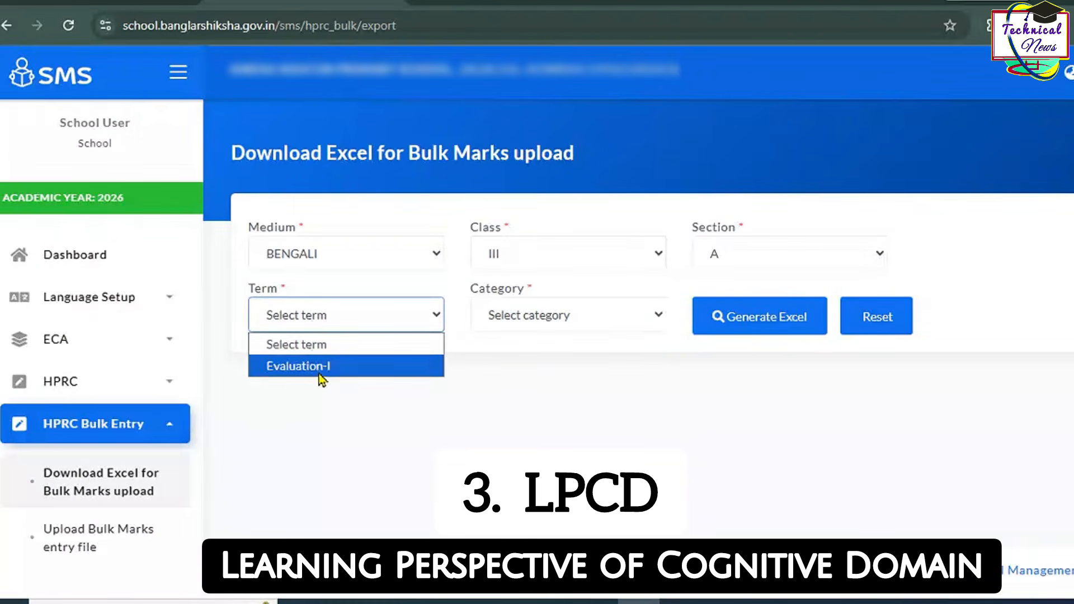
{"action": "left_click", "coordinate": [313, 364]}
{"action": "left_click", "coordinate": [503, 313]}
{"action": "left_click", "coordinate": [520, 411]}
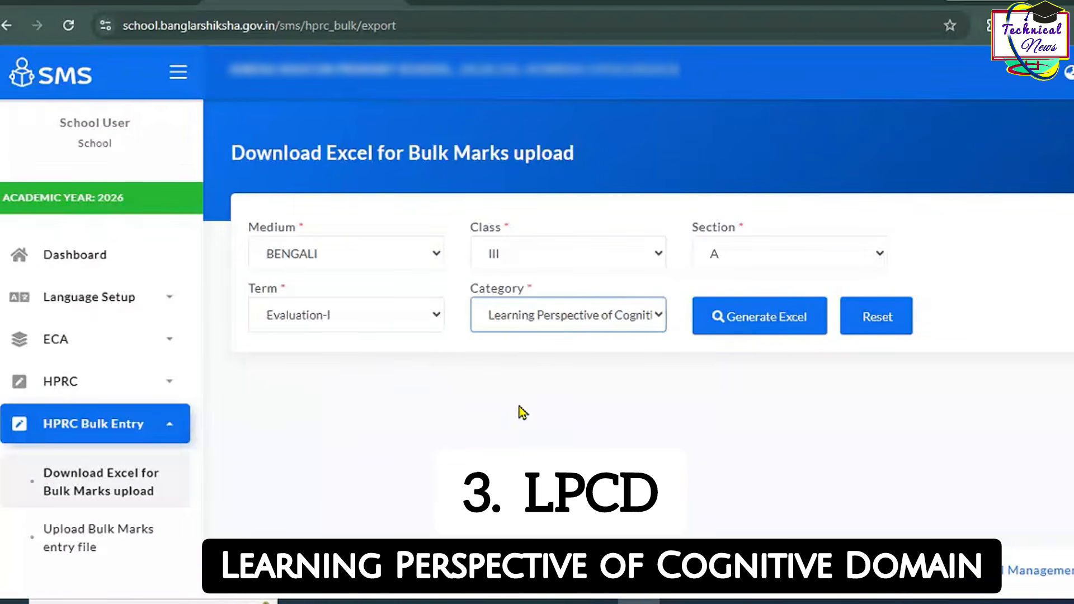
{"action": "left_click", "coordinate": [736, 320]}
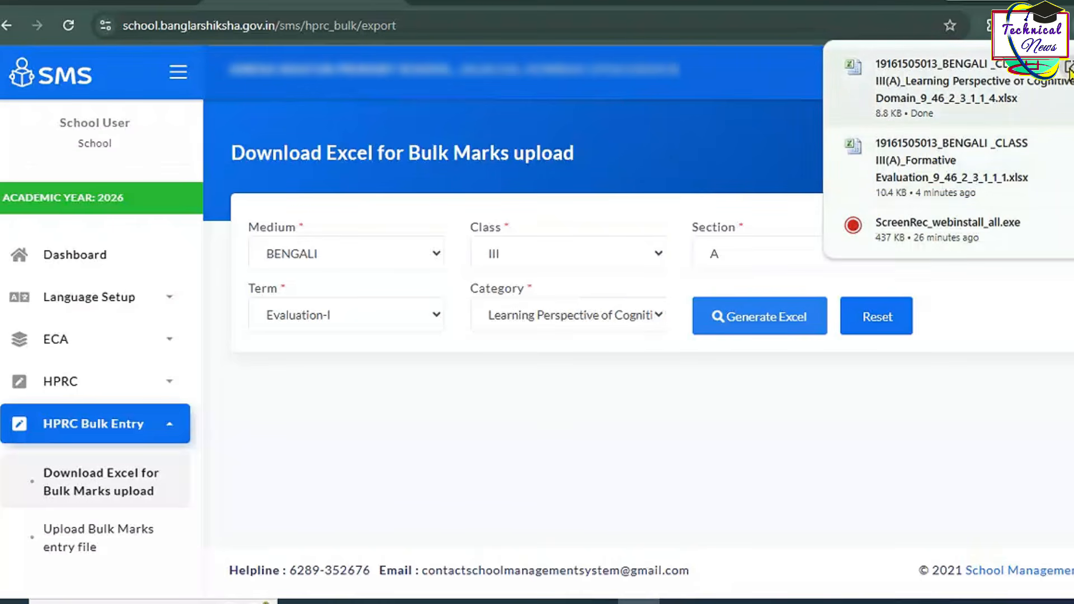
{"action": "left_click", "coordinate": [1060, 81]}
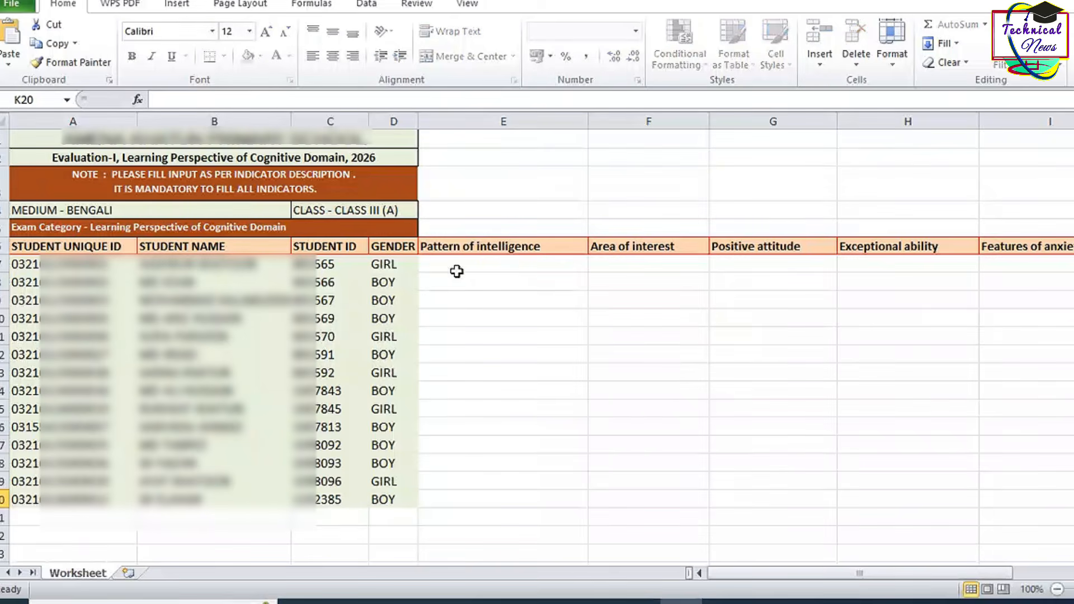
Step: Enter each student's intelligence, interest, attitude and ability values from column E onward
{"action": "left_click", "coordinate": [456, 268]}
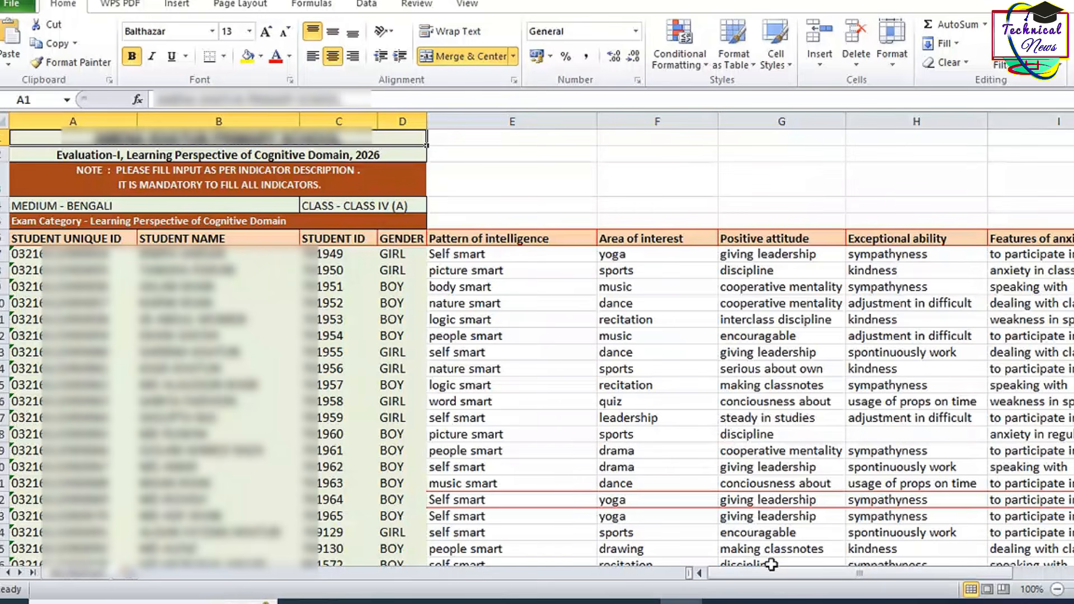
{"action": "left_click_drag", "start_coordinate": [780, 575], "coordinate": [829, 582]}
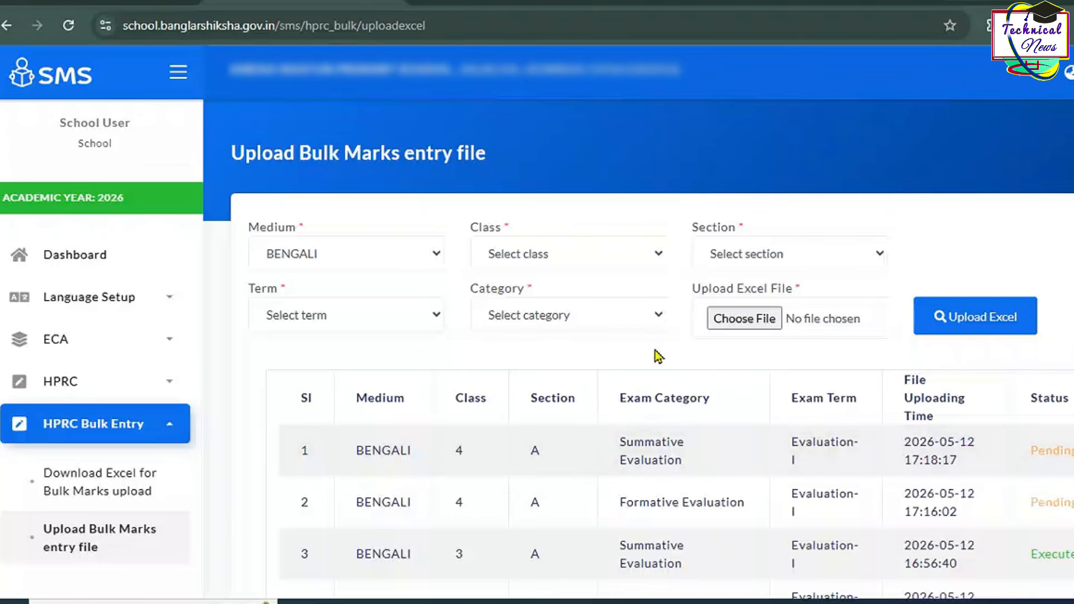
Step: Upload the Class IV Learning Perspective file for Evaluation-I; it fails with a required-fields error
{"action": "left_click", "coordinate": [561, 259]}
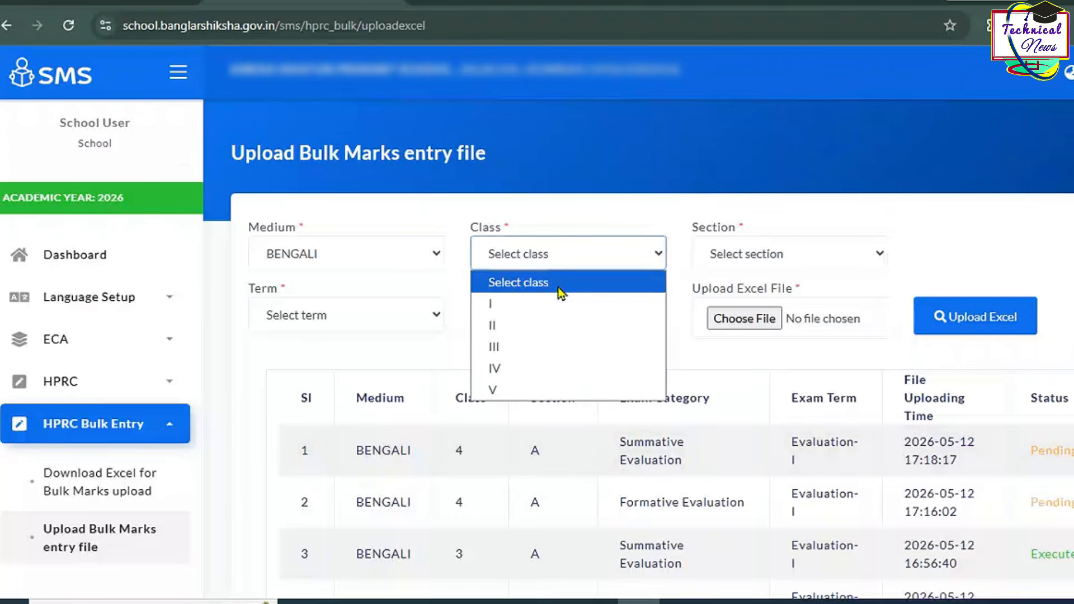
{"action": "left_click", "coordinate": [544, 362]}
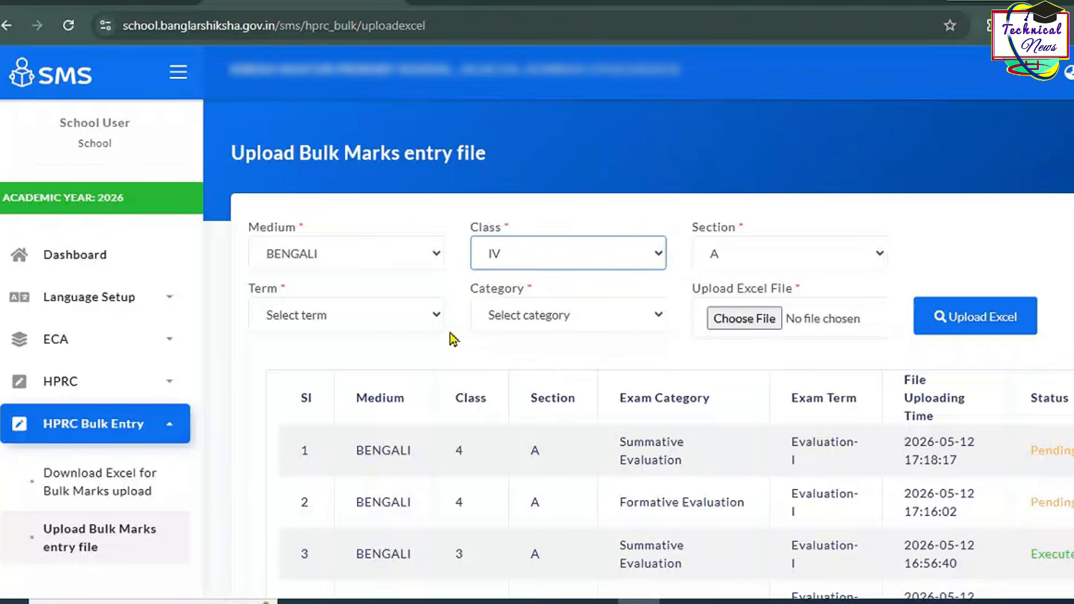
{"action": "left_click", "coordinate": [424, 326]}
{"action": "left_click", "coordinate": [384, 368]}
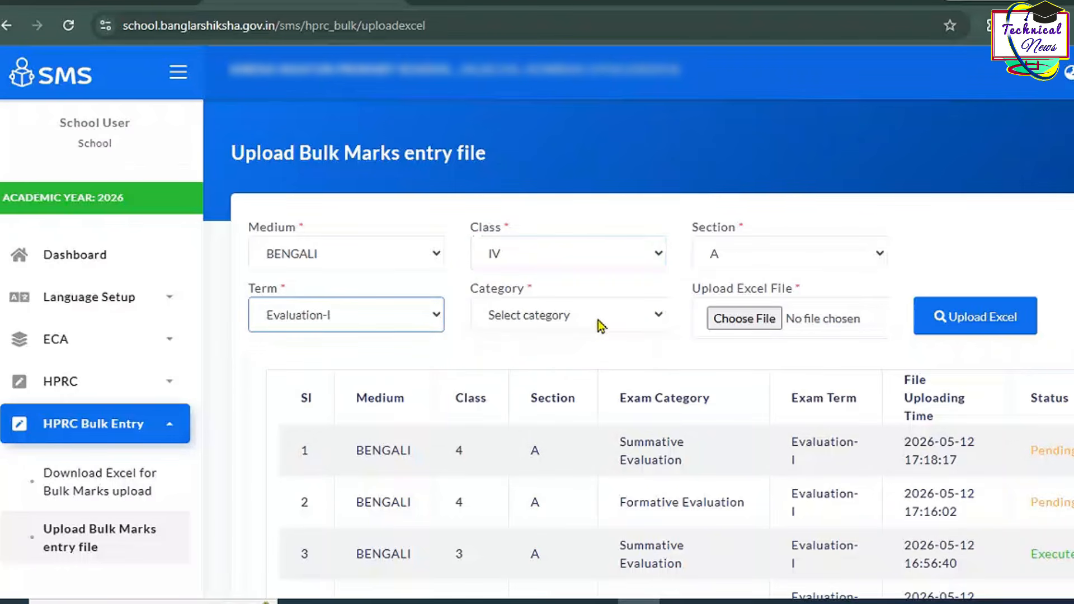
{"action": "left_click", "coordinate": [601, 326]}
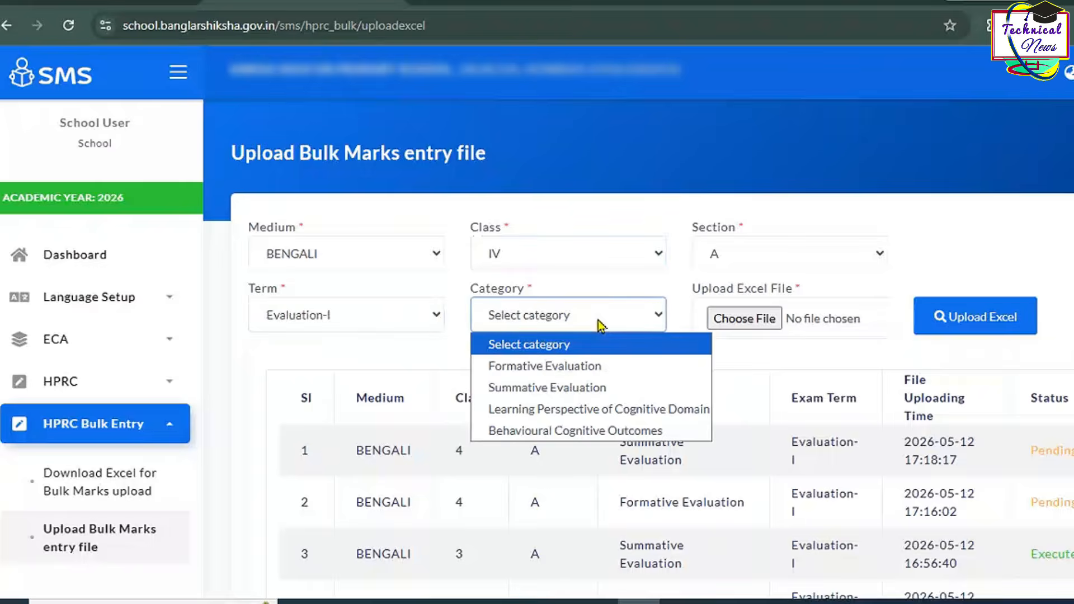
{"action": "left_click", "coordinate": [730, 328]}
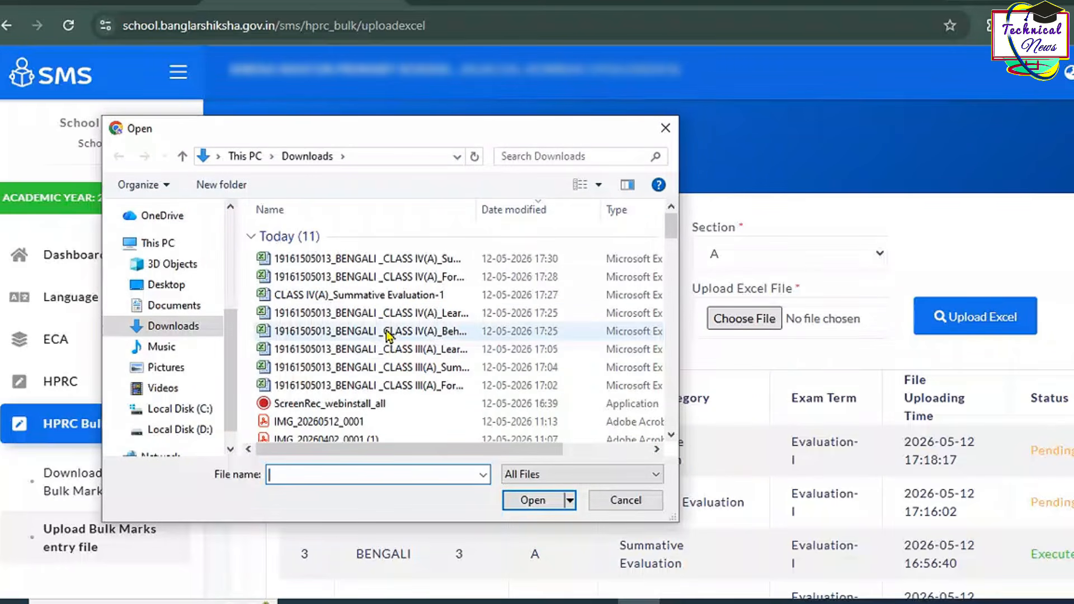
{"action": "double_click", "coordinate": [395, 319]}
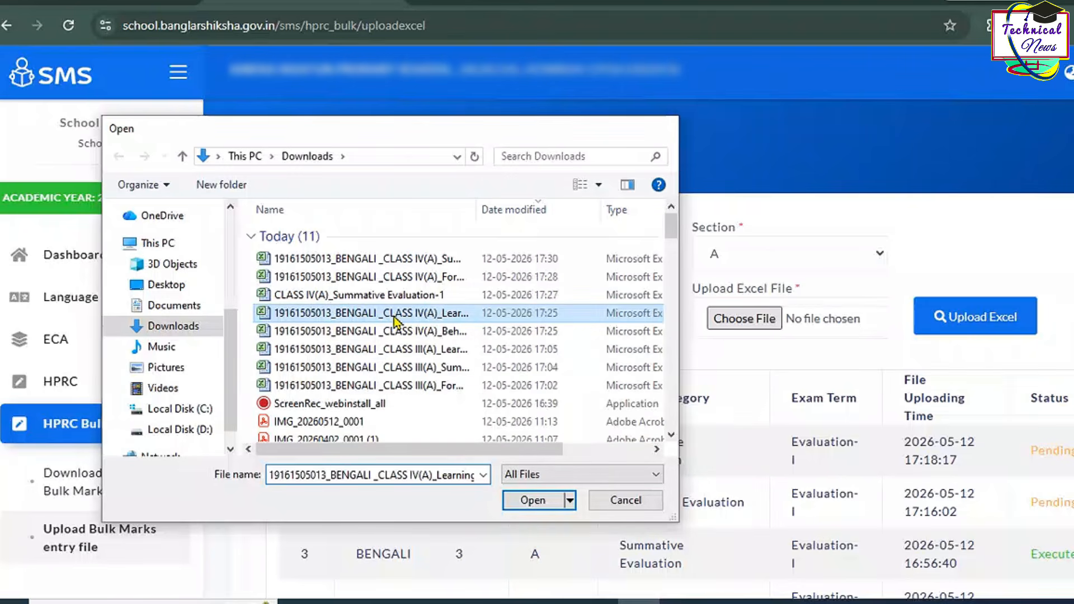
{"action": "left_click", "coordinate": [975, 313]}
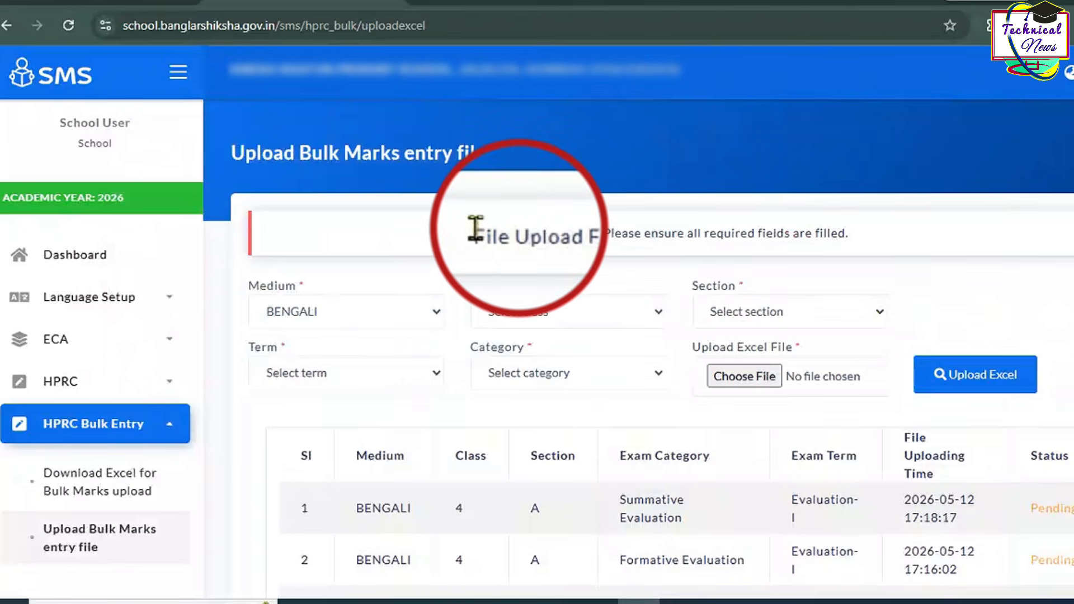
{"action": "left_click_drag", "start_coordinate": [491, 234], "coordinate": [866, 244]}
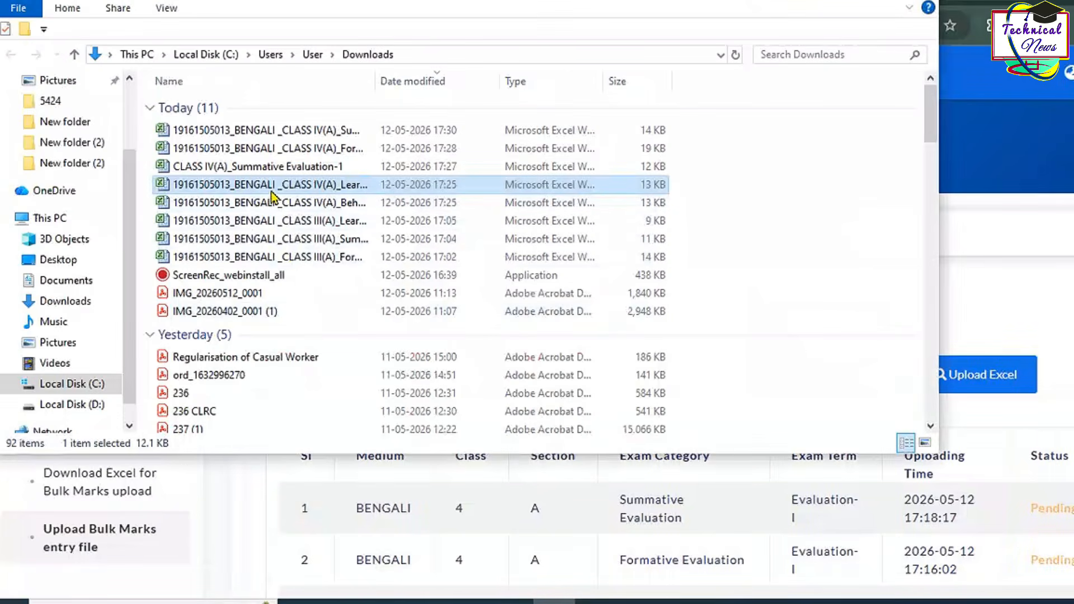
Step: Open the Class IV Learning Perspective workbook from Downloads in Excel and check its entries
{"action": "double_click", "coordinate": [274, 190]}
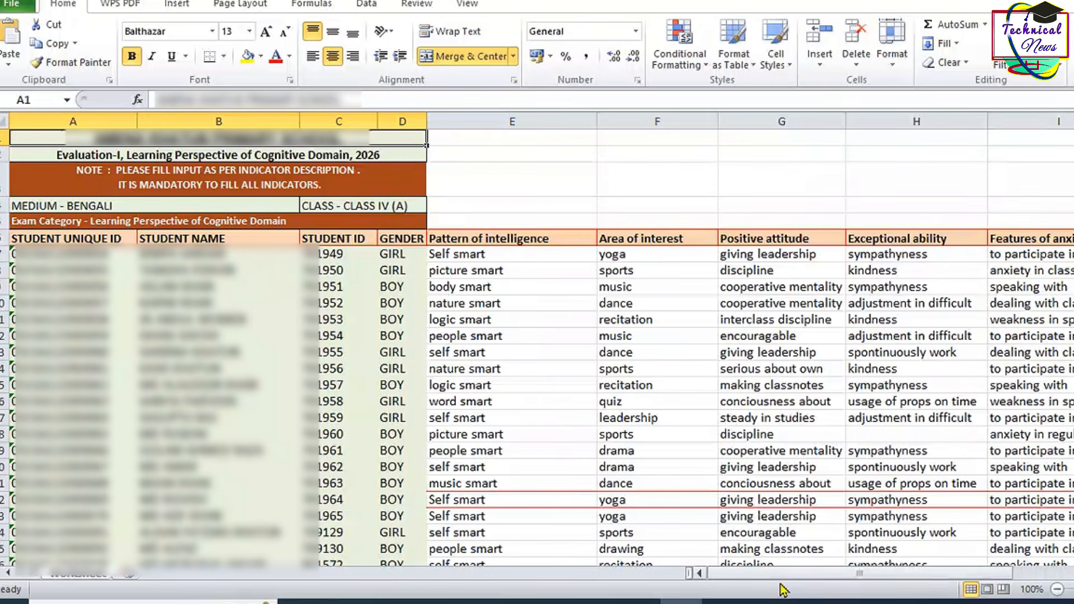
{"action": "left_click_drag", "start_coordinate": [776, 575], "coordinate": [928, 576]}
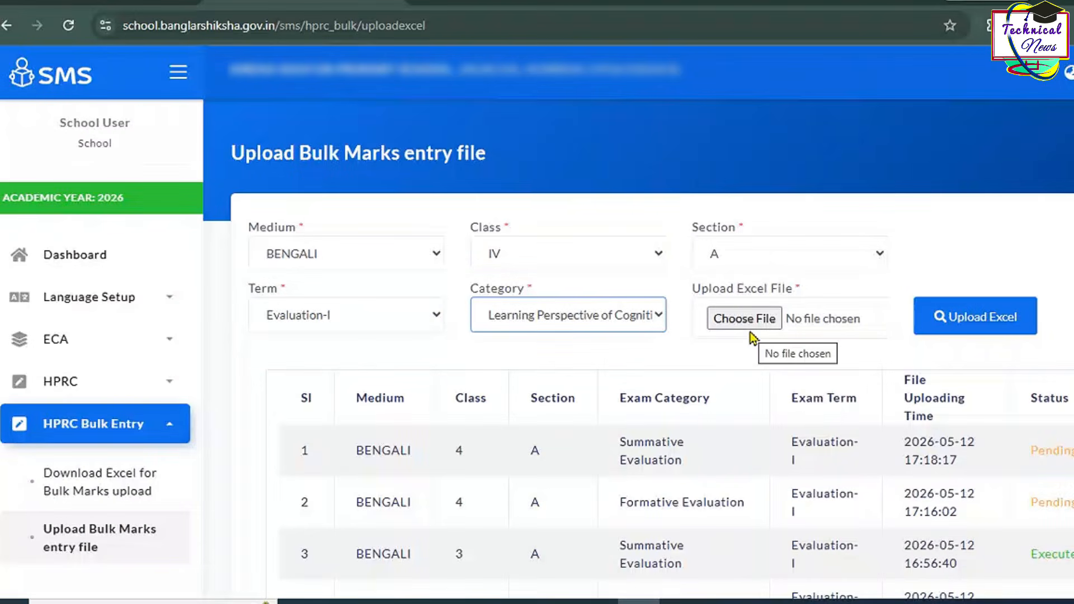
Step: Upload the newest Class IV Learning Perspective marks file and confirm the success message
{"action": "left_click", "coordinate": [749, 330]}
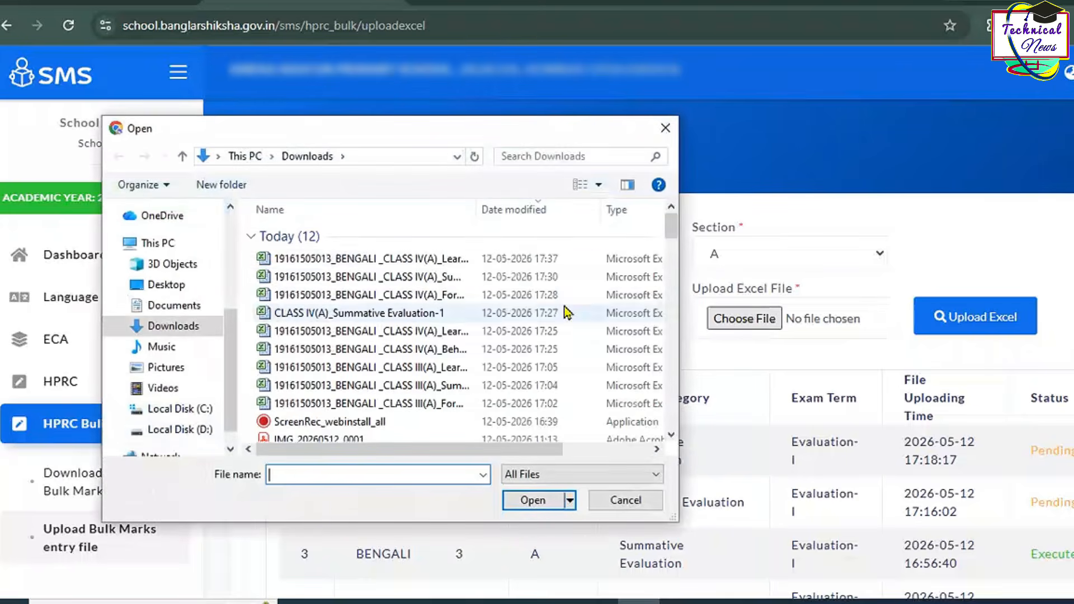
{"action": "double_click", "coordinate": [384, 259]}
{"action": "left_click", "coordinate": [950, 322]}
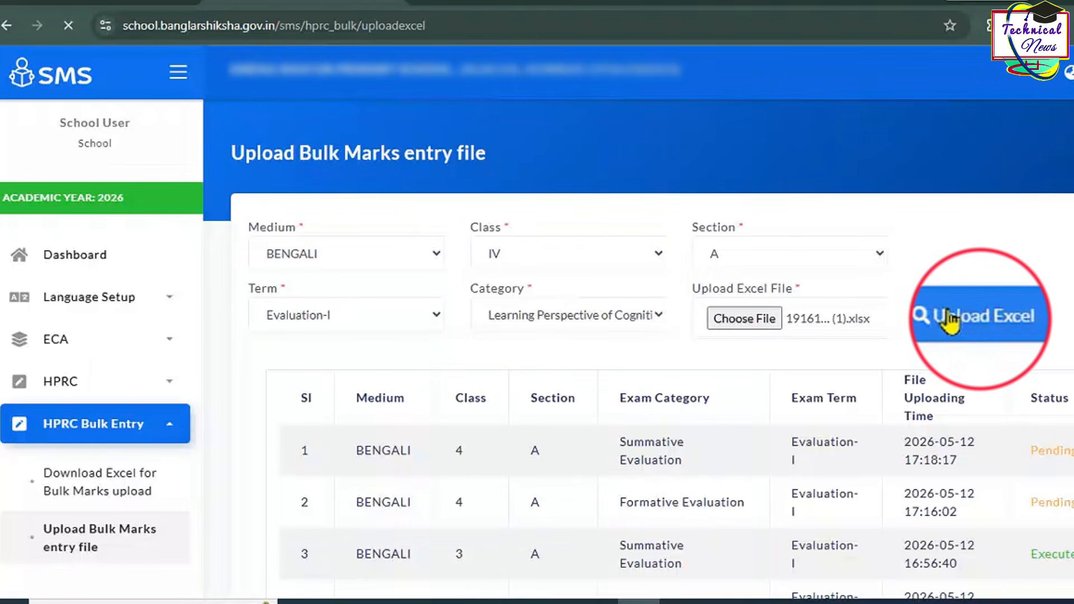
{"action": "left_click_drag", "start_coordinate": [590, 234], "coordinate": [764, 238]}
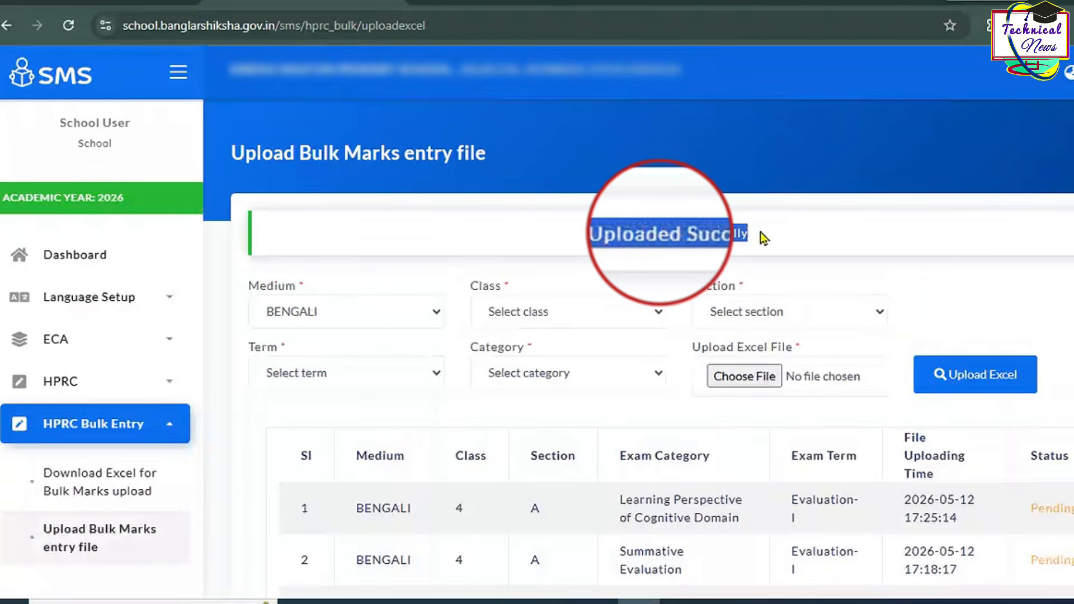
{"action": "left_click", "coordinate": [116, 472]}
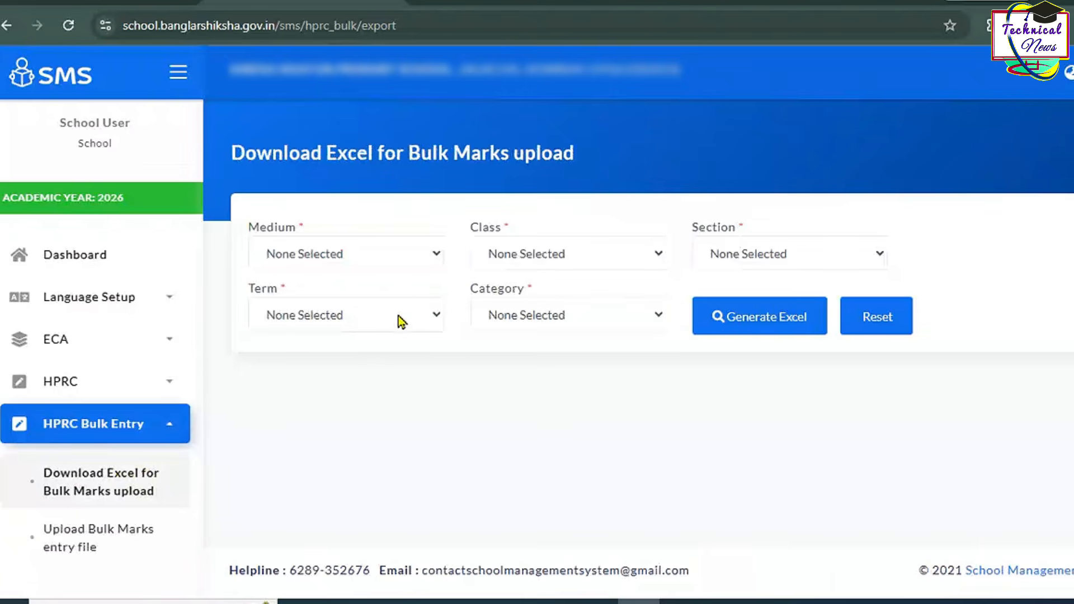
Step: Generate the Class IV Evaluation-I Behavioural Cognitive Outcomes marks sheet and locate the download
{"action": "left_click", "coordinate": [521, 255]}
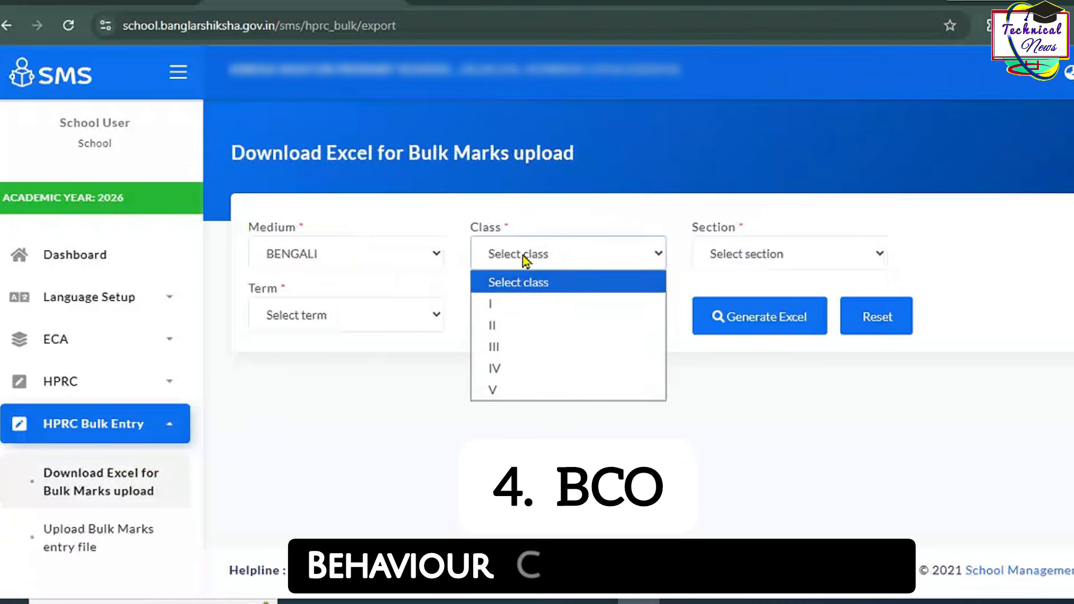
{"action": "left_click", "coordinate": [521, 370]}
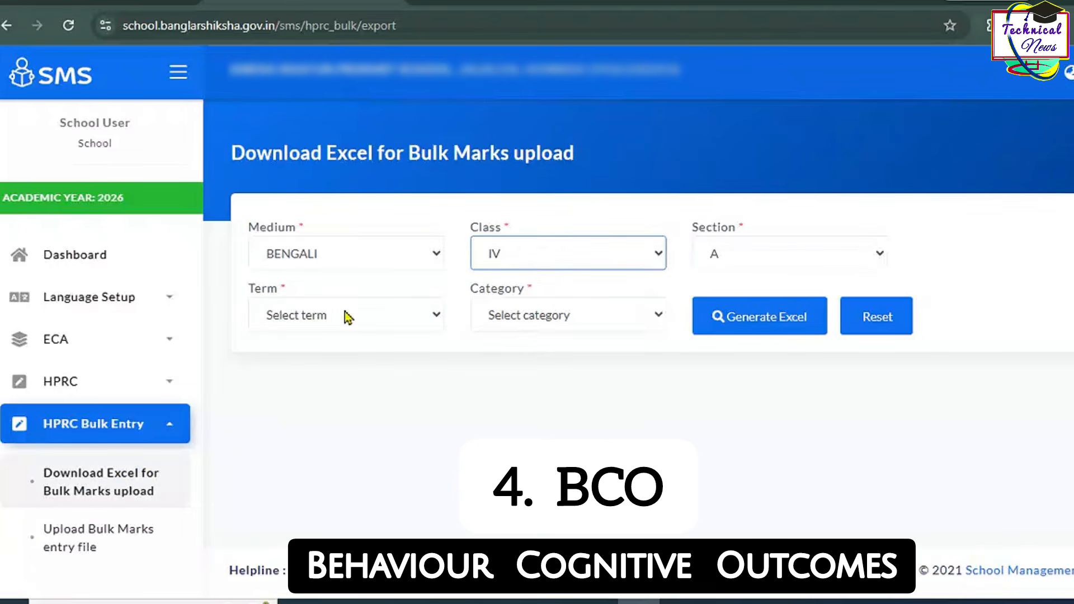
{"action": "left_click", "coordinate": [348, 317]}
{"action": "left_click", "coordinate": [337, 364]}
{"action": "left_click", "coordinate": [518, 320]}
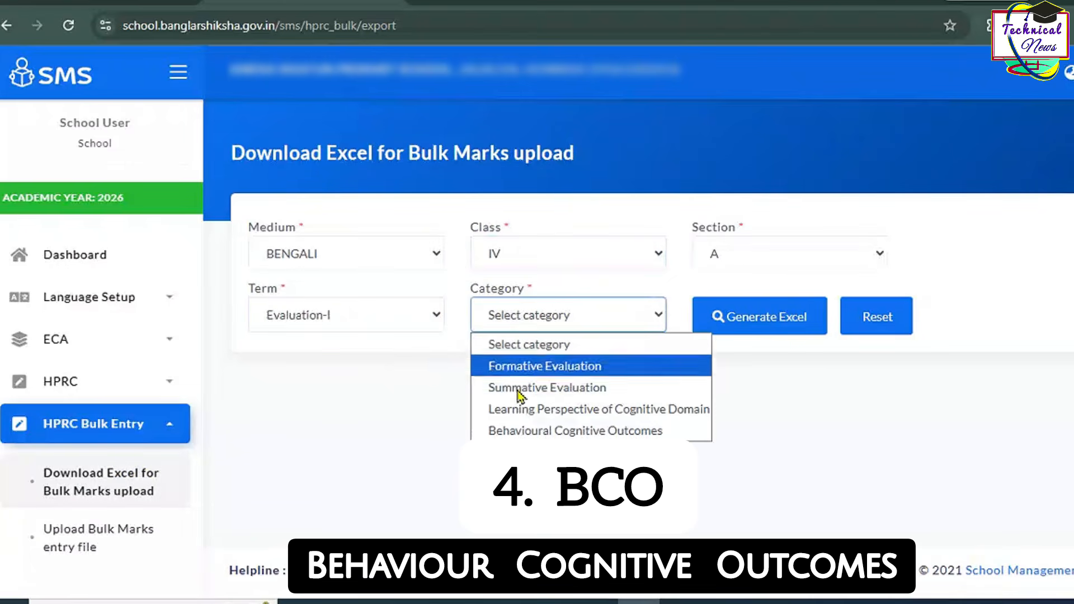
{"action": "left_click", "coordinate": [575, 430]}
{"action": "left_click", "coordinate": [772, 323]}
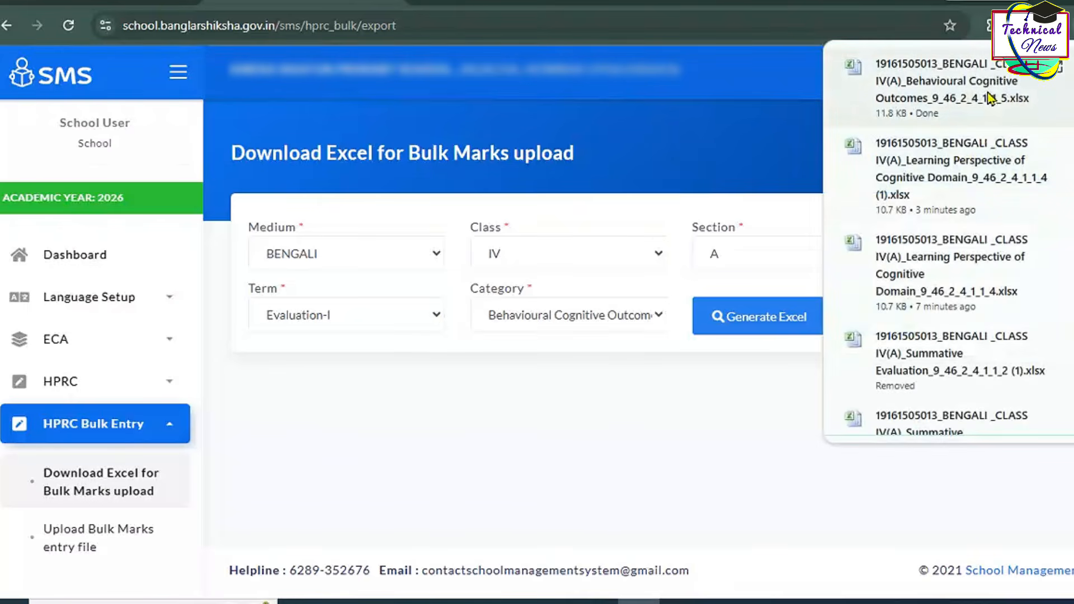
{"action": "left_click", "coordinate": [1056, 69]}
Step: Fill the downloaded Behavioural Cognitive Outcomes sheet with A/B/C grades and save it when closing
{"action": "double_click", "coordinate": [303, 132]}
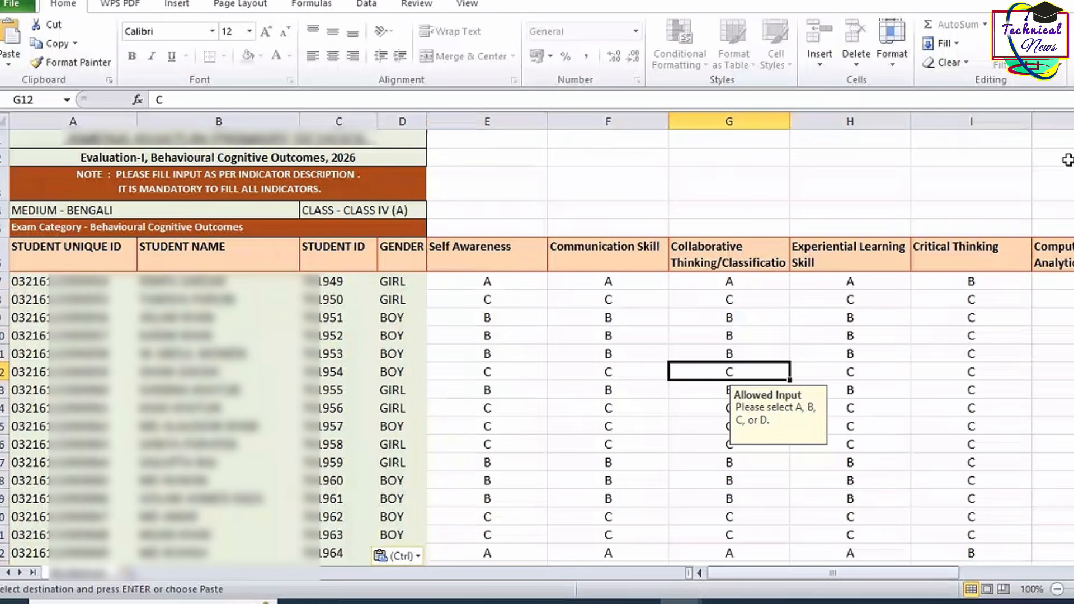
{"action": "left_click", "coordinate": [1067, 2]}
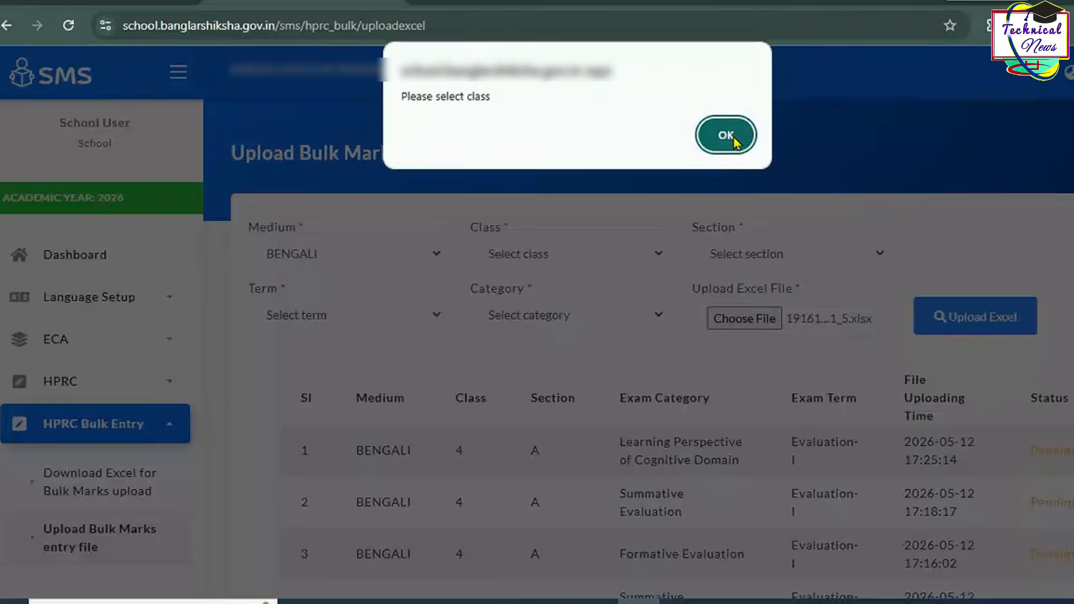
{"action": "left_click", "coordinate": [724, 134]}
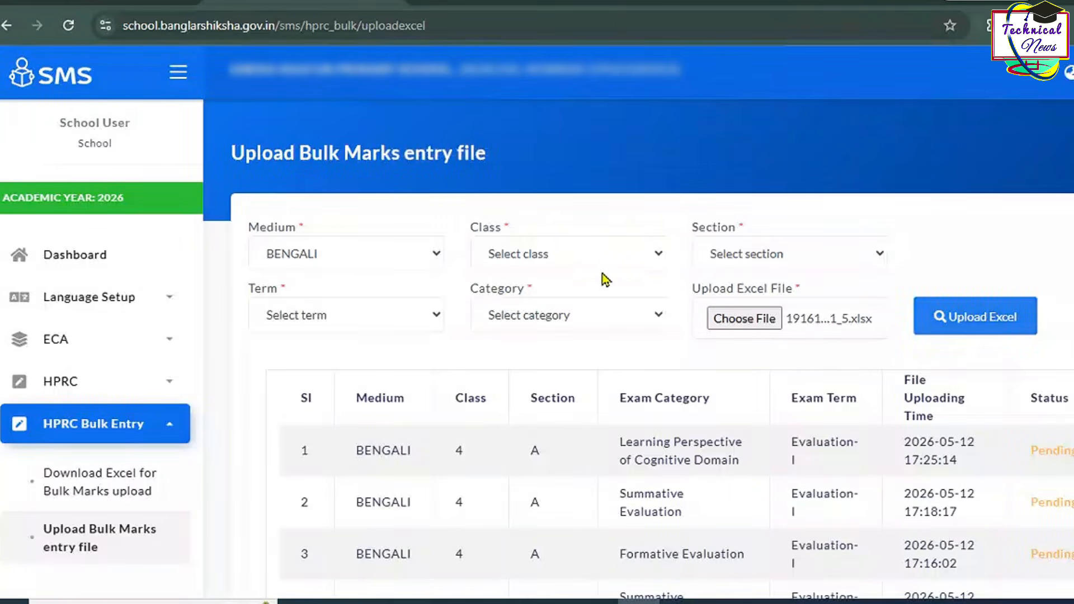
Step: Upload the graded Behavioural Cognitive Outcomes sheet for Class IV, Evaluation-I and confirm success
{"action": "left_click", "coordinate": [584, 259]}
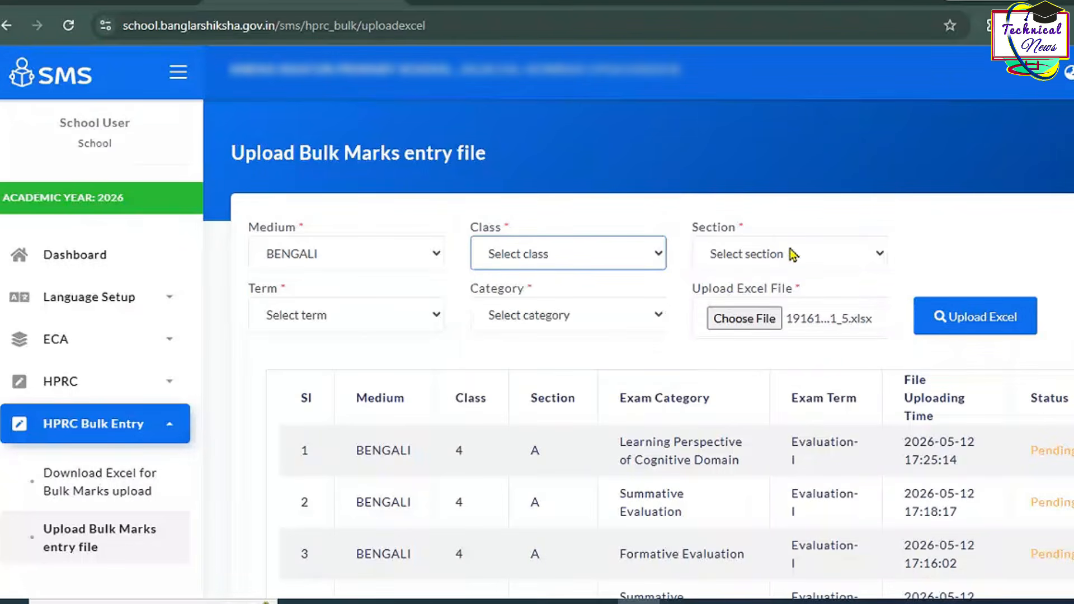
{"action": "left_click", "coordinate": [319, 315]}
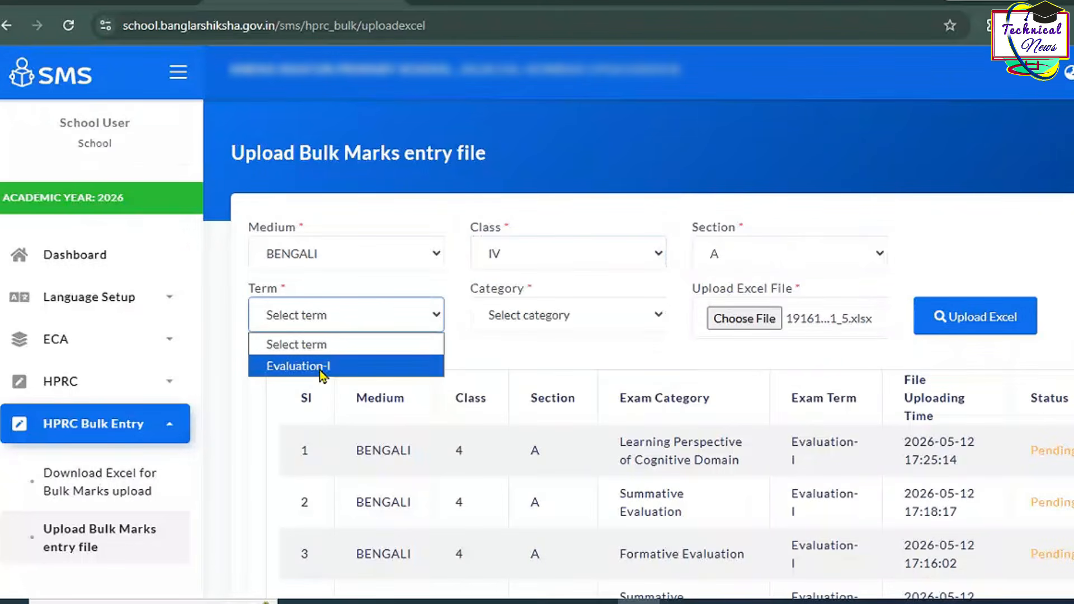
{"action": "left_click", "coordinate": [322, 368]}
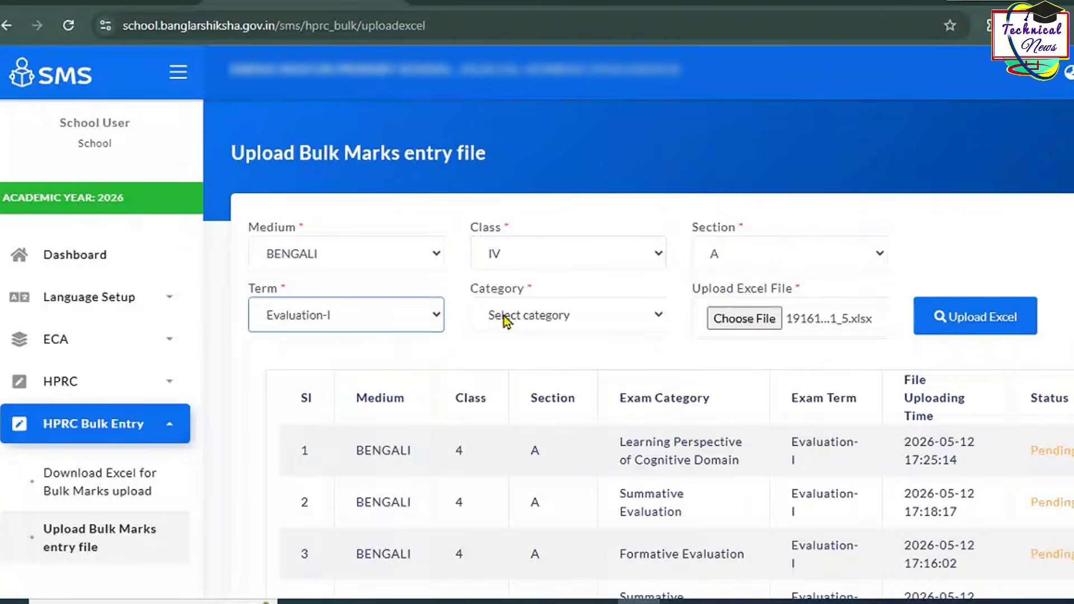
{"action": "left_click", "coordinate": [506, 319]}
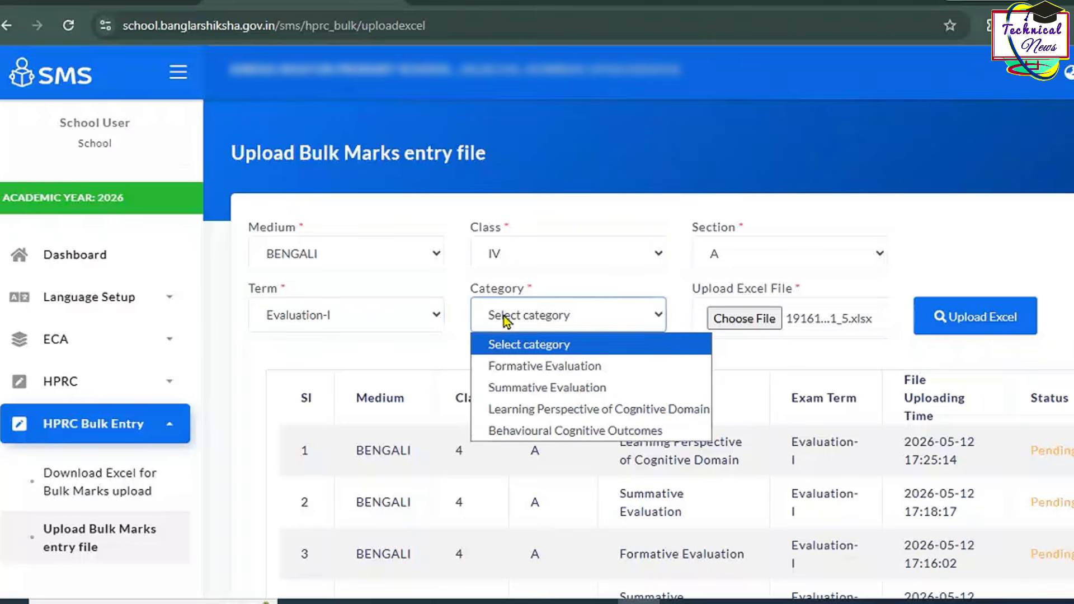
{"action": "left_click", "coordinate": [547, 433]}
{"action": "left_click", "coordinate": [731, 331]}
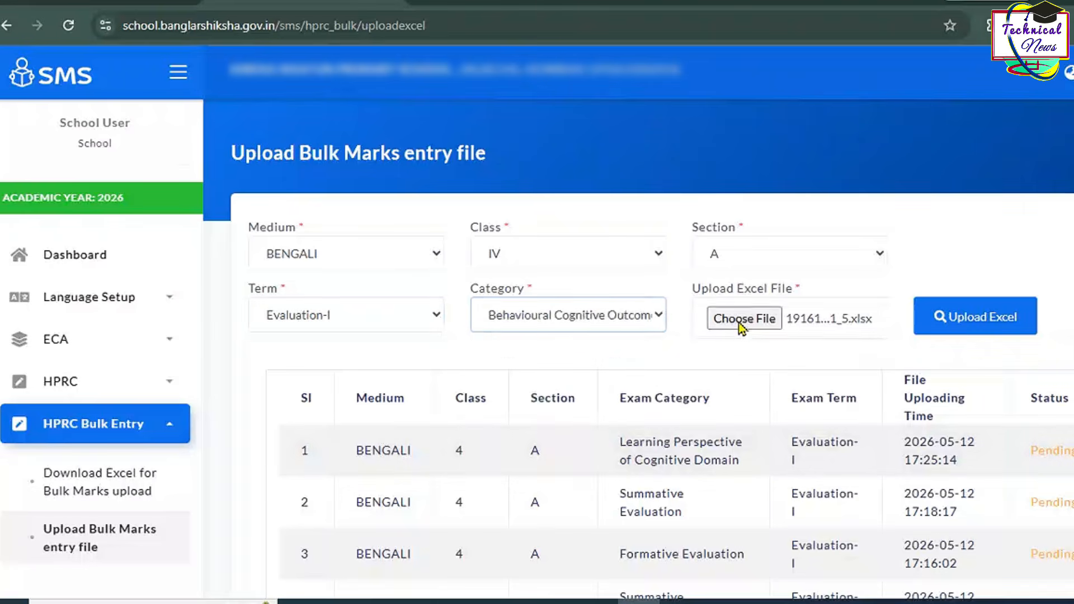
{"action": "double_click", "coordinate": [453, 261]}
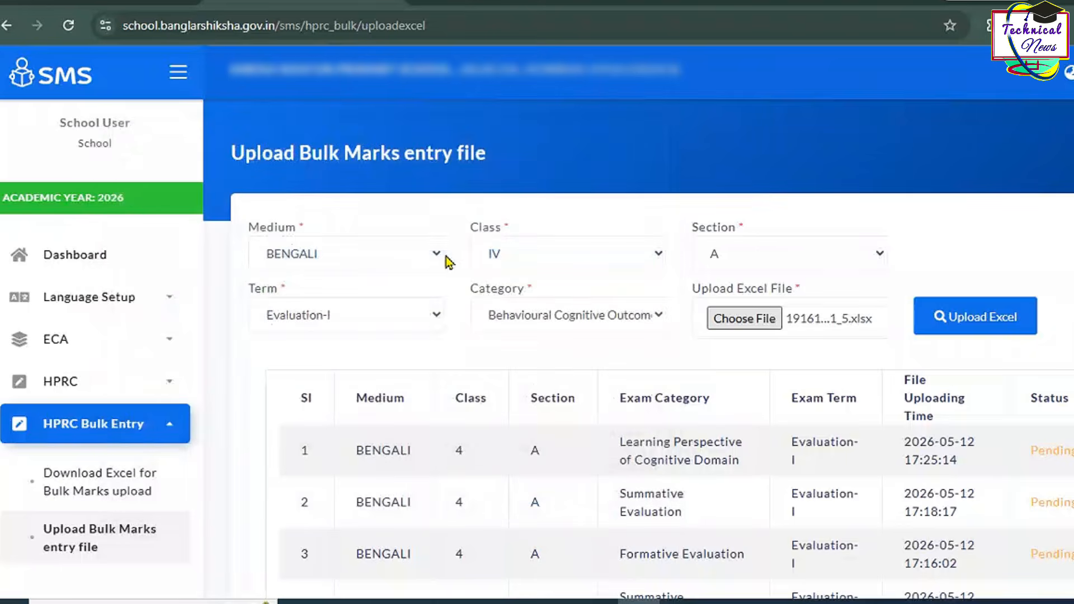
{"action": "left_click", "coordinate": [952, 325]}
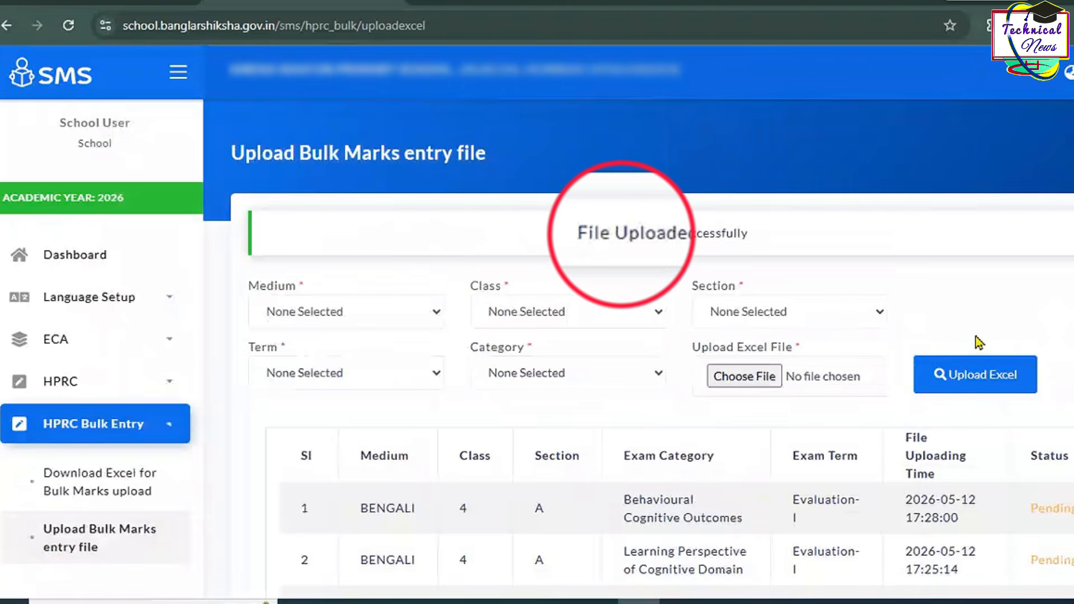
{"action": "left_click_drag", "start_coordinate": [587, 240], "coordinate": [759, 253]}
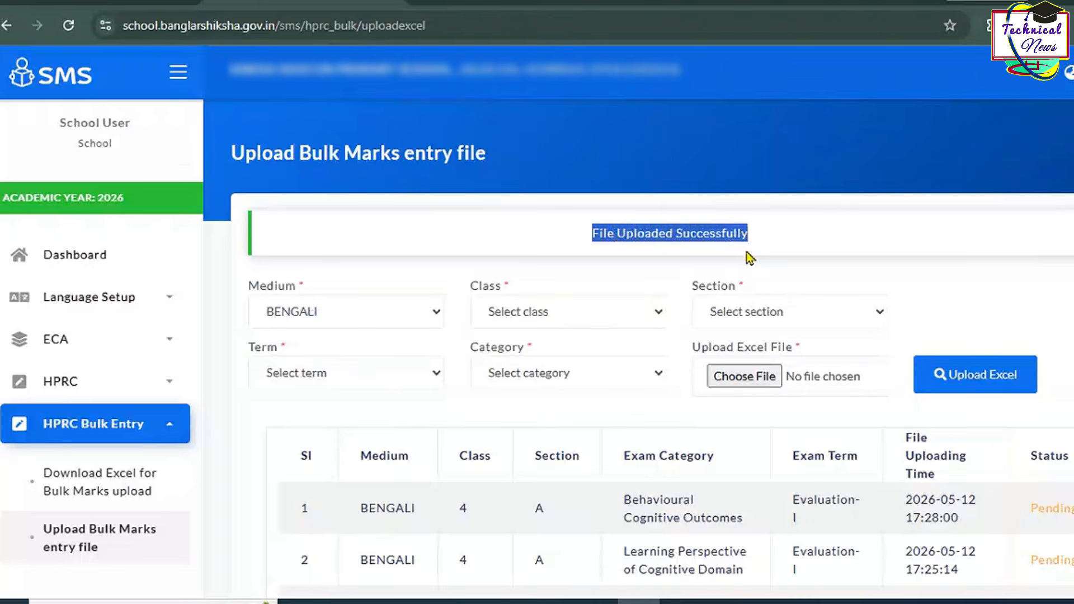
Step: Go to the Marksheet [Print] page under Marksheet (HPRC)
{"action": "left_click", "coordinate": [128, 391]}
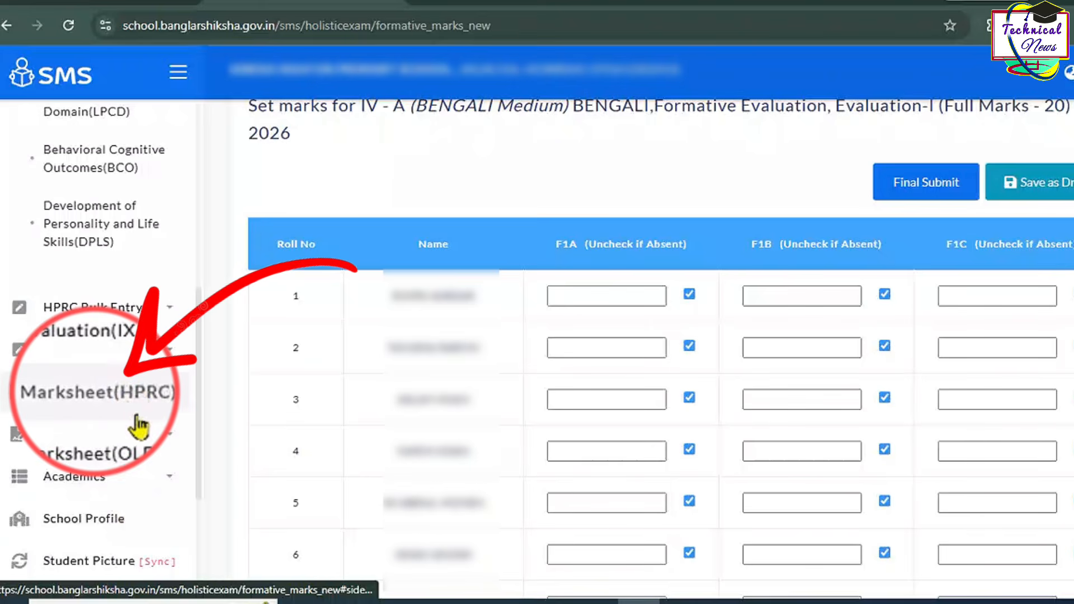
{"action": "left_click", "coordinate": [130, 400]}
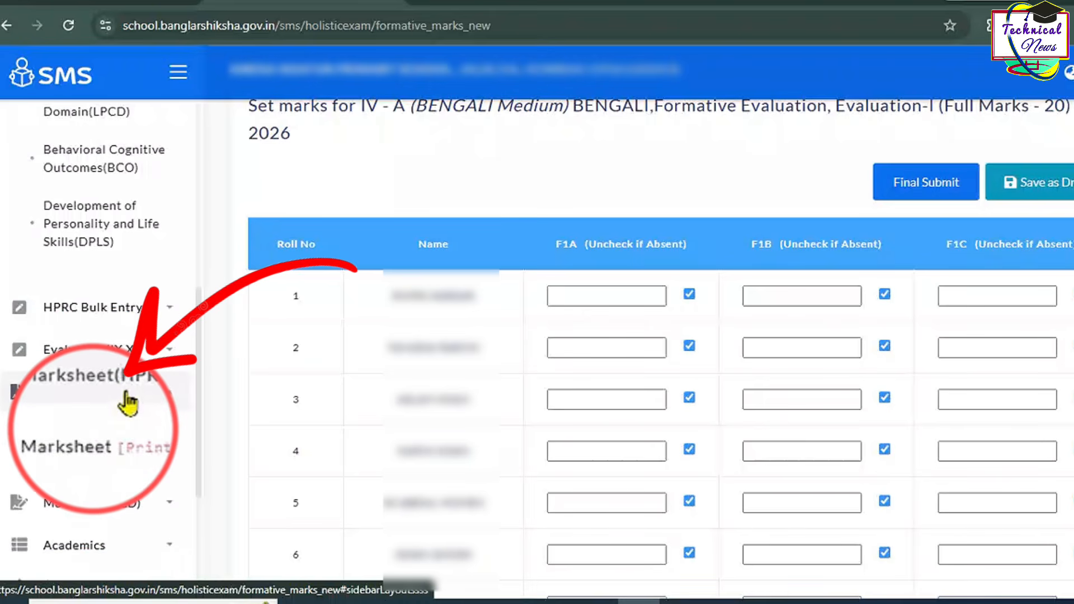
{"action": "left_click", "coordinate": [89, 456]}
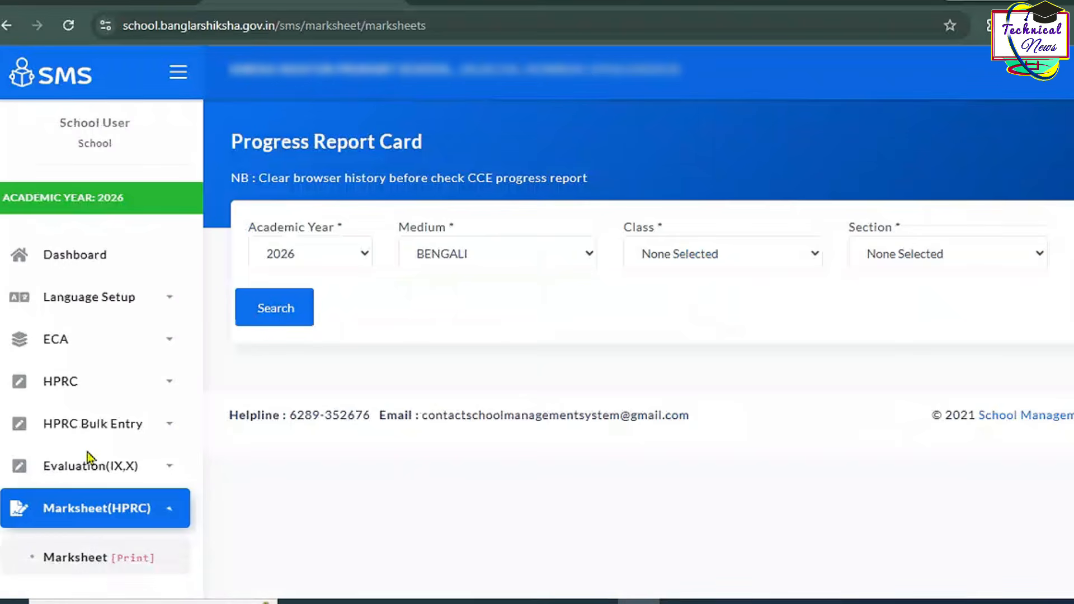
Step: Search CLASS IV Section A students and preview the first student's report card
{"action": "left_click", "coordinate": [678, 256]}
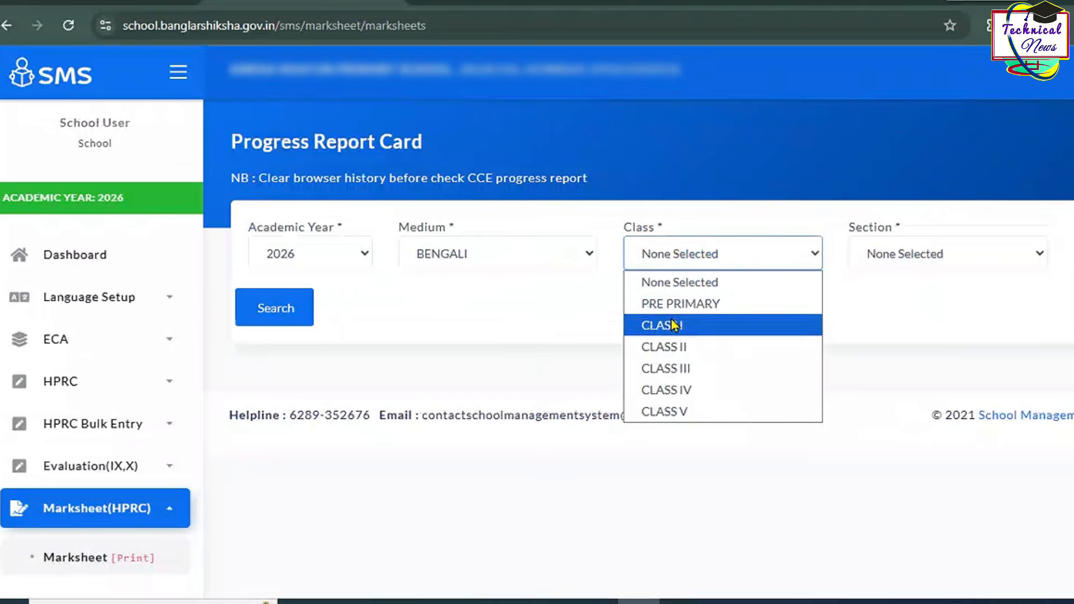
{"action": "left_click", "coordinate": [679, 390]}
{"action": "left_click", "coordinate": [897, 260]}
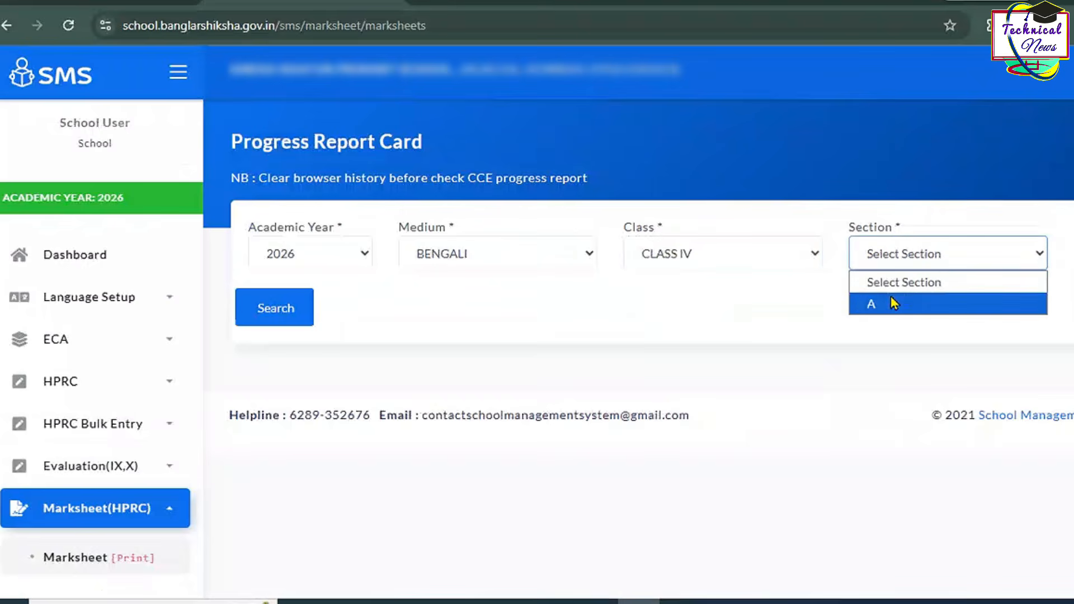
{"action": "left_click", "coordinate": [891, 302]}
{"action": "left_click", "coordinate": [288, 315]}
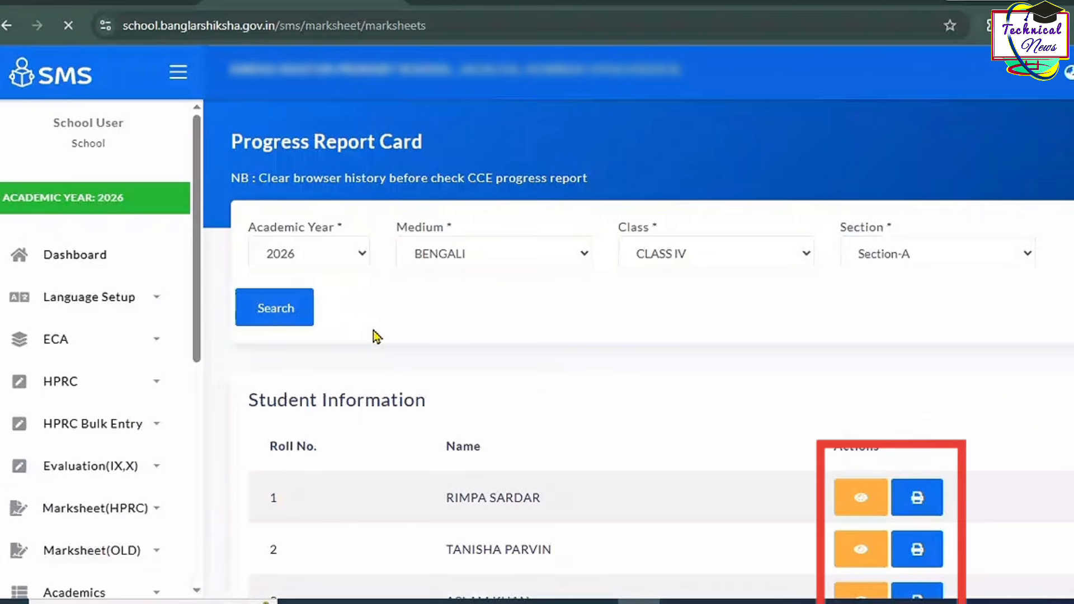
{"action": "left_click", "coordinate": [868, 539]}
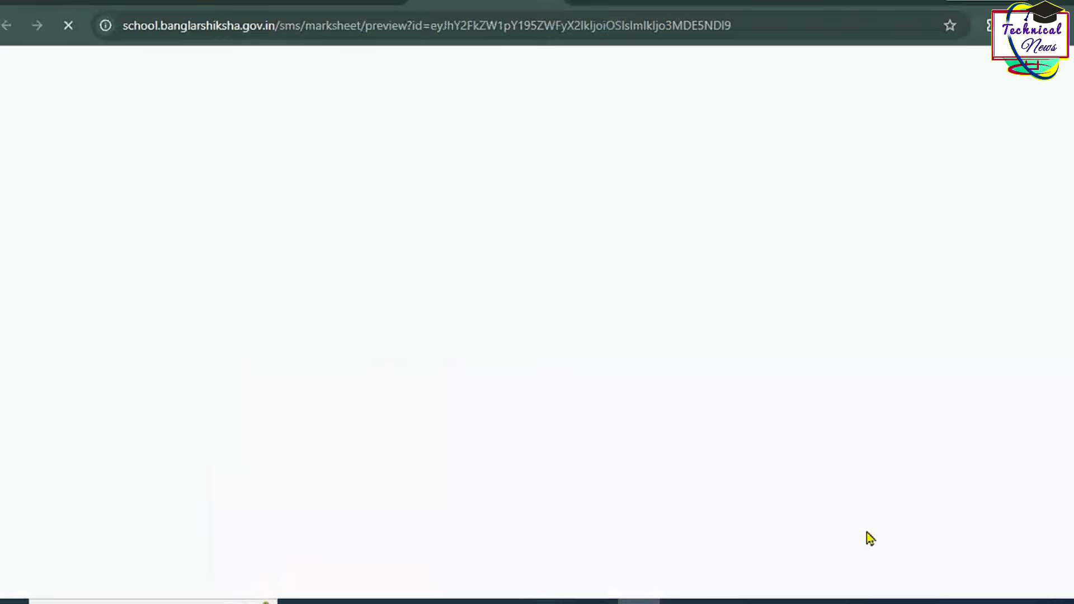
Step: Scroll through the student's Class IV Holistic Progress Report Card preview
{"action": "scroll", "coordinate": [539, 520], "scroll_direction": "down", "scroll_amount": 3}
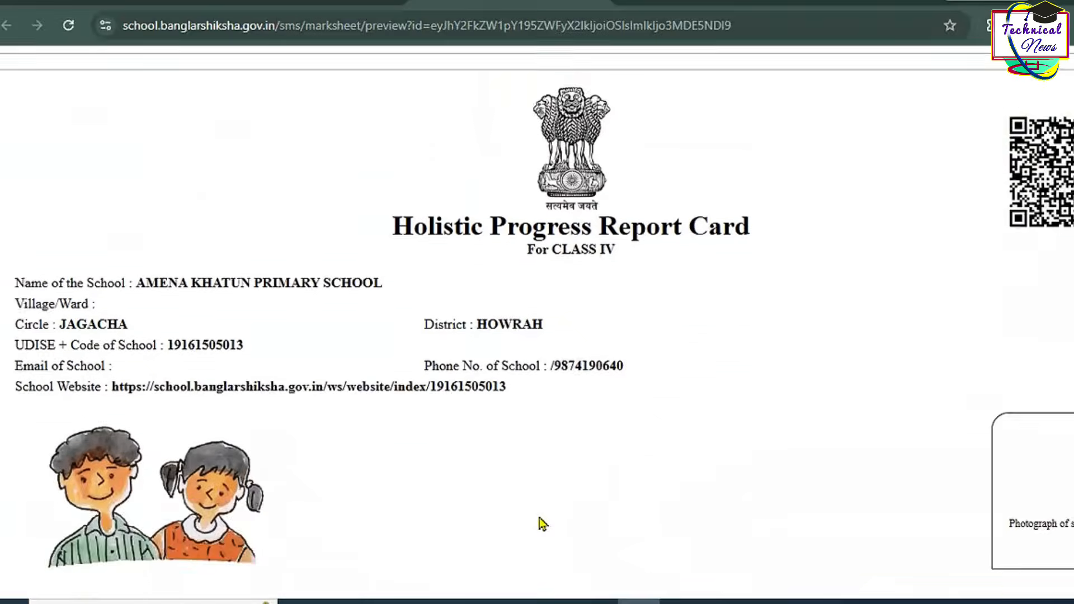
{"action": "scroll", "coordinate": [539, 520], "scroll_direction": "down", "scroll_amount": 5}
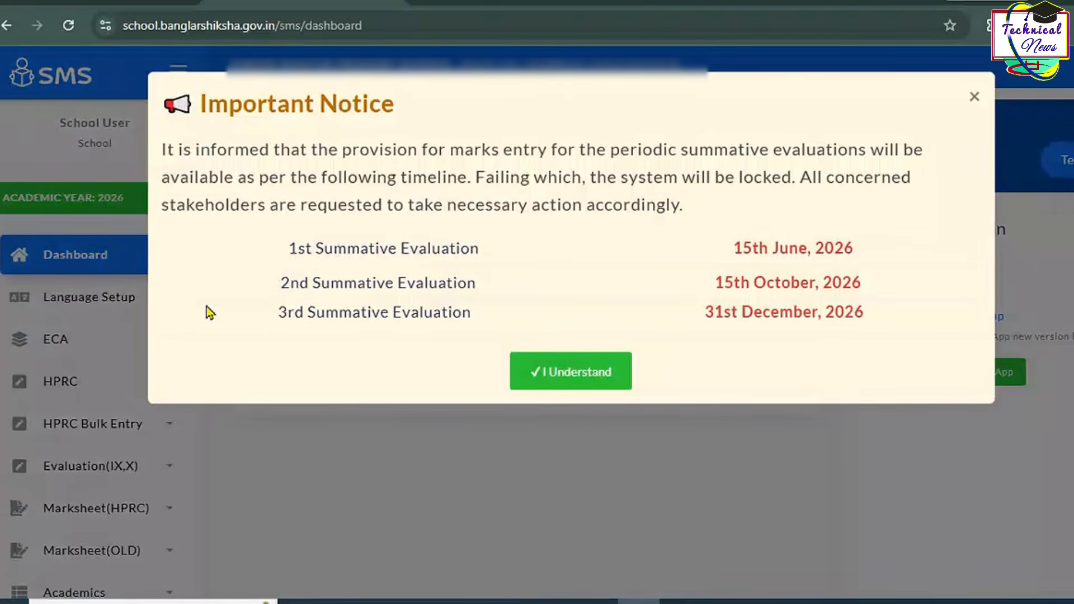
Step: Acknowledge the summative deadline notice with I Understand, then log out from the account menu
{"action": "left_click", "coordinate": [551, 380]}
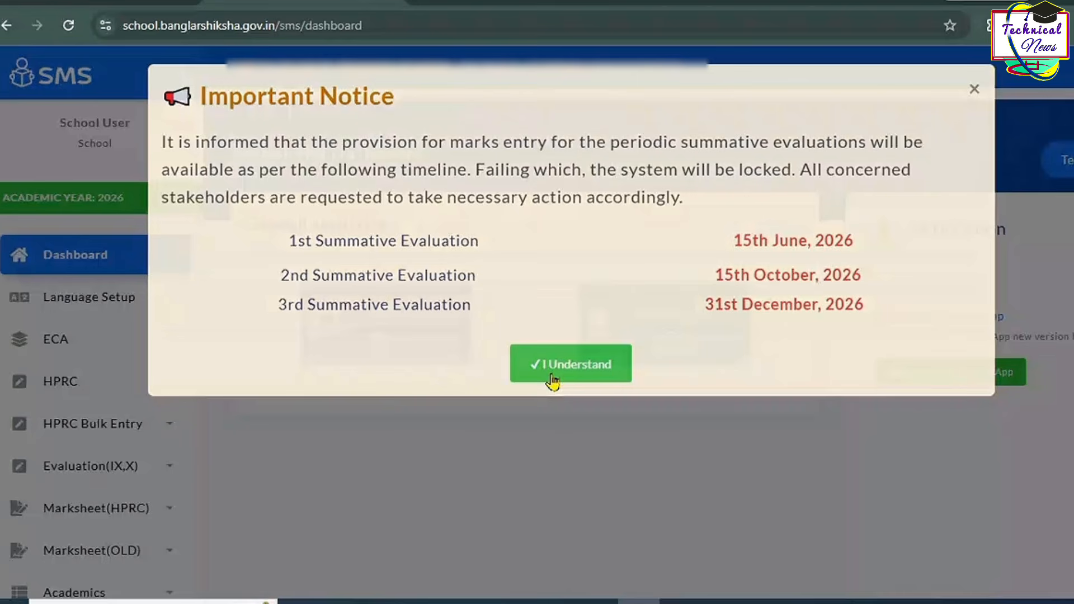
{"action": "left_click", "coordinate": [553, 381]}
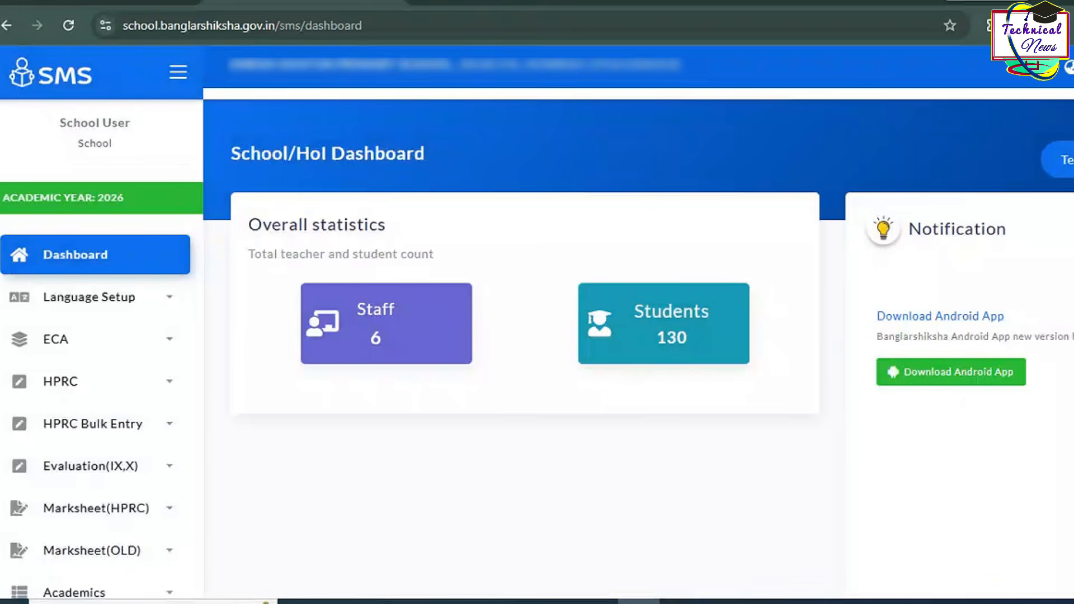
{"action": "left_click", "coordinate": [1066, 67]}
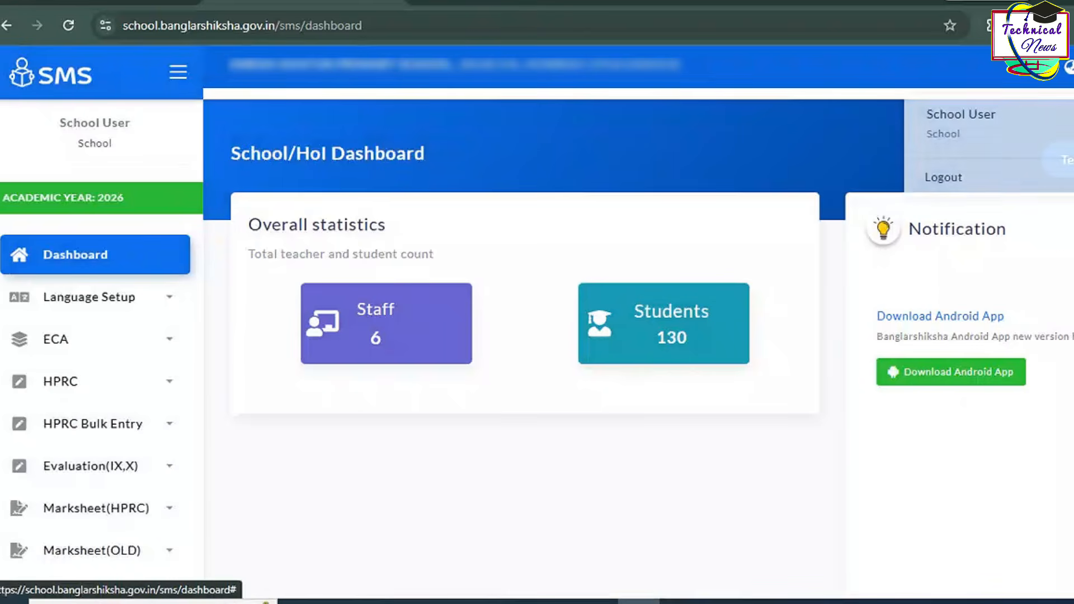
{"action": "left_click", "coordinate": [983, 184]}
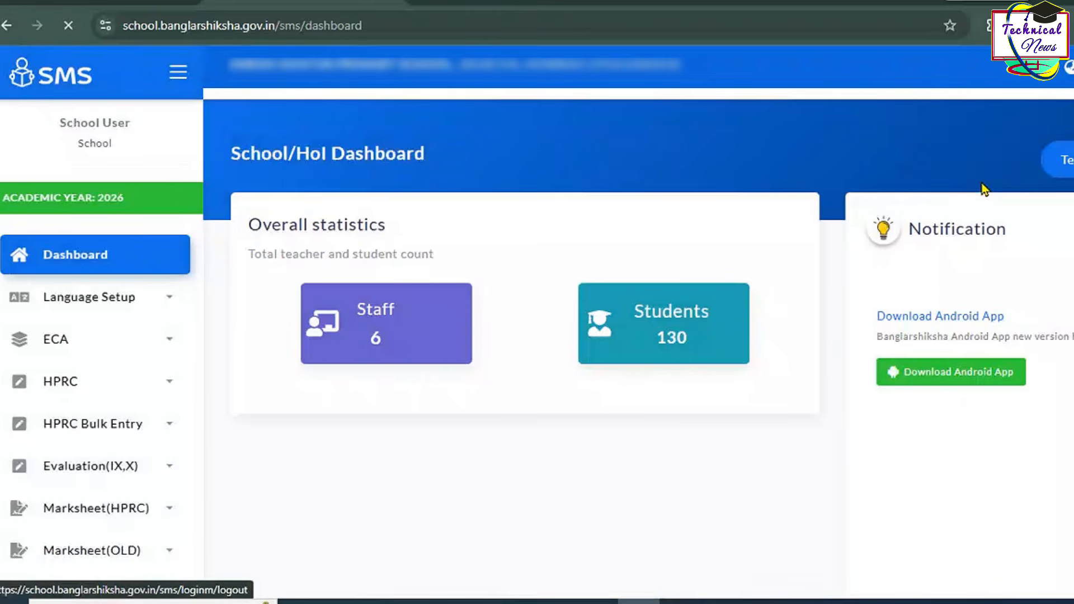